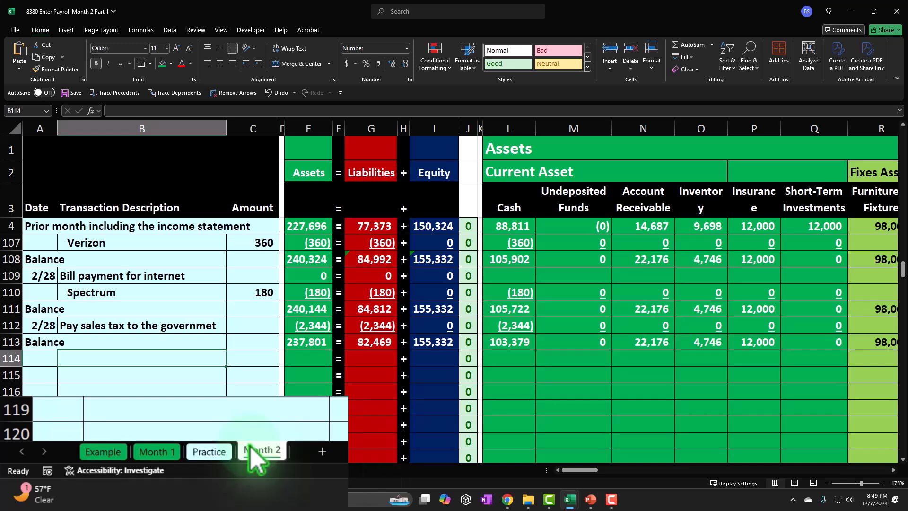
# Review the last February transactions on the Example sheet, down to the empty row after the sales tax payment
pyautogui.click(102, 451)
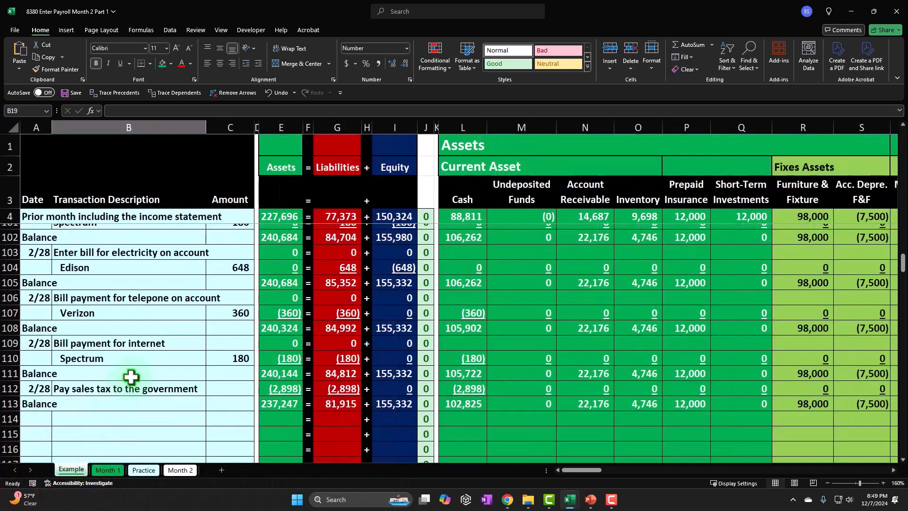
pyautogui.click(182, 382)
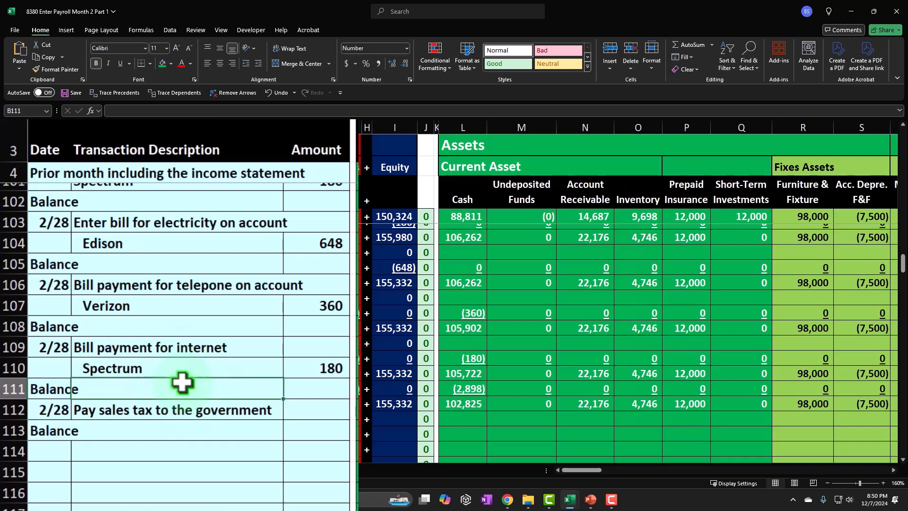
pyautogui.click(182, 382)
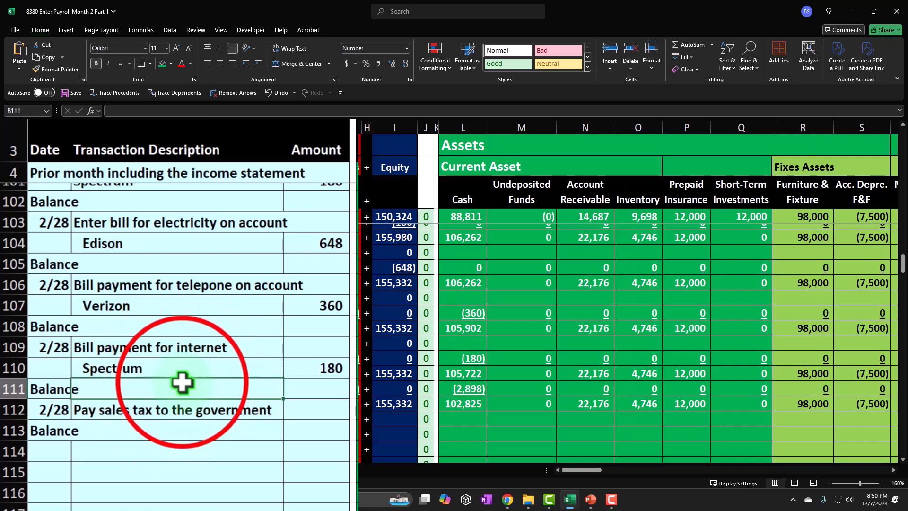
pyautogui.scroll(-1, 182, 382)
pyautogui.scroll(-1, 182, 382)
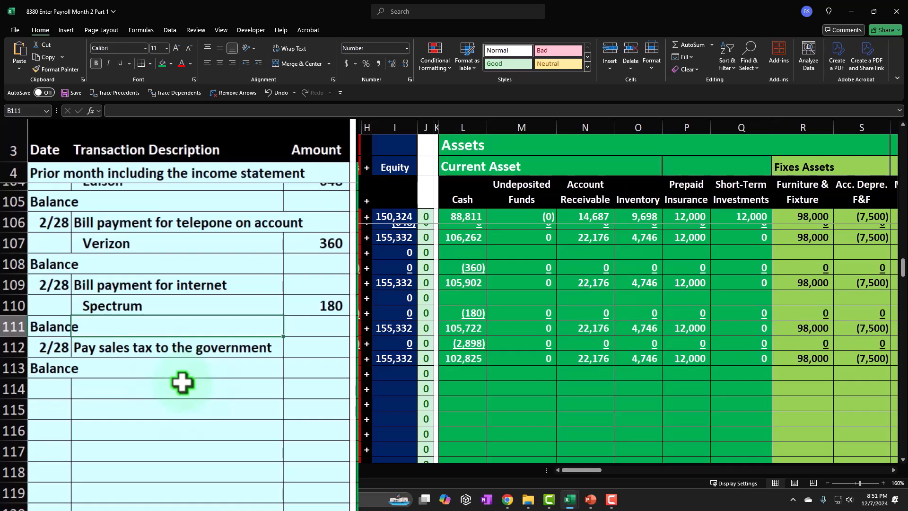
pyautogui.click(182, 382)
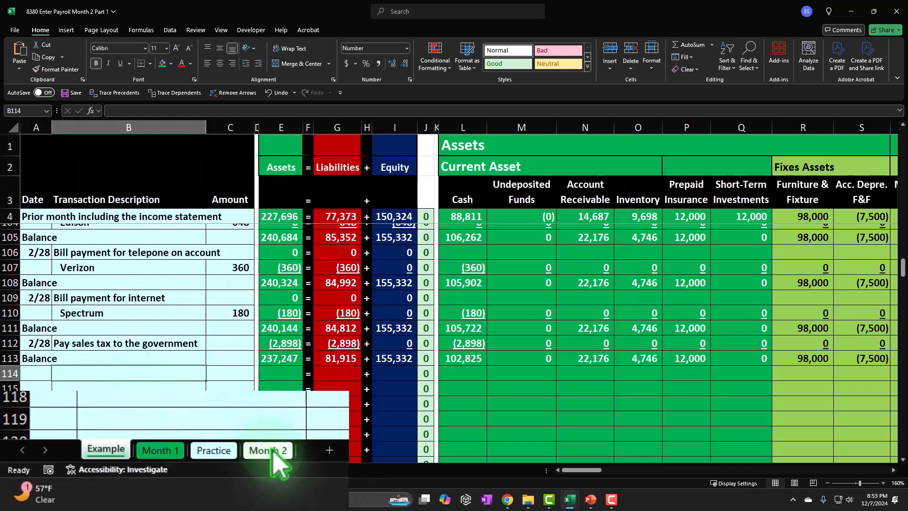
# Examine the Month 2 payroll ledger and employer tax tables on the Example sheet, around columns DM to DS
pyautogui.moveTo(584, 469); pyautogui.dragTo(761, 469)
pyautogui.scroll(20, 775, 377)
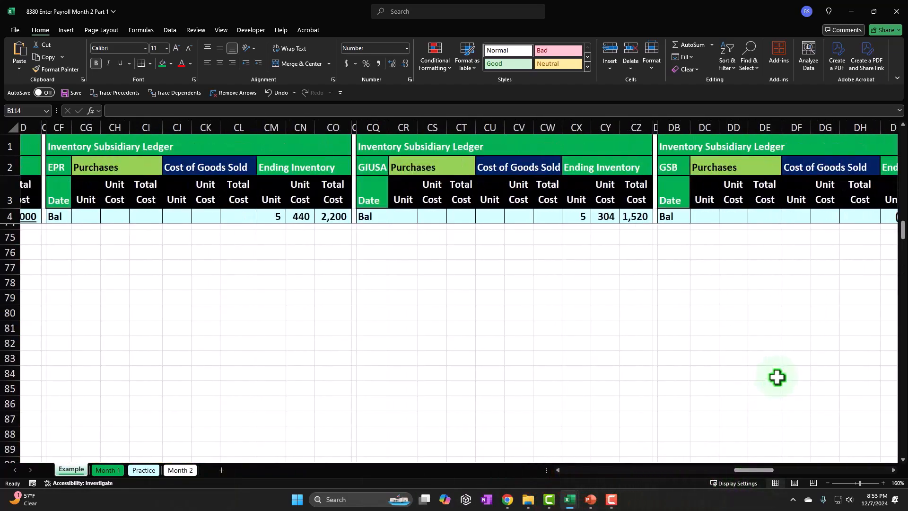
pyautogui.scroll(11, 776, 377)
pyautogui.moveTo(753, 469); pyautogui.dragTo(784, 470)
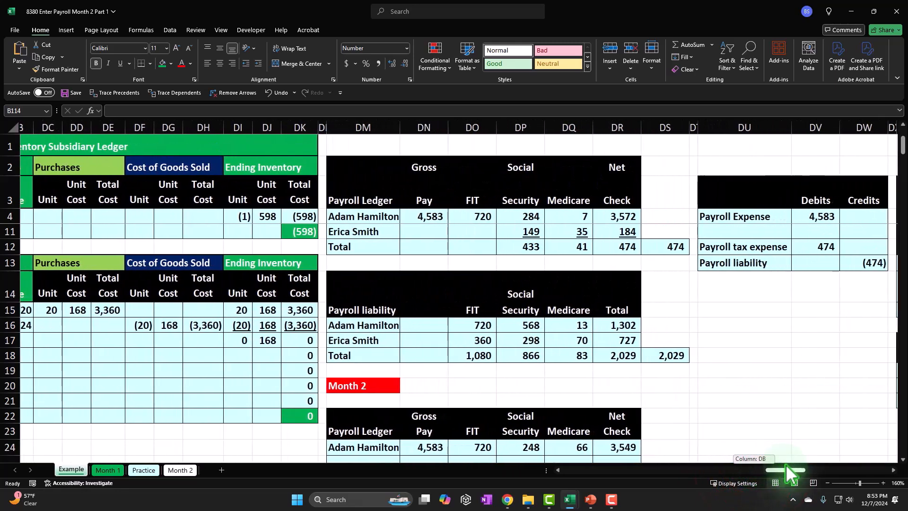
pyautogui.scroll(-4, 566, 383)
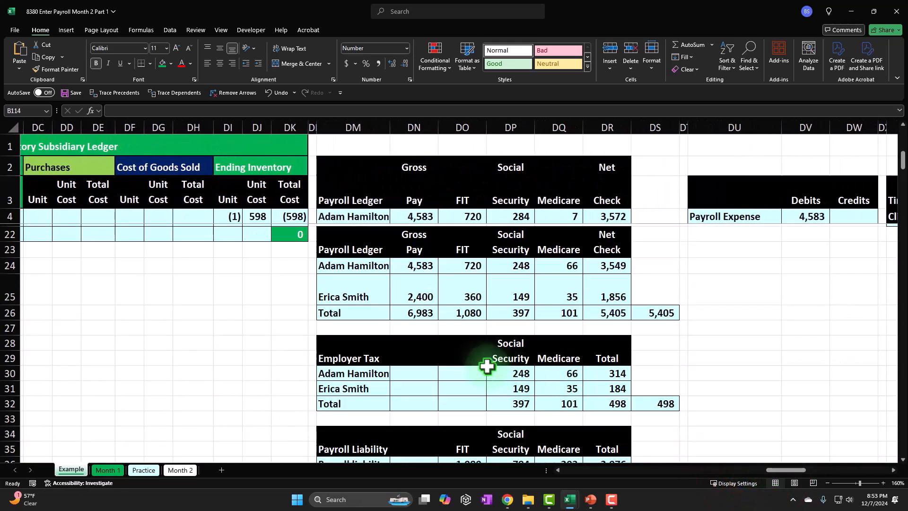
pyautogui.click(434, 216)
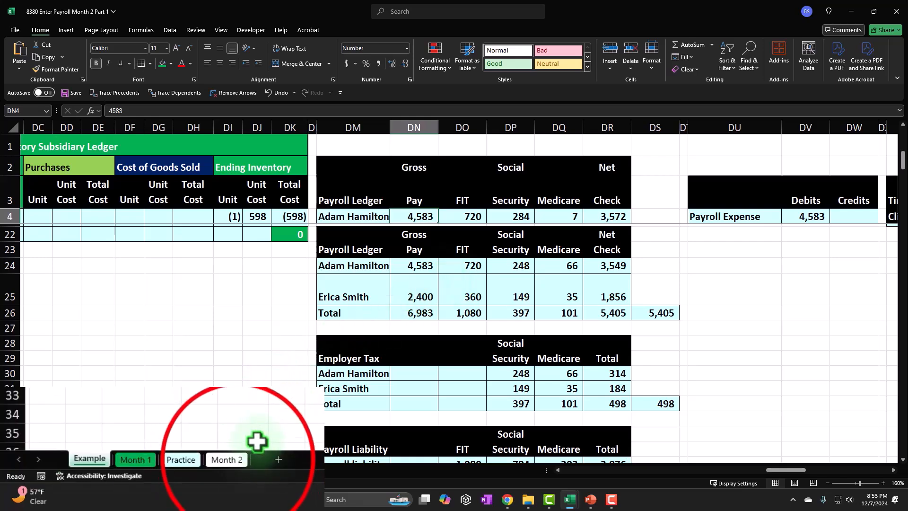
# Unfreeze the panes on the Month 2 sheet
pyautogui.click(236, 467)
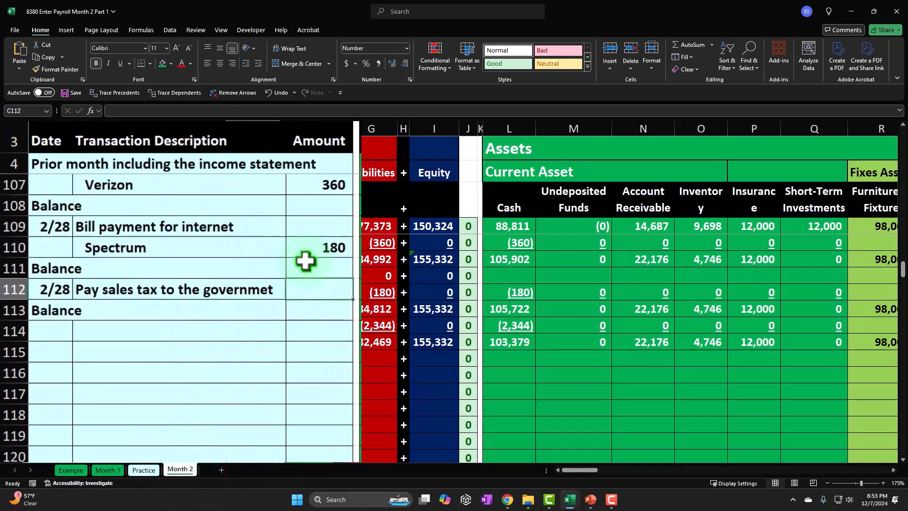
pyautogui.scroll(18, 305, 260)
pyautogui.scroll(9, 305, 260)
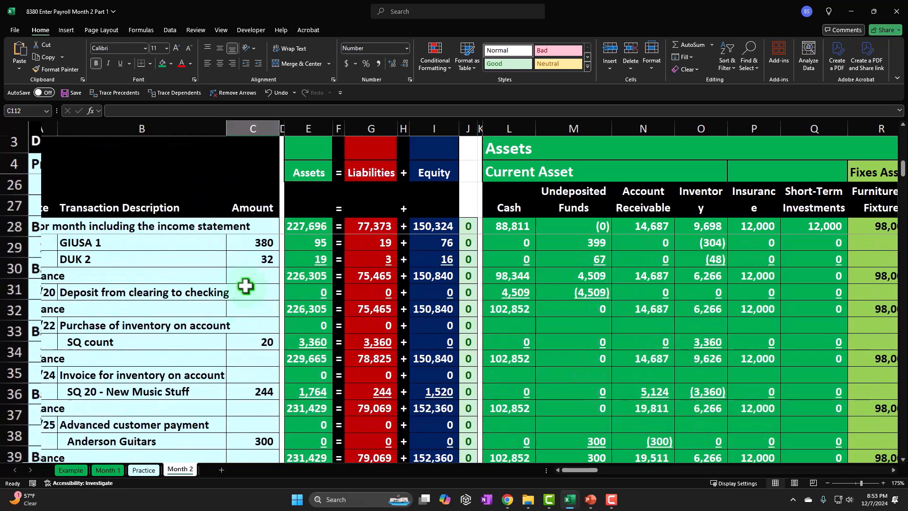
pyautogui.click(221, 30)
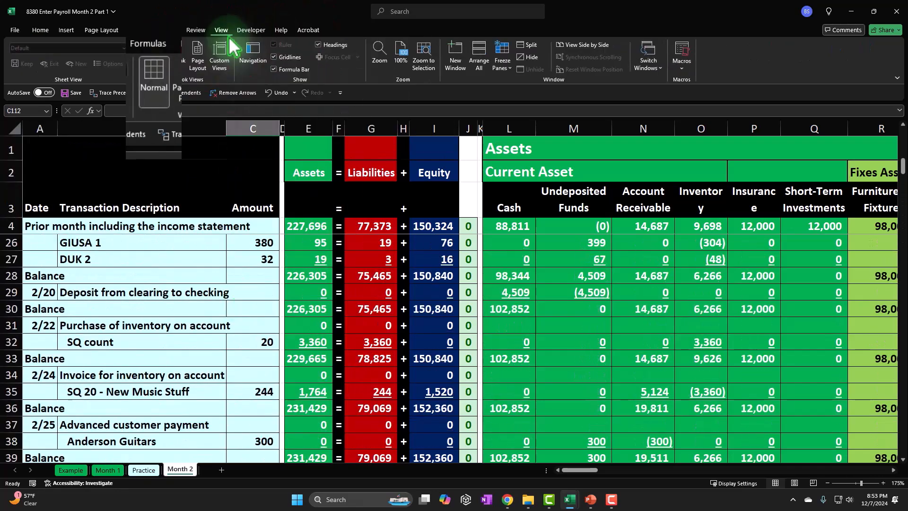
pyautogui.click(502, 62)
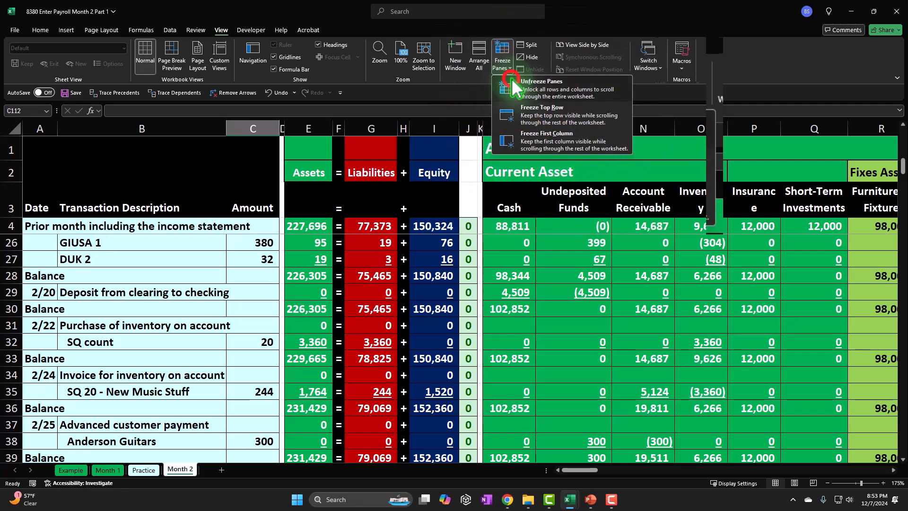
pyautogui.click(511, 86)
# Go along row 4 of the Month 2 sheet, past the subsidiary ledgers, to the payroll ledger in columns DM to DR
pyautogui.click(538, 219)
pyautogui.press('Right')
pyautogui.press('Right')
pyautogui.press('Right')
pyautogui.press('Right')
pyautogui.press('Right')
pyautogui.press('Right')
pyautogui.press('Right')
pyautogui.press('Right')
pyautogui.press('Right')
pyautogui.press('Right')
pyautogui.press('Right')
pyautogui.press('Right')
pyautogui.press('Right')
pyautogui.press('Right')
pyautogui.press('Right')
pyautogui.press('Right')
pyautogui.press('Right')
pyautogui.press('Right')
pyautogui.press('Right')
pyautogui.press('Right')
pyautogui.press('Right')
pyautogui.press('Right')
pyautogui.press('Right')
pyautogui.press('Right')
pyautogui.press('Right')
pyautogui.press('Right')
pyautogui.press('Right')
pyautogui.press('Right')
pyautogui.press('Right')
pyautogui.press('Right')
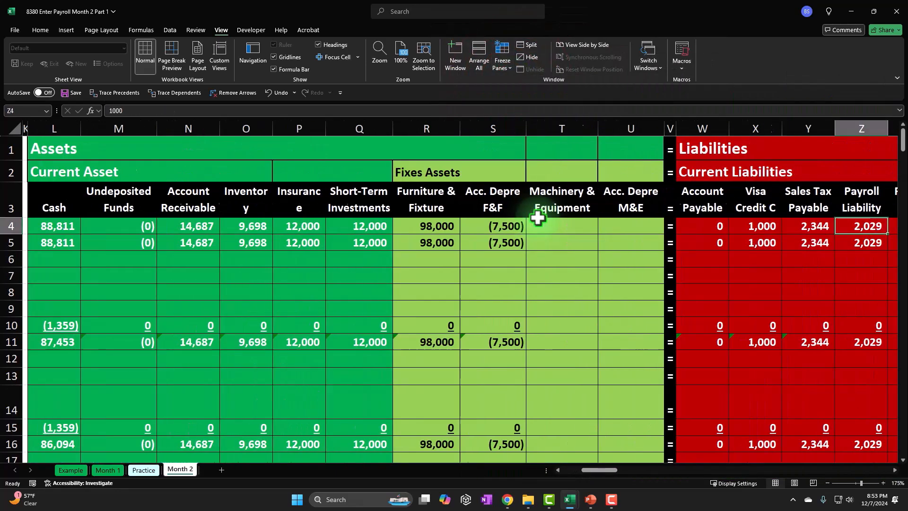
pyautogui.press('Right')
pyautogui.press('Right')
pyautogui.press('Right')
pyautogui.press('Right')
pyautogui.press('Right')
pyautogui.press('Right')
pyautogui.press('Right')
pyautogui.press('Right')
pyautogui.press('Right')
pyautogui.press('Right')
pyautogui.press('Right')
pyautogui.press('Right')
pyautogui.press('Right')
pyautogui.press('Right')
pyautogui.press('Right')
pyautogui.press('Right')
pyautogui.press('Right')
pyautogui.press('Right')
pyautogui.press('Right')
pyautogui.press('Right')
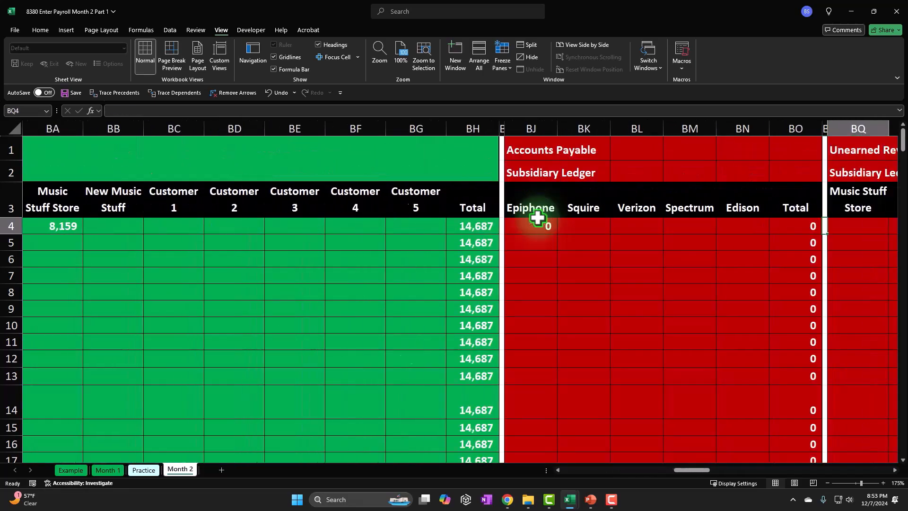
pyautogui.press('Right')
pyautogui.press('Right')
pyautogui.press('Right')
pyautogui.press('Right')
pyautogui.press('Right')
pyautogui.press('Right')
pyautogui.press('Right')
pyautogui.press('Right')
pyautogui.press('Right')
pyautogui.press('Right')
pyautogui.press('Right')
pyautogui.press('Right')
pyautogui.press('Right')
pyautogui.press('Right')
pyautogui.press('Right')
pyautogui.press('Right')
pyautogui.press('Right')
pyautogui.press('Right')
pyautogui.press('Right')
pyautogui.press('Right')
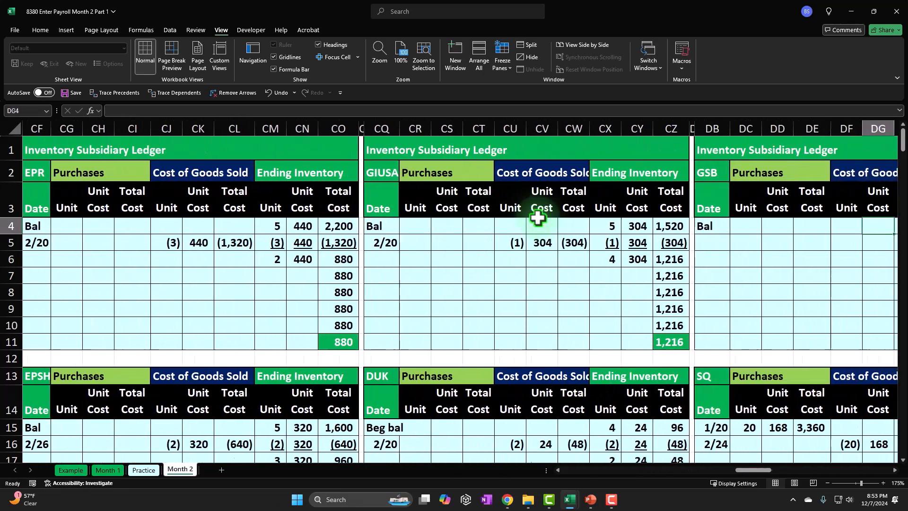
pyautogui.press('Left')
pyautogui.press('Left')
pyautogui.press('Left')
pyautogui.press('Left')
pyautogui.press('Left')
pyautogui.press('Left')
pyautogui.press('Left')
pyautogui.press('Left')
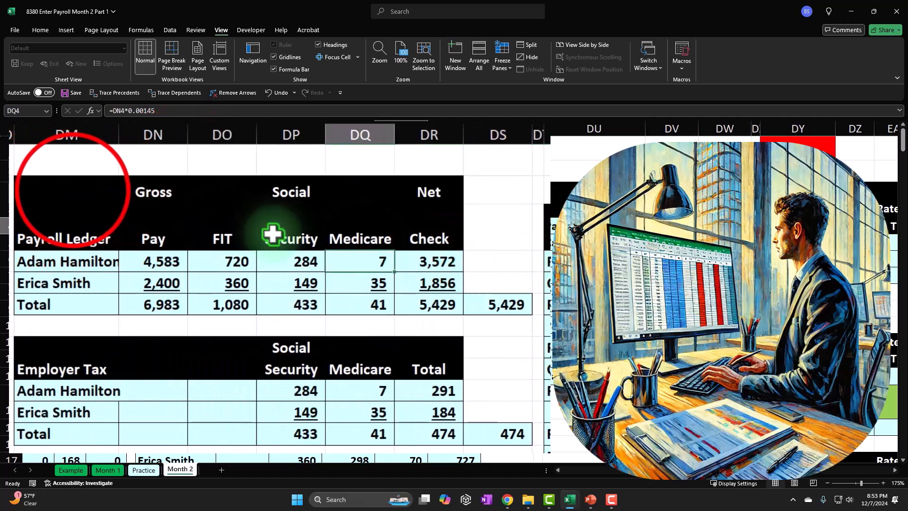
# Examine the first employee's payroll ledger row, from gross pay through FIT, Social Security and Medicare to the net check
pyautogui.moveTo(73, 190); pyautogui.dragTo(470, 432)
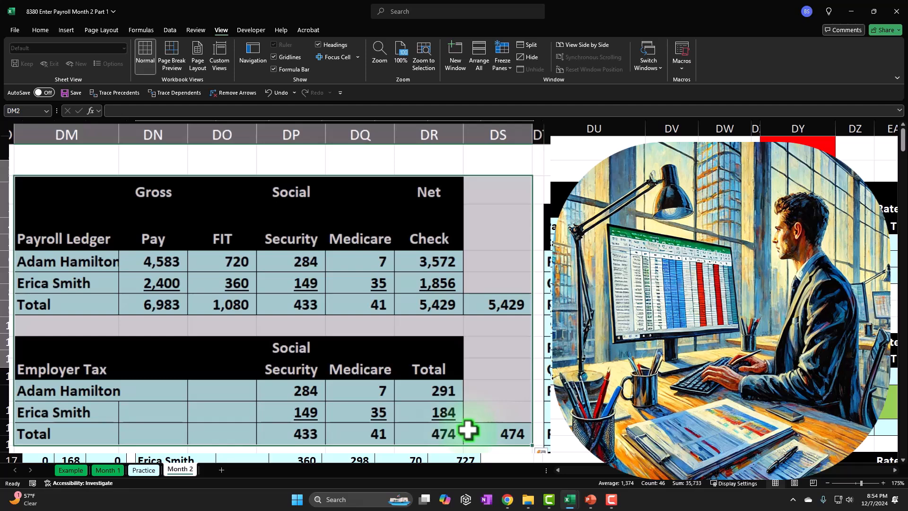
pyautogui.click(305, 217)
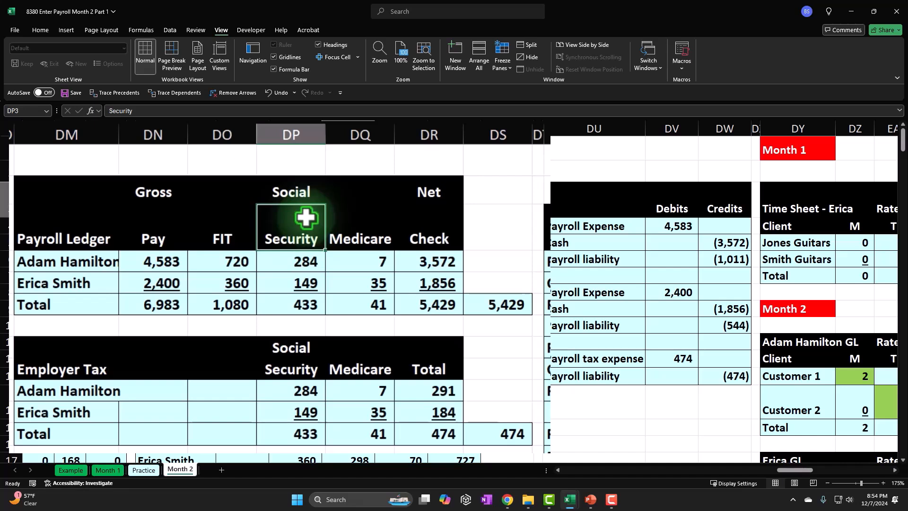
pyautogui.click(93, 256)
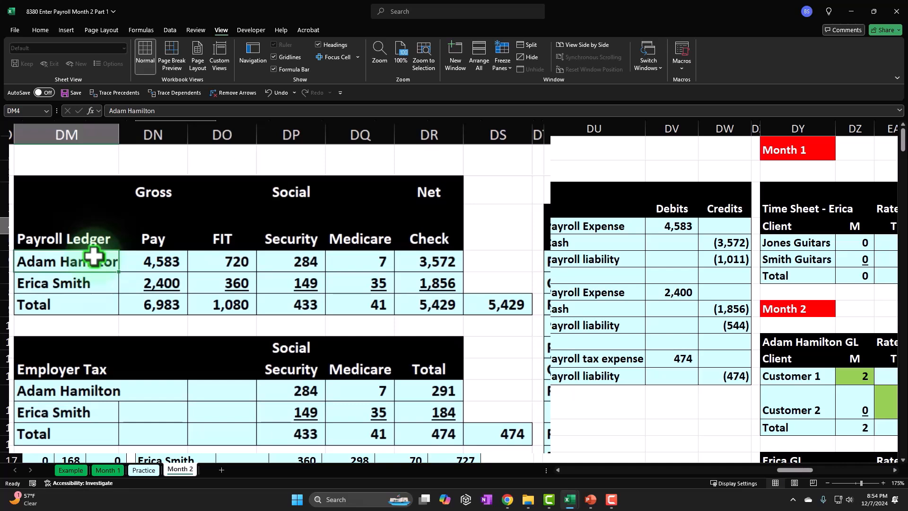
pyautogui.click(135, 263)
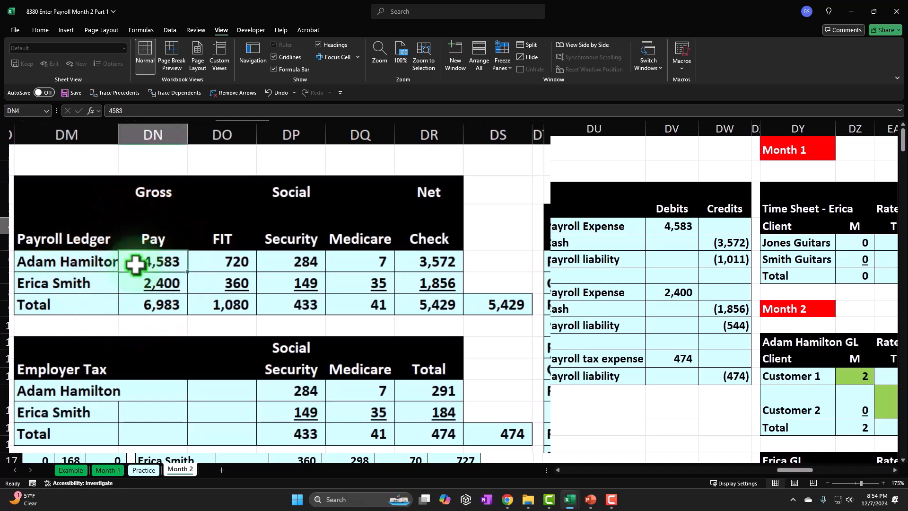
pyautogui.moveTo(213, 260); pyautogui.dragTo(371, 259)
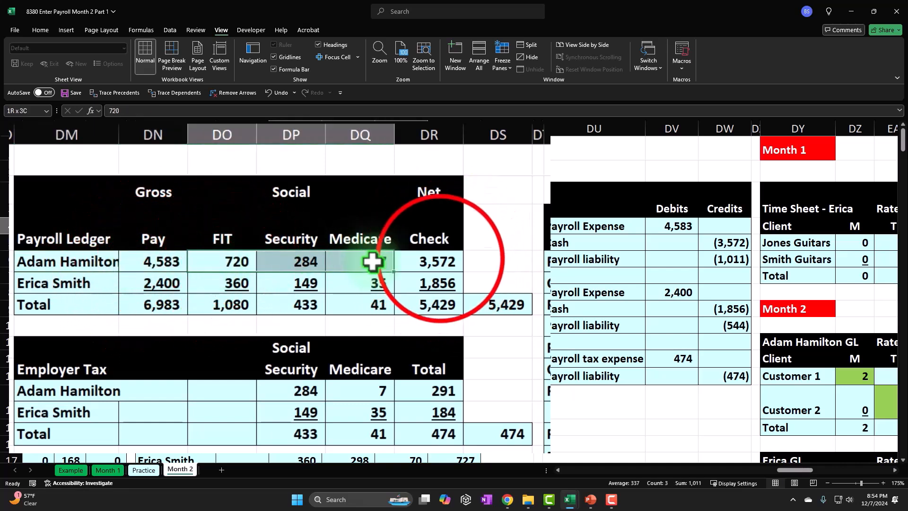
pyautogui.click(435, 259)
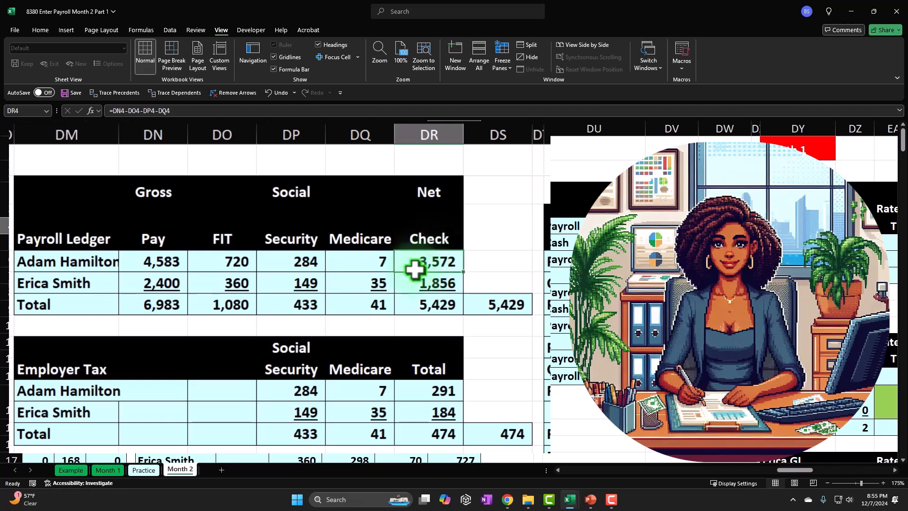
# Review the prior month's payroll ledger and employer tax tables, including the second employee's Medicare and FIT amounts
pyautogui.click(347, 274)
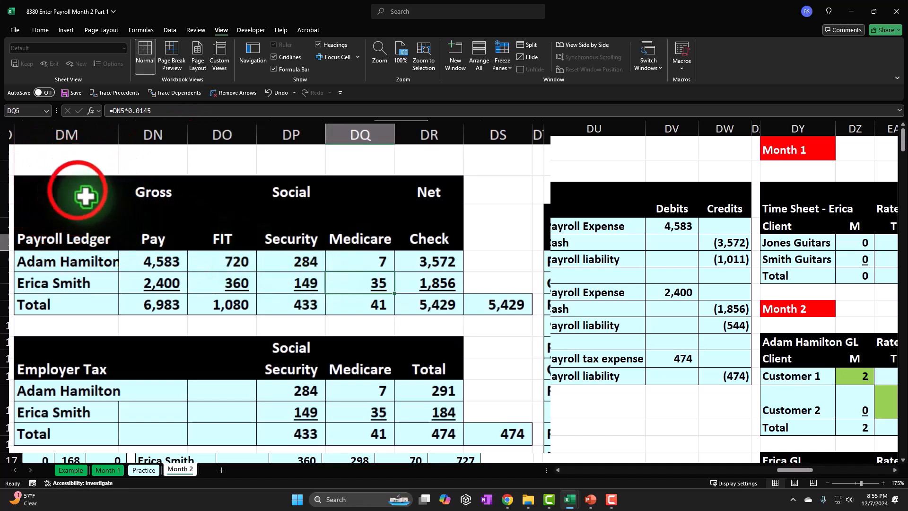
pyautogui.click(106, 191)
pyautogui.moveTo(110, 191); pyautogui.dragTo(434, 309)
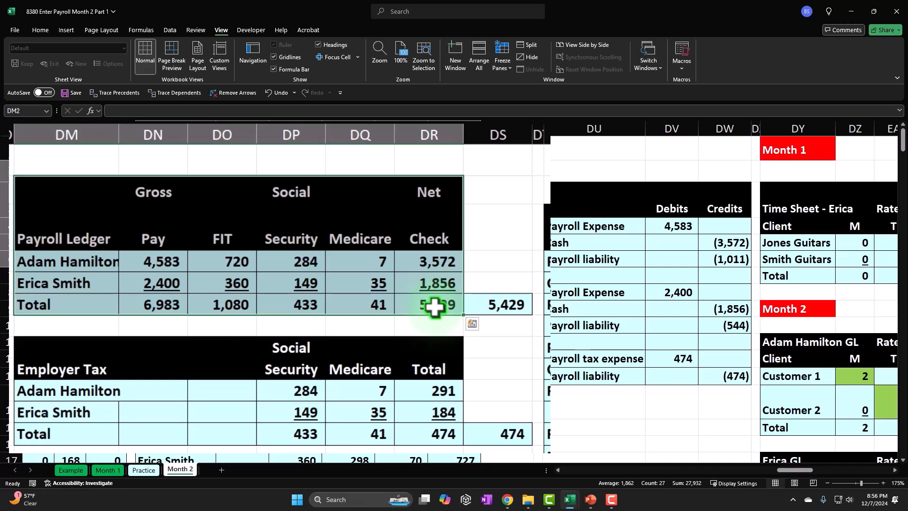
pyautogui.moveTo(78, 189); pyautogui.dragTo(438, 434)
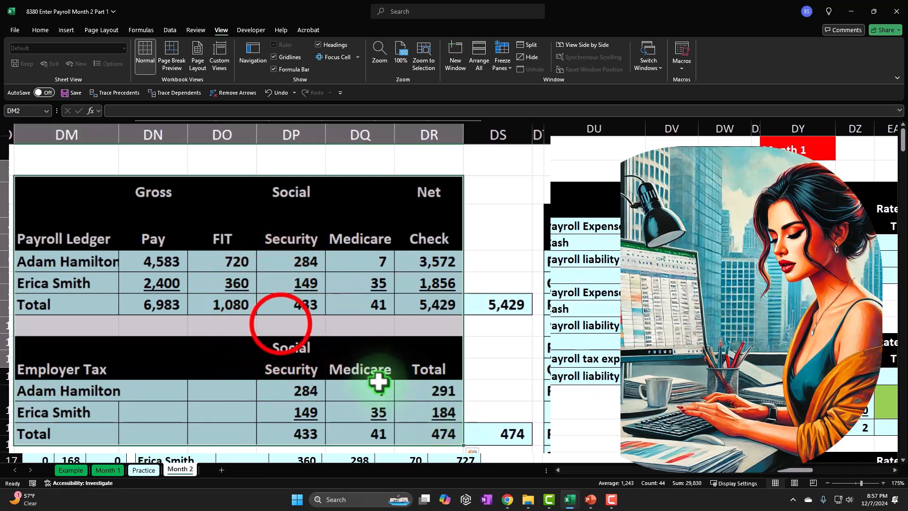
pyautogui.click(274, 322)
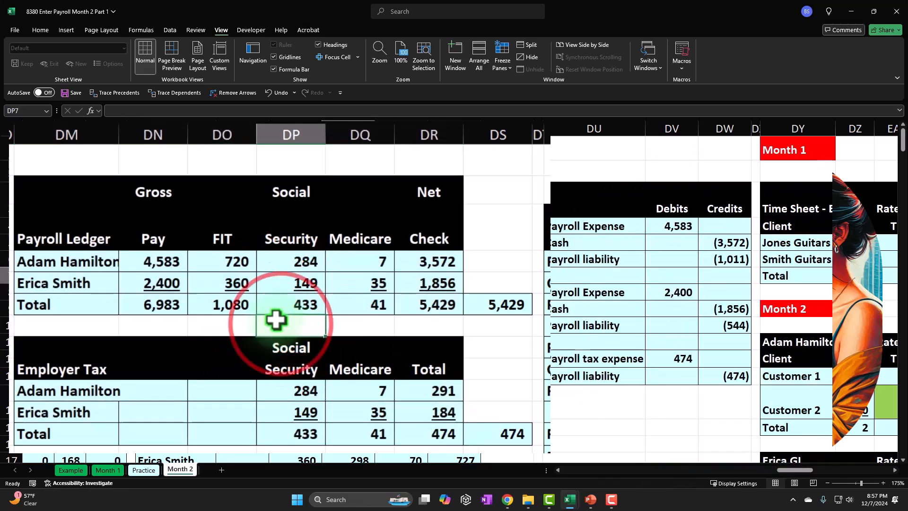
pyautogui.click(226, 281)
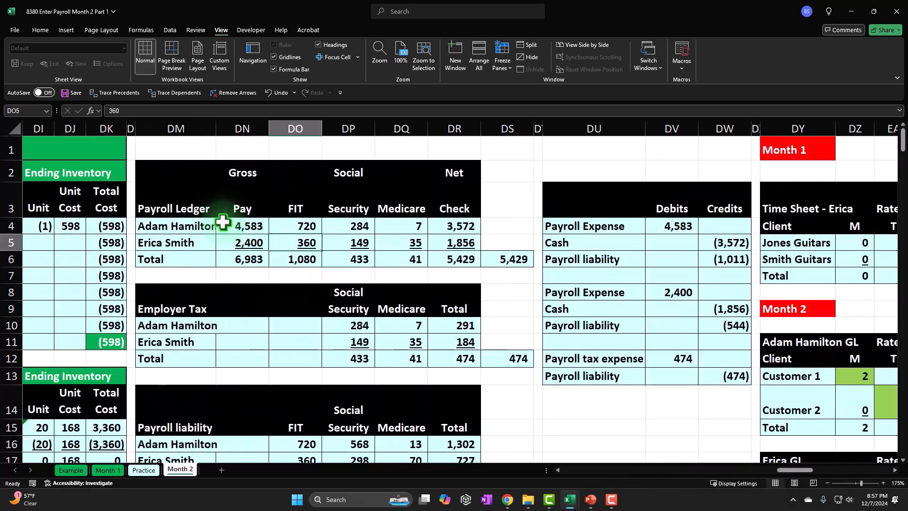
# Enter the heading "Month 2" in cell DM20, below the payroll liability table
pyautogui.scroll(-3, 222, 246)
pyautogui.click(205, 357)
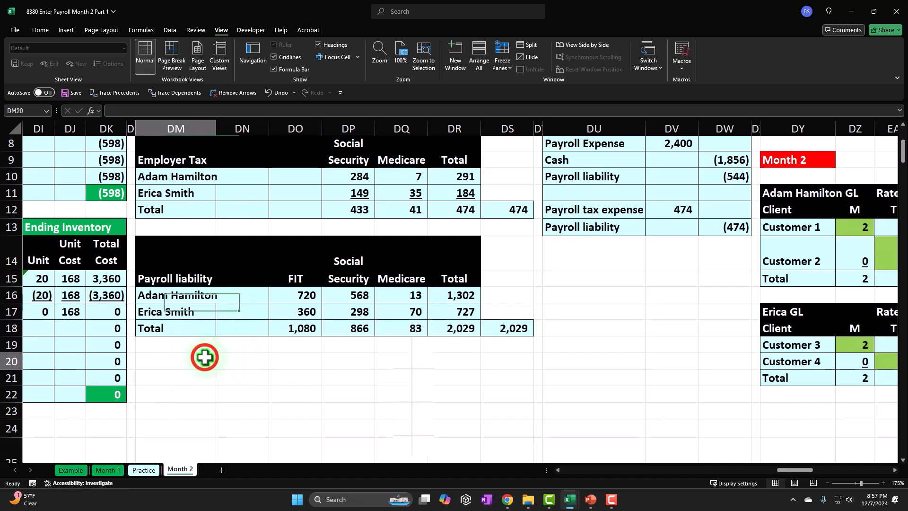
pyautogui.write('Month')
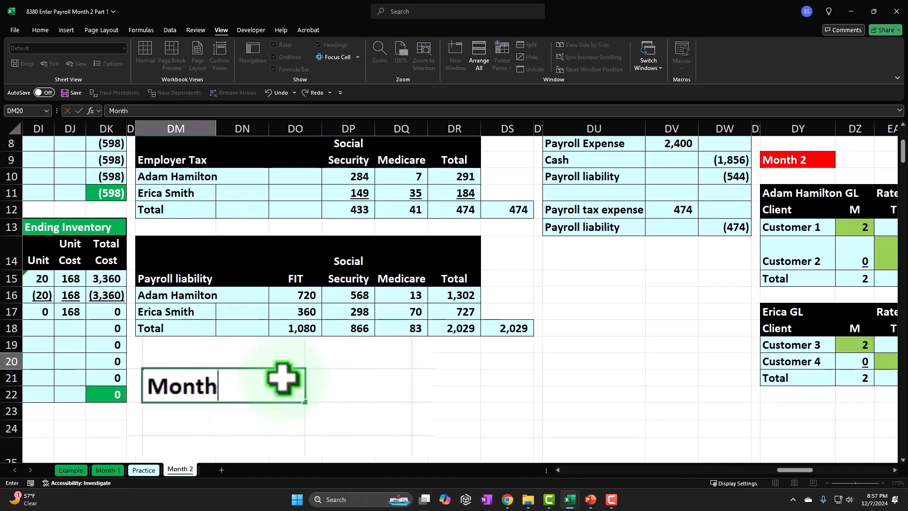
pyautogui.write(' 2')
pyautogui.click(204, 358)
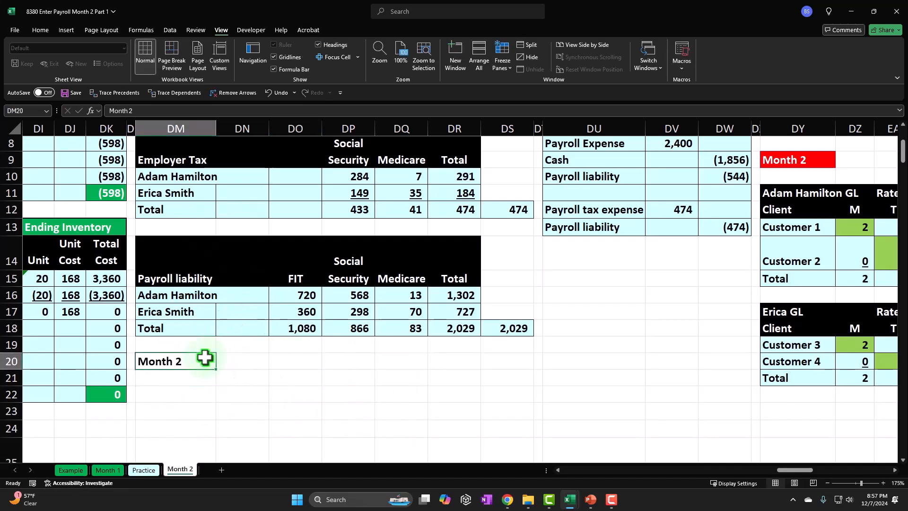
# Format the Month 2 heading in DM20 with a red fill and white font, and select cell DM22
pyautogui.click(41, 30)
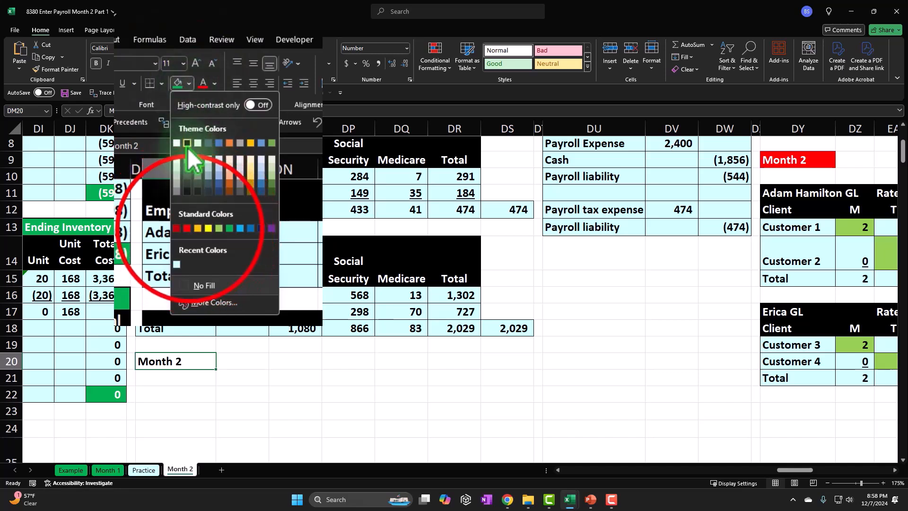
pyautogui.click(188, 229)
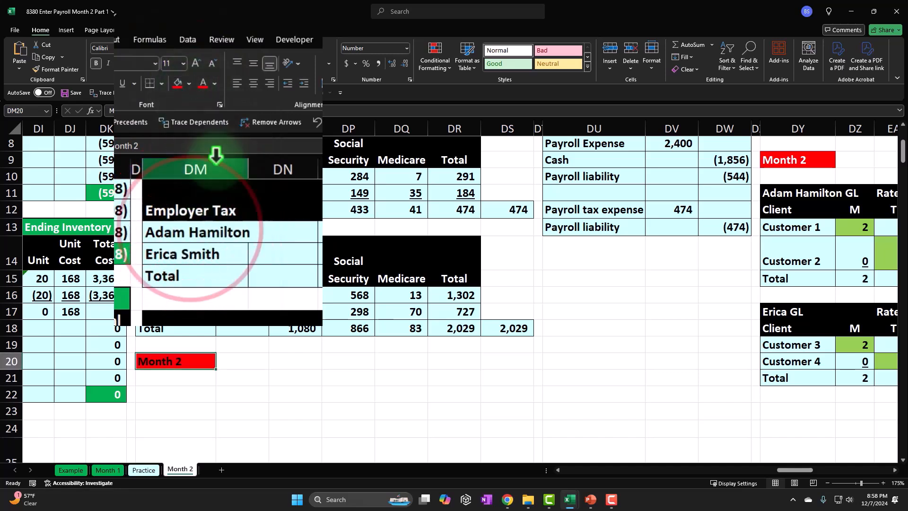
pyautogui.click(212, 87)
pyautogui.click(203, 162)
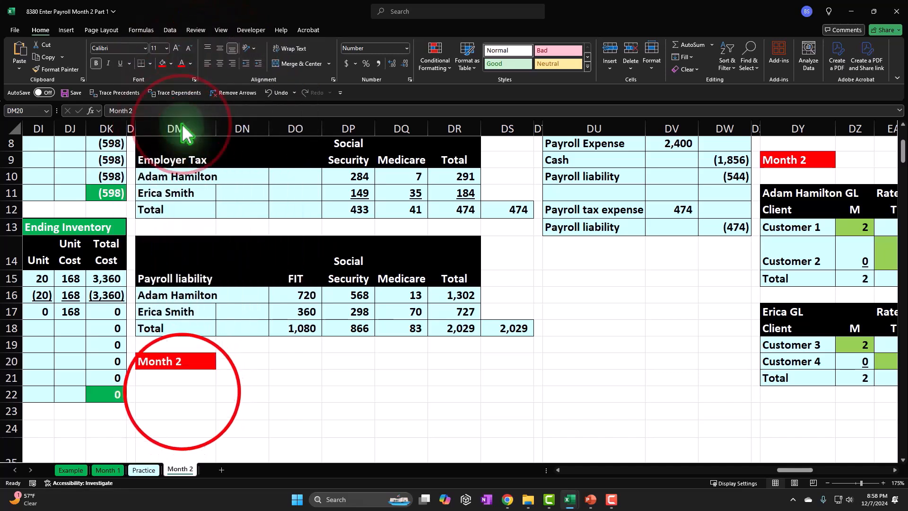
pyautogui.click(183, 392)
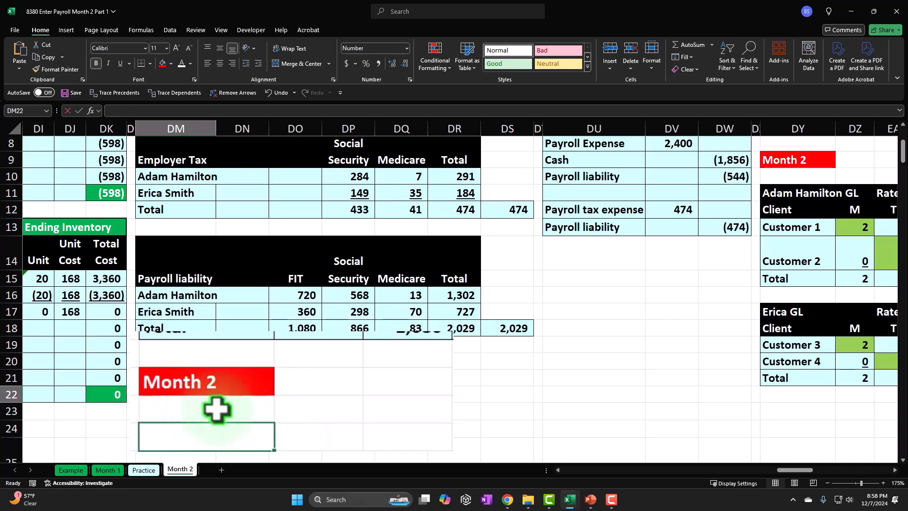
# Link DM22 to the prior month's ledger header in DM2 and fill the formula across DM22:DR23
pyautogui.write('=')
pyautogui.press('Up')
pyautogui.press('Up')
pyautogui.press('Up')
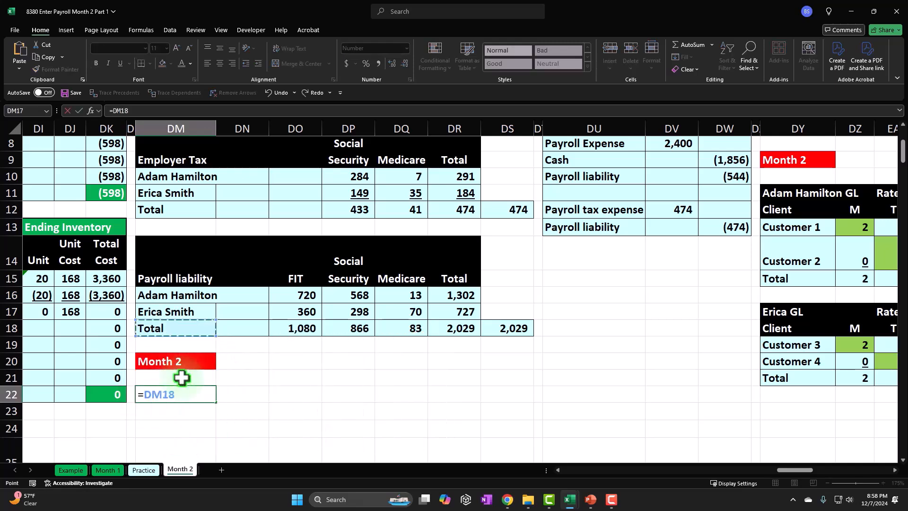
pyautogui.press('Up')
pyautogui.press('Up')
pyautogui.press('Up')
pyautogui.press('Up')
pyautogui.press('Up')
pyautogui.press('Up')
pyautogui.press('Up')
pyautogui.press('Up')
pyautogui.press('Up')
pyautogui.press('Up')
pyautogui.press('Up')
pyautogui.press('Up')
pyautogui.press('Up')
pyautogui.press('Up')
pyautogui.press('Up')
pyautogui.press('Up')
pyautogui.press('Up')
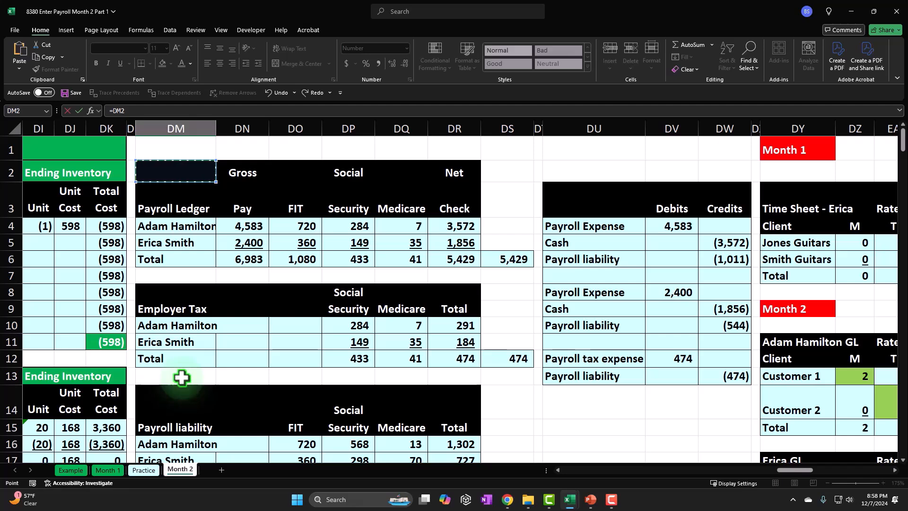
pyautogui.press('Return')
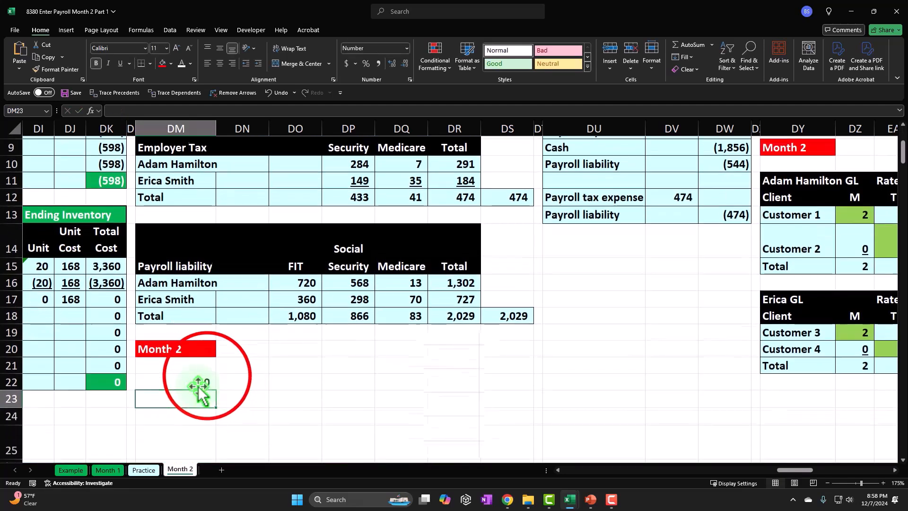
pyautogui.moveTo(252, 412); pyautogui.dragTo(632, 438)
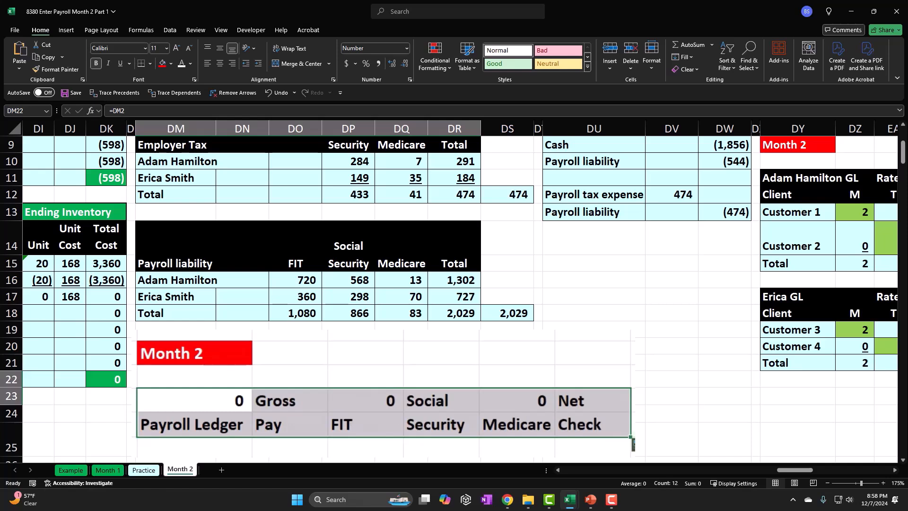
# Clear the unneeded zeros from header cells DM22, DO22 and DQ22
pyautogui.click(232, 399)
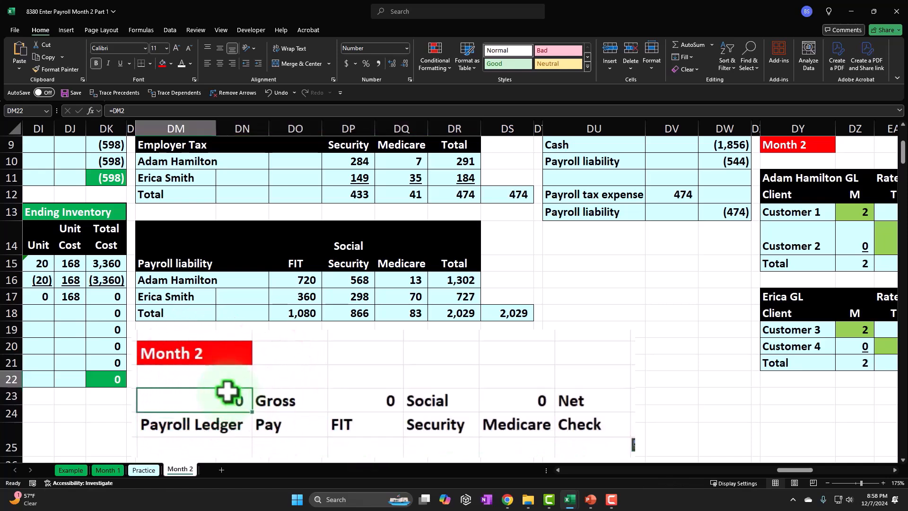
pyautogui.press('Delete')
pyautogui.click(363, 390)
pyautogui.press('Delete')
pyautogui.click(510, 402)
pyautogui.press('Delete')
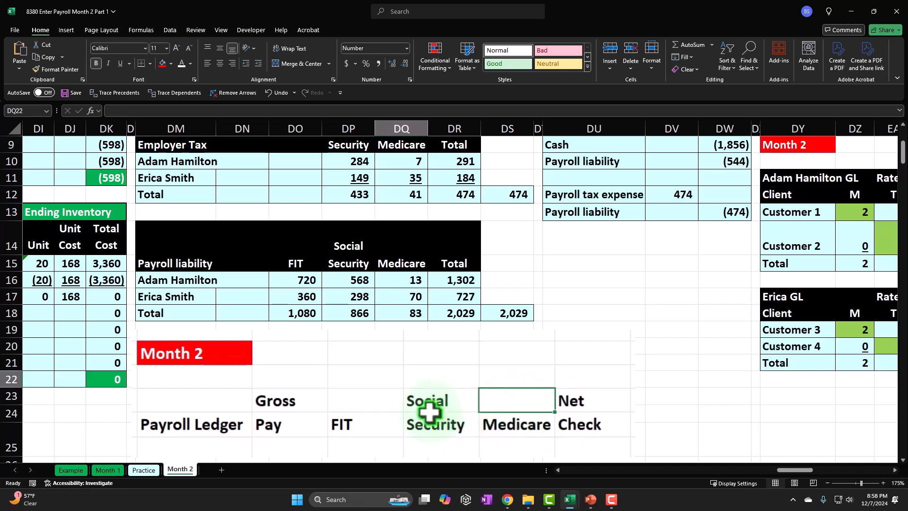
# Copy the formatting of the prior month's ledger header in DM2:DR3 onto the Month 2 header in DM22:DR23 with Format Painter
pyautogui.scroll(3, 337, 392)
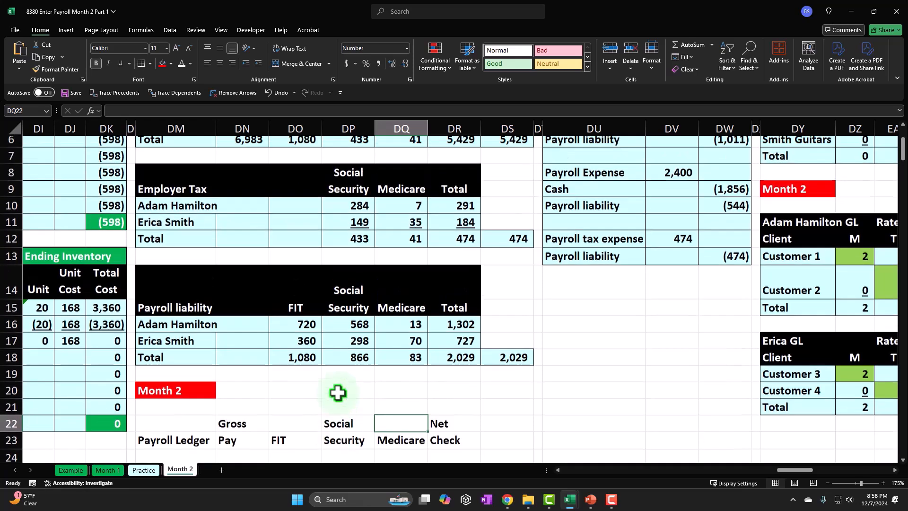
pyautogui.click(170, 164)
pyautogui.moveTo(171, 164); pyautogui.dragTo(444, 209)
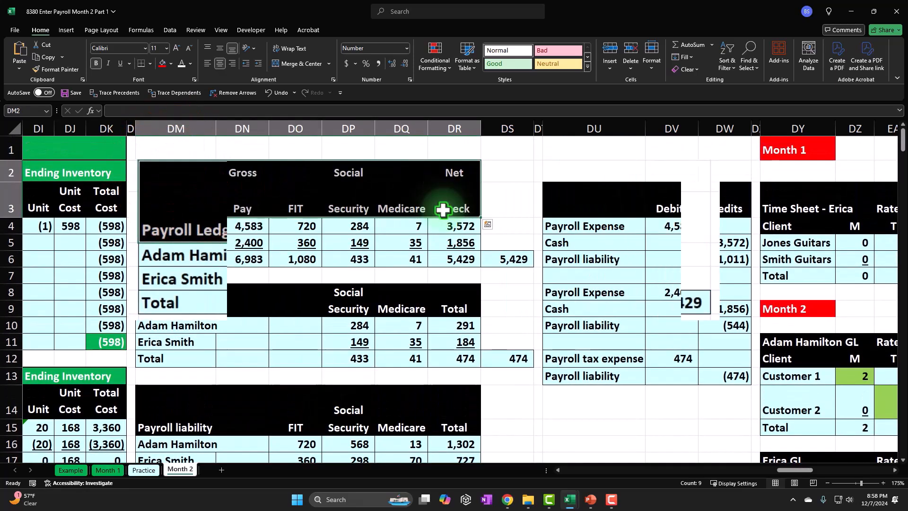
pyautogui.click(43, 69)
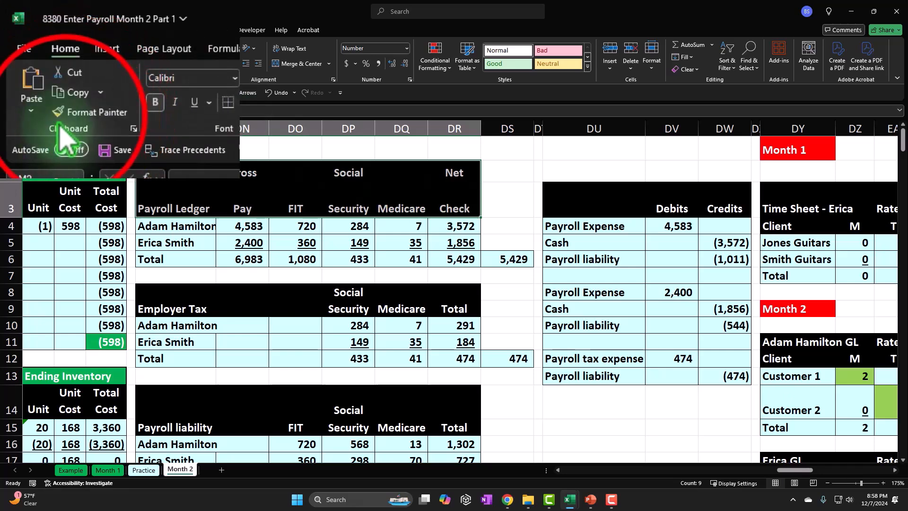
pyautogui.scroll(-2, 270, 211)
pyautogui.scroll(-2, 253, 339)
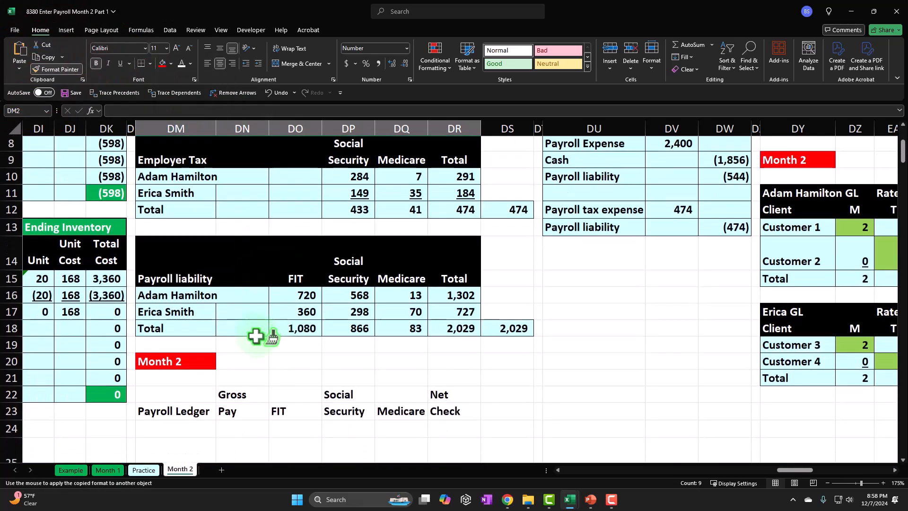
pyautogui.moveTo(190, 341); pyautogui.dragTo(187, 344)
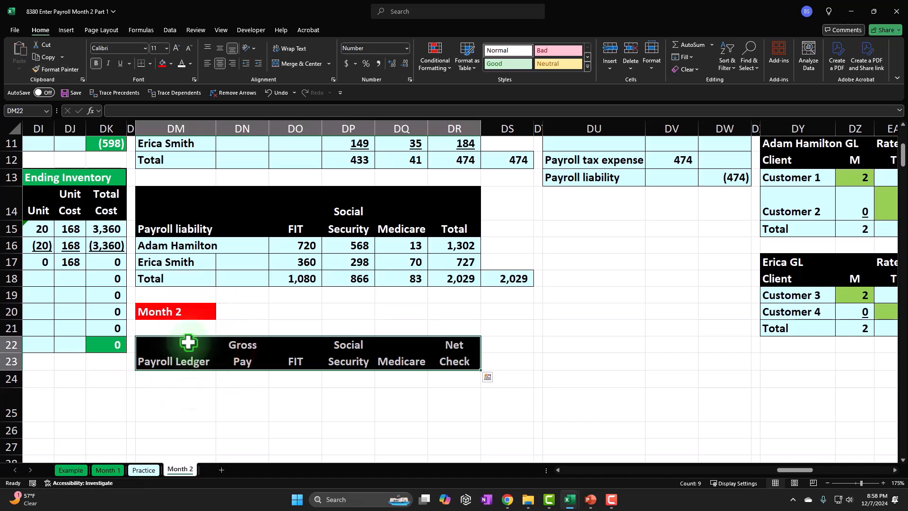
# Link DM24 to the first employee's name in DM4 and fill down to DM25 for the second employee
pyautogui.click(199, 422)
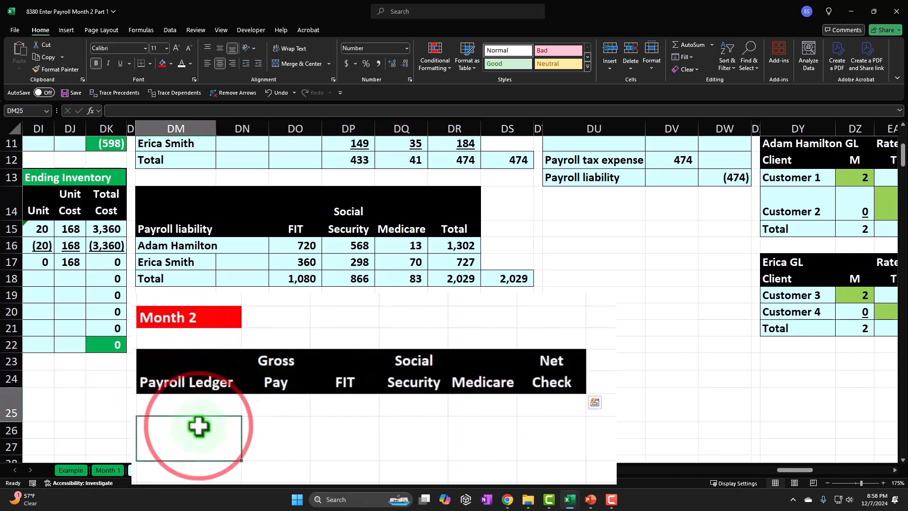
pyautogui.click(182, 383)
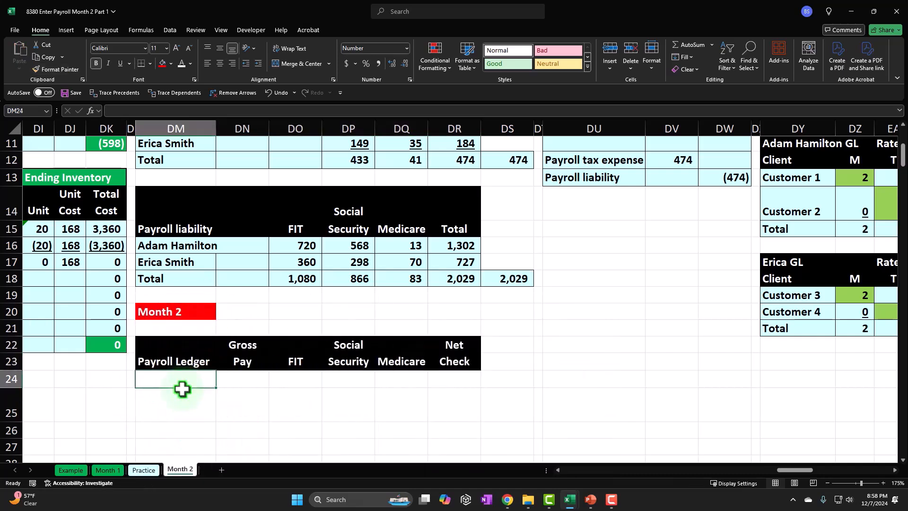
pyautogui.write('=')
pyautogui.press('Up')
pyautogui.press('Up')
pyautogui.press('Up')
pyautogui.press('Up')
pyautogui.press('Up')
pyautogui.press('Up')
pyautogui.press('Up')
pyautogui.press('Up')
pyautogui.press('Up')
pyautogui.press('Up')
pyautogui.press('Up')
pyautogui.press('Up')
pyautogui.press('Up')
pyautogui.press('Up')
pyautogui.press('Up')
pyautogui.press('Up')
pyautogui.press('Up')
pyautogui.press('Up')
pyautogui.press('Up')
pyautogui.press('Up')
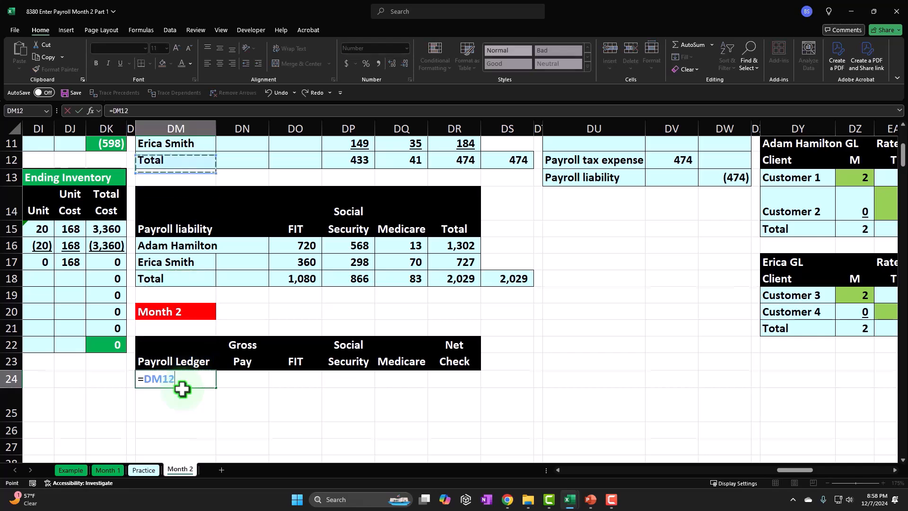
pyautogui.press('Down')
pyautogui.press('Down')
pyautogui.press('Return')
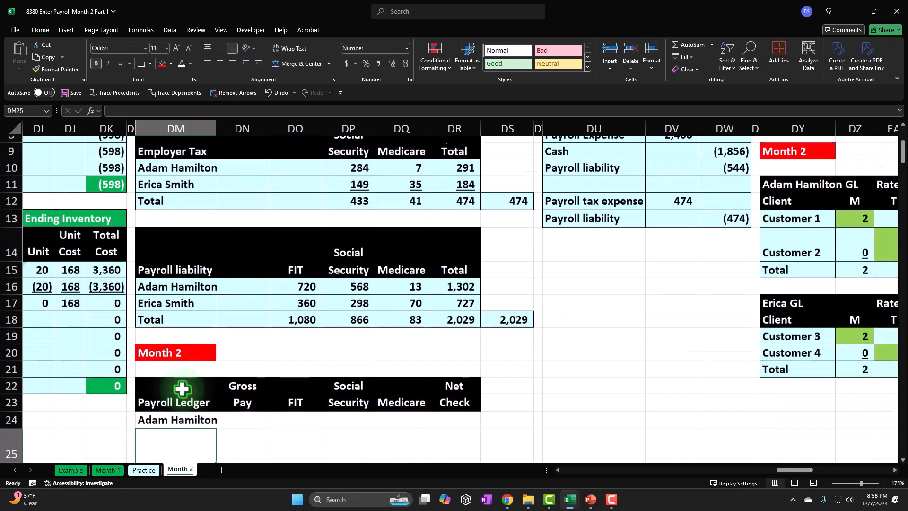
pyautogui.scroll(-2, 182, 387)
pyautogui.moveTo(245, 353); pyautogui.dragTo(244, 380)
# Link the first employee's Month 2 gross pay in DN24 to the prior month's gross pay in DN4
pyautogui.click(277, 347)
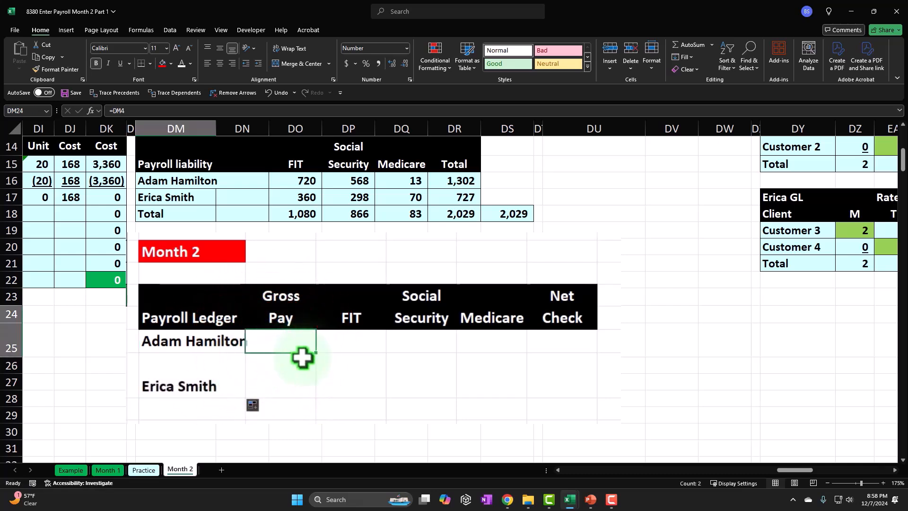
pyautogui.write('=')
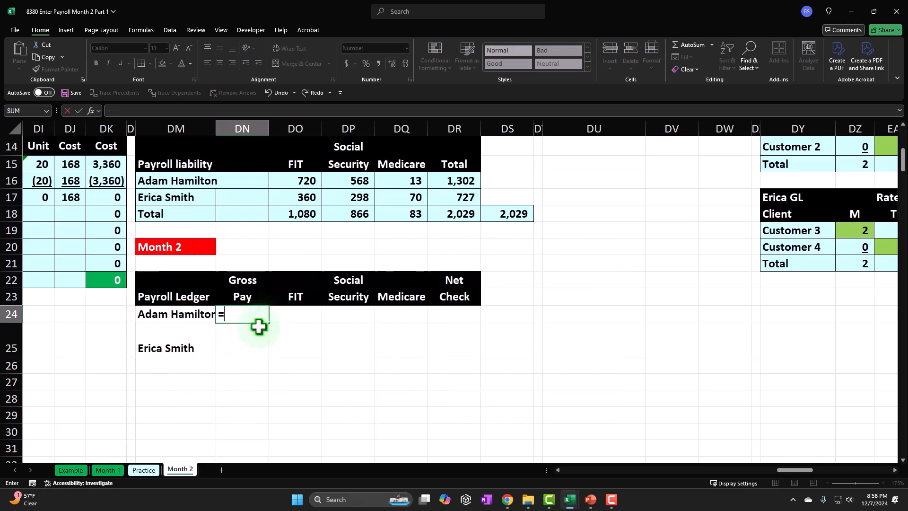
pyautogui.press('Up')
pyautogui.press('Up')
pyautogui.press('Up')
pyautogui.press('Up')
pyautogui.press('Up')
pyautogui.press('Up')
pyautogui.press('Up')
pyautogui.press('Up')
pyautogui.press('Up')
pyautogui.press('Up')
pyautogui.press('Up')
pyautogui.press('Up')
pyautogui.press('Up')
pyautogui.press('Up')
pyautogui.press('Up')
pyautogui.press('Up')
pyautogui.press('Up')
pyautogui.press('Up')
pyautogui.press('Up')
pyautogui.press('Up')
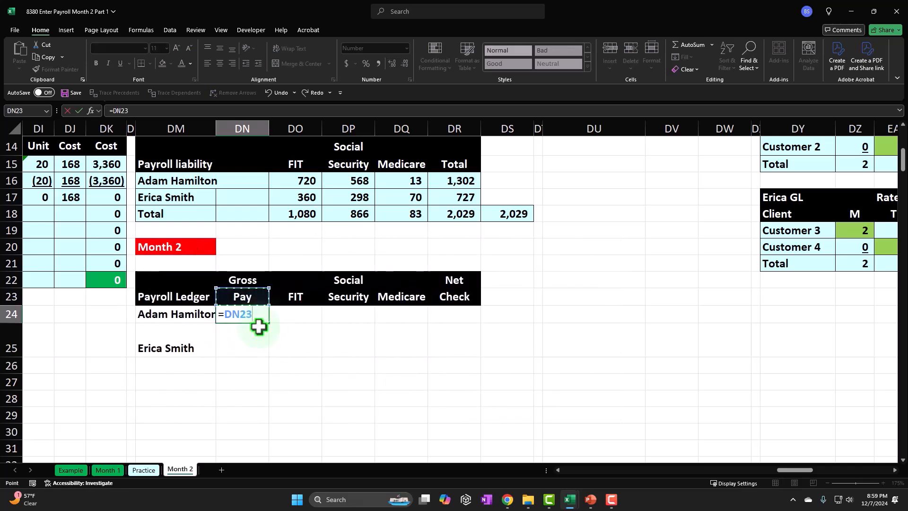
pyautogui.press('Down')
pyautogui.press('Down')
pyautogui.press('Down')
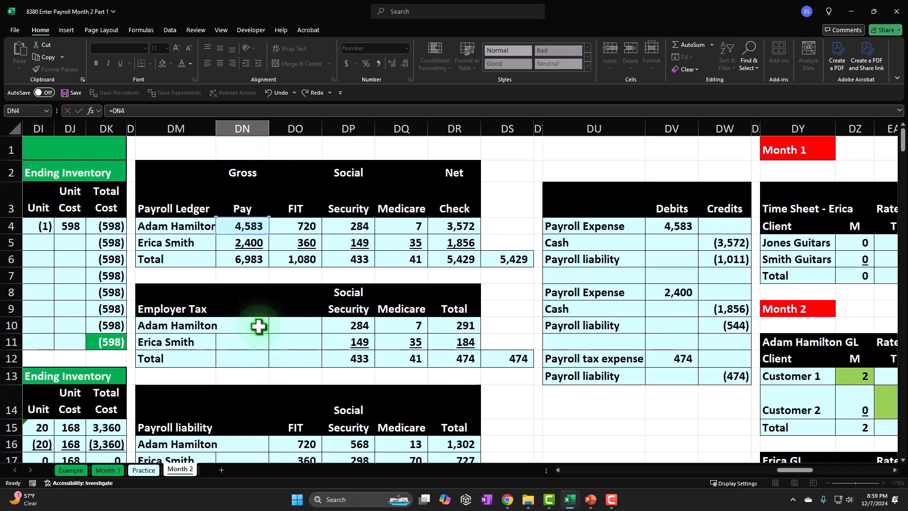
pyautogui.press('Return')
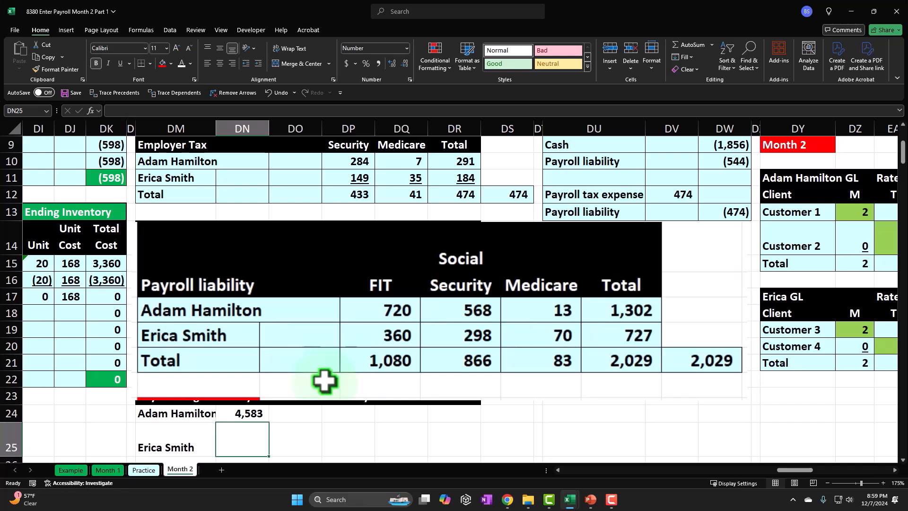
# Link the second employee's Month 2 gross pay in DN25 to the prior month's gross pay in DN5
pyautogui.write('=')
pyautogui.press('Up')
pyautogui.press('Up')
pyautogui.press('Up')
pyautogui.press('Up')
pyautogui.press('Up')
pyautogui.press('Up')
pyautogui.press('Up')
pyautogui.press('Up')
pyautogui.press('Up')
pyautogui.press('Up')
pyautogui.press('Up')
pyautogui.press('Up')
pyautogui.press('Up')
pyautogui.press('Up')
pyautogui.press('Up')
pyautogui.press('Up')
pyautogui.press('Up')
pyautogui.press('Up')
pyautogui.scroll(2, 258, 326)
pyautogui.press('Up')
pyautogui.press('Up')
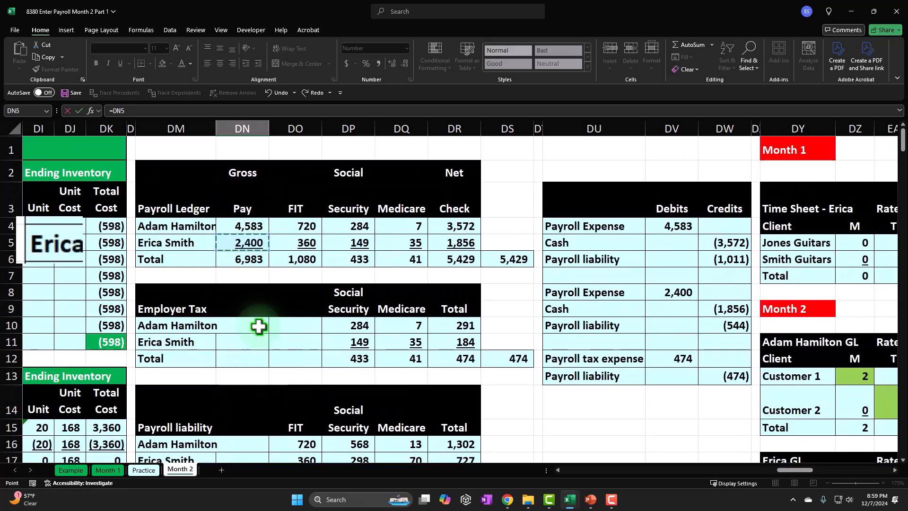
pyautogui.press('Return')
# Link the first employee's Month 2 FIT in DO24 to the prior month's FIT in DO4
pyautogui.press('Down')
pyautogui.press('Down')
pyautogui.press('Right')
pyautogui.press('Up')
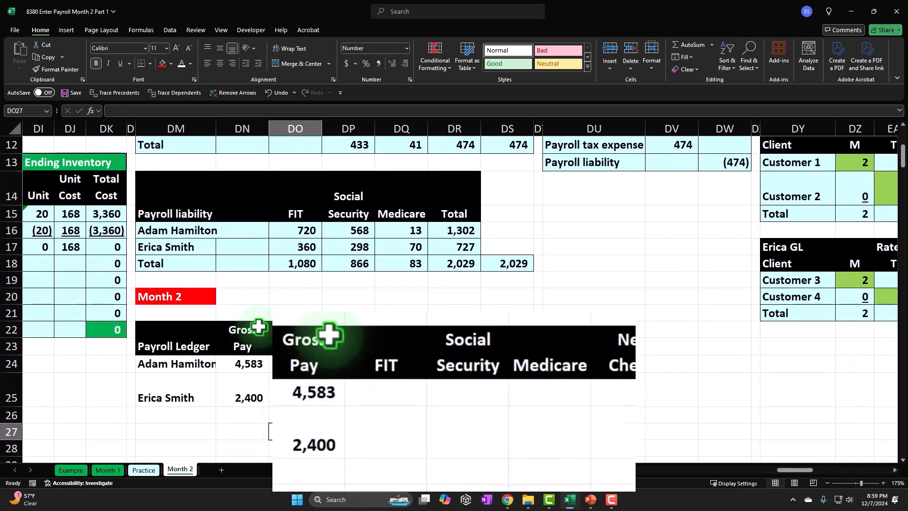
pyautogui.press('Up')
pyautogui.press('Up')
pyautogui.press('Up')
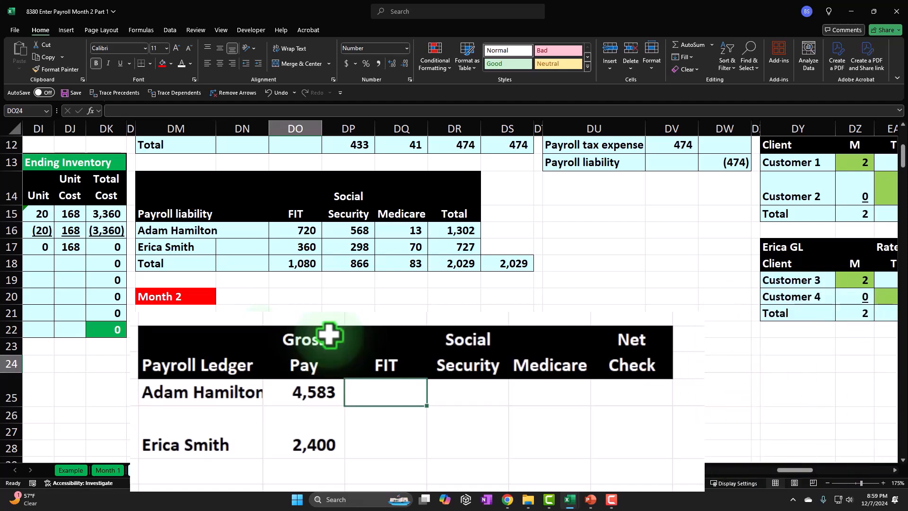
pyautogui.press('Left')
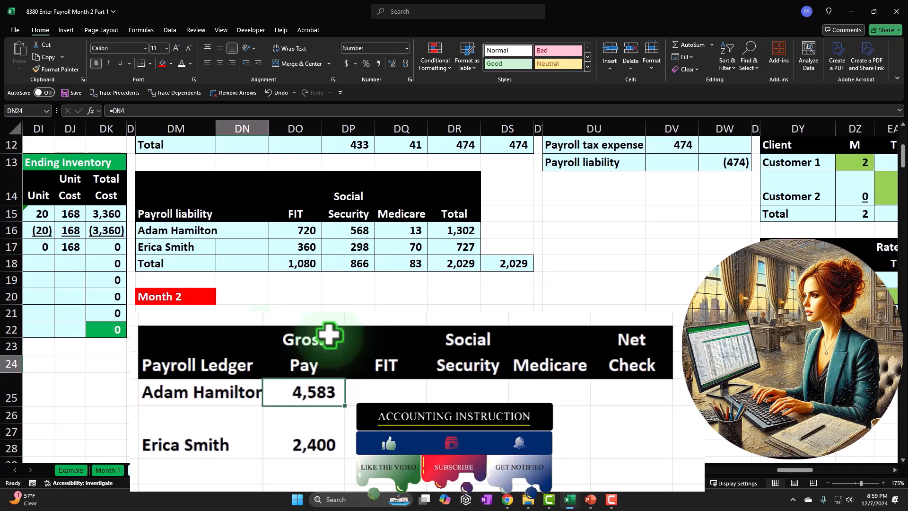
pyautogui.press('Right')
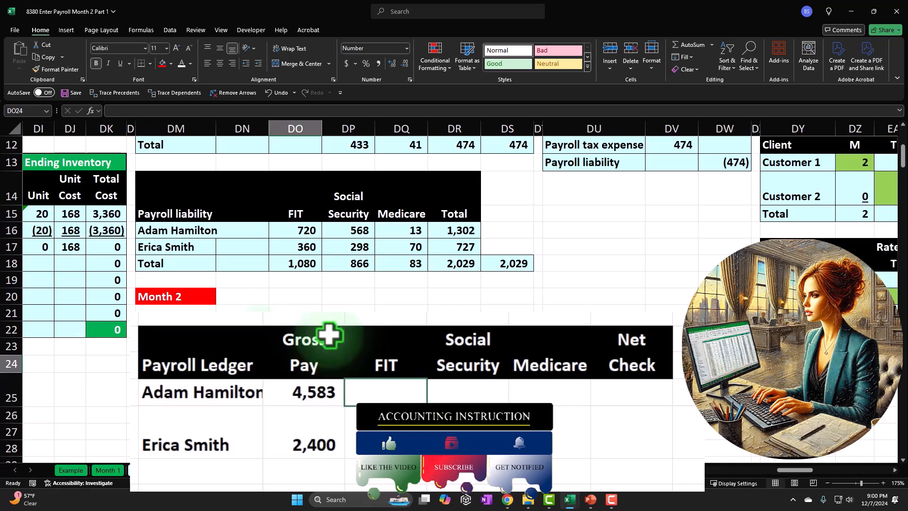
pyautogui.write('=')
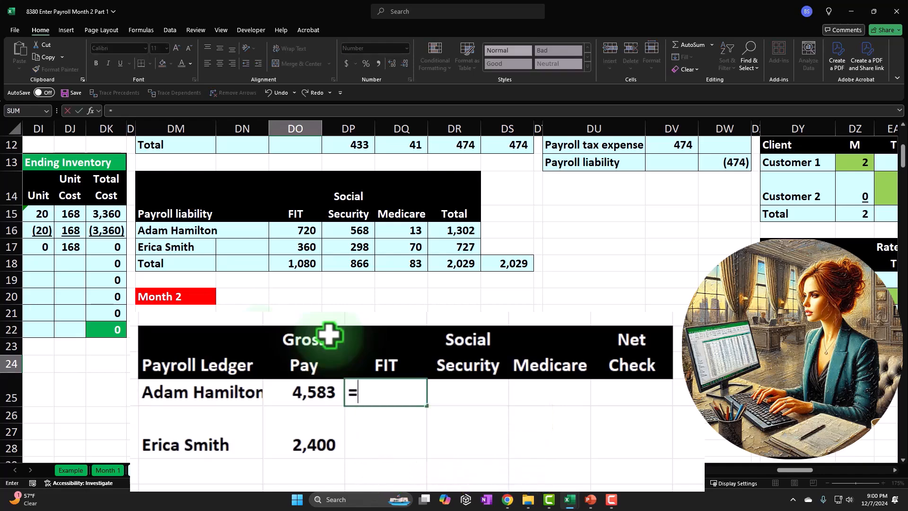
pyautogui.press('Up')
pyautogui.press('Up')
pyautogui.press('Up')
pyautogui.press('Up')
pyautogui.press('Up')
pyautogui.press('Up')
pyautogui.press('Up')
pyautogui.press('Up')
pyautogui.press('Up')
pyautogui.press('Up')
pyautogui.press('Up')
pyautogui.press('Up')
pyautogui.press('Up')
pyautogui.press('Up')
pyautogui.press('Up')
pyautogui.press('Up')
pyautogui.press('Up')
pyautogui.press('Up')
pyautogui.press('Up')
pyautogui.press('Up')
pyautogui.press('Up')
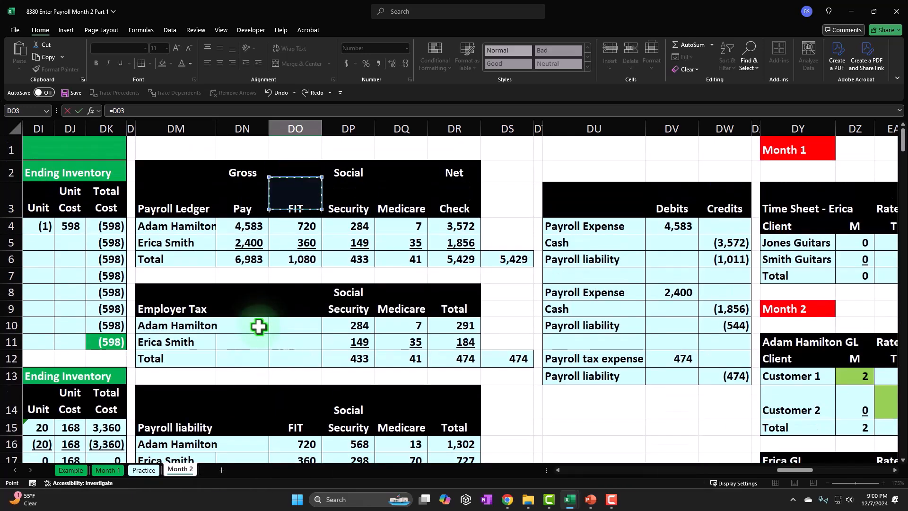
pyautogui.press('Return')
pyautogui.press('Up')
pyautogui.press('Up')
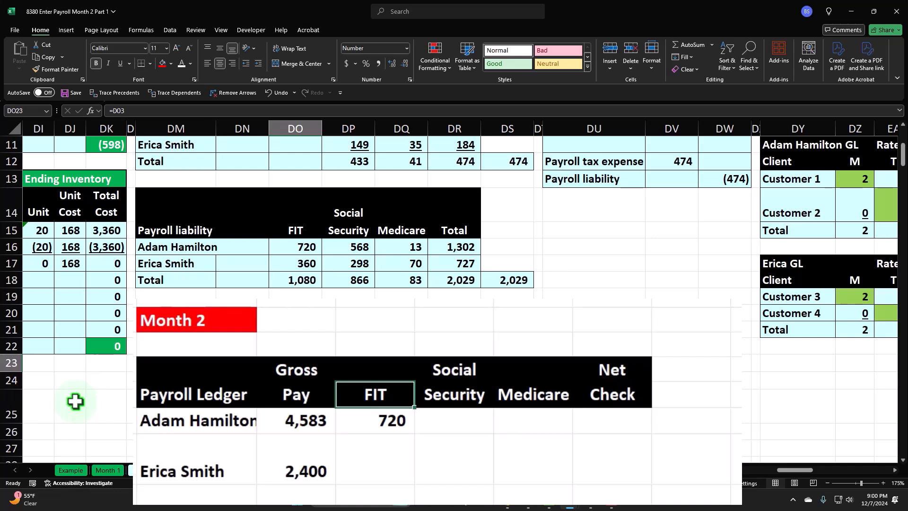
pyautogui.press('Down')
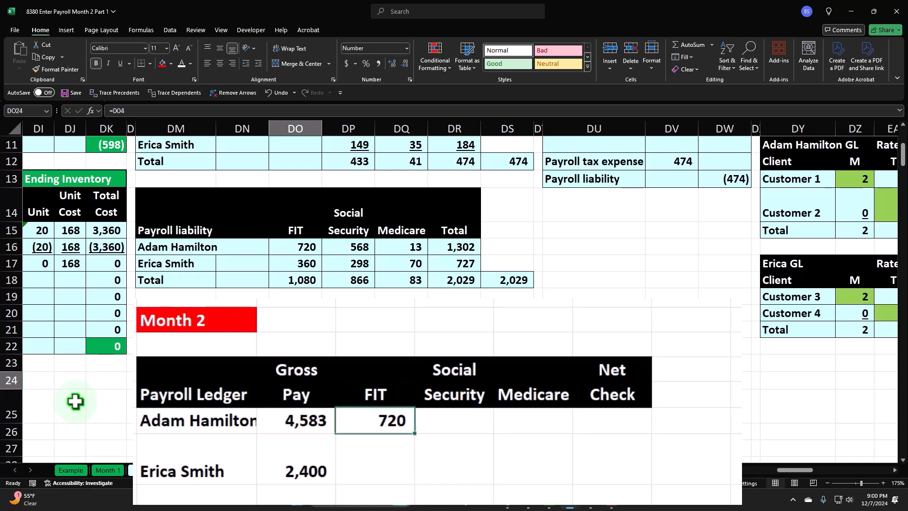
# Calculate the first employee's Social Security in DP24 as the gross pay in DN24 times .062
pyautogui.press('Right')
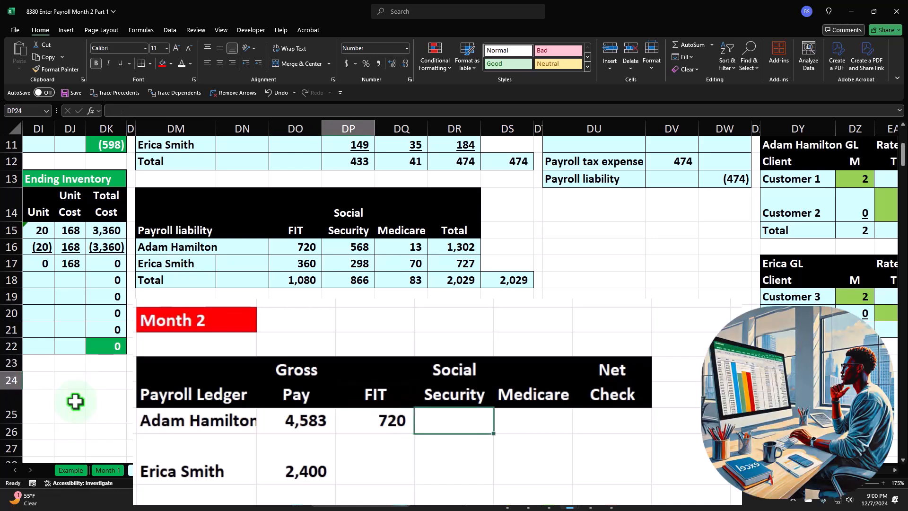
pyautogui.write('=')
pyautogui.press('Left')
pyautogui.press('Left')
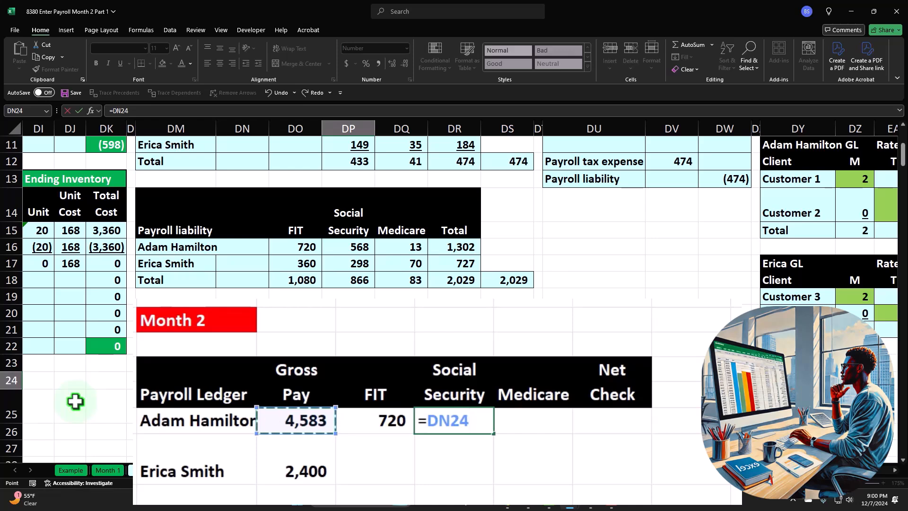
pyautogui.write('*')
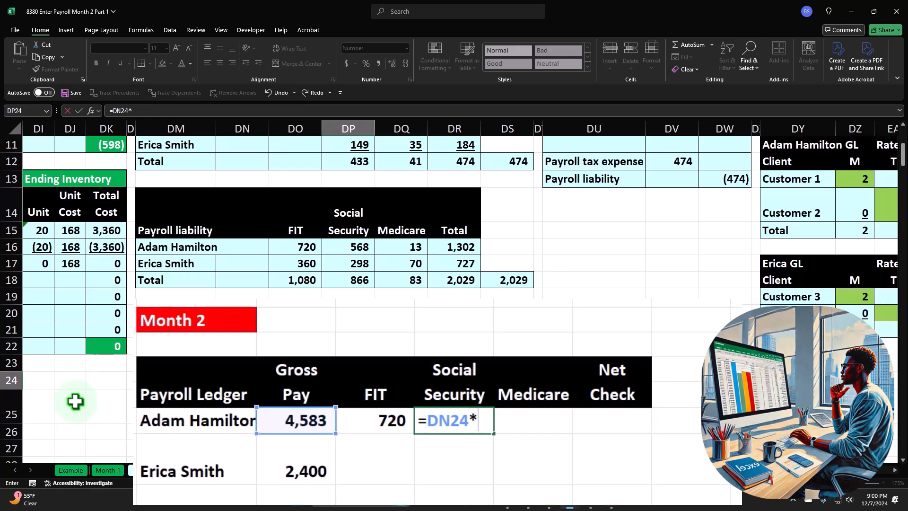
pyautogui.write('.062')
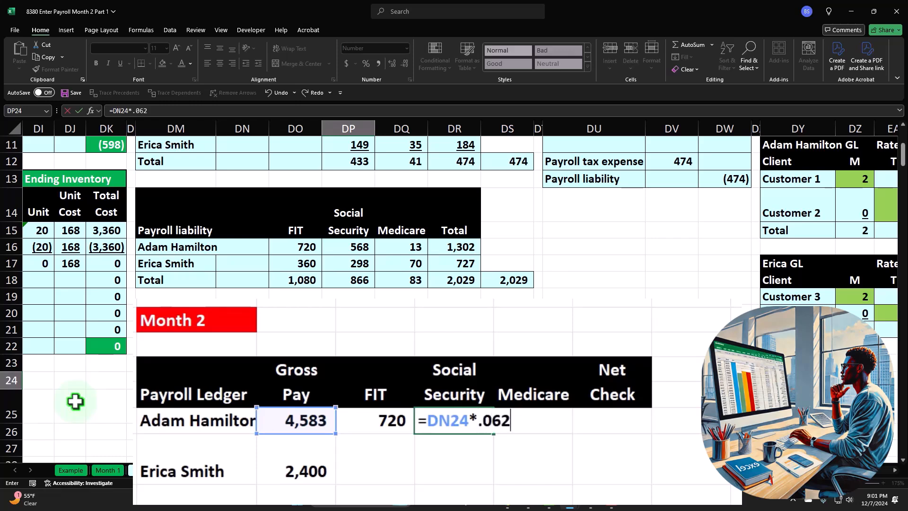
pyautogui.press('Return')
pyautogui.press('Up')
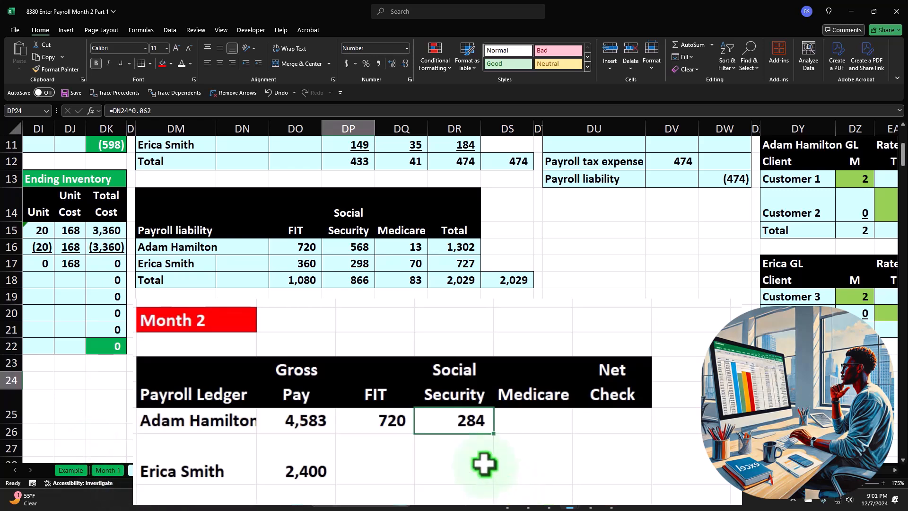
# Enter 248 as the first employee's Social Security in DP24 in place of the formula, and select the Medicare cell DQ24
pyautogui.write('28')
pyautogui.press('BackSpace')
pyautogui.write('48')
pyautogui.press('Return')
pyautogui.press('Up')
pyautogui.press('Right')
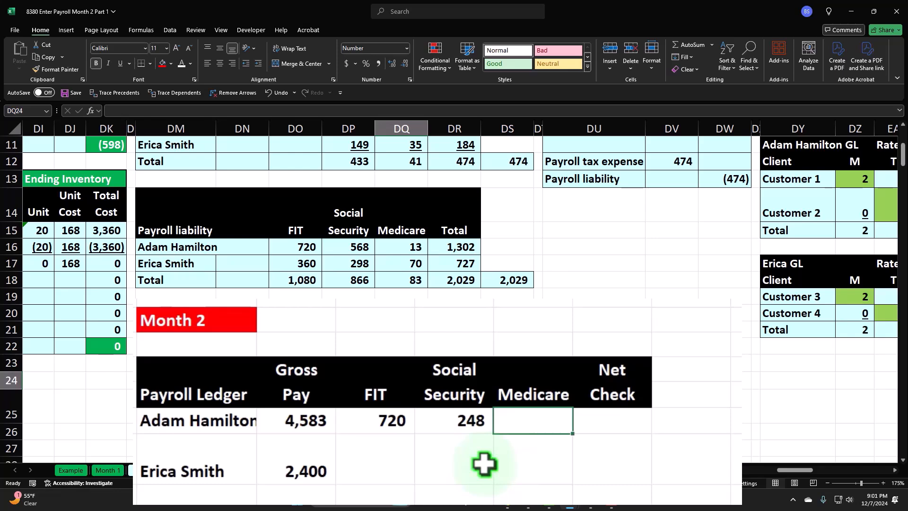
# Calculate the first employee's Medicare in DQ24 as the gross pay in DN24 times .0145
pyautogui.write('=')
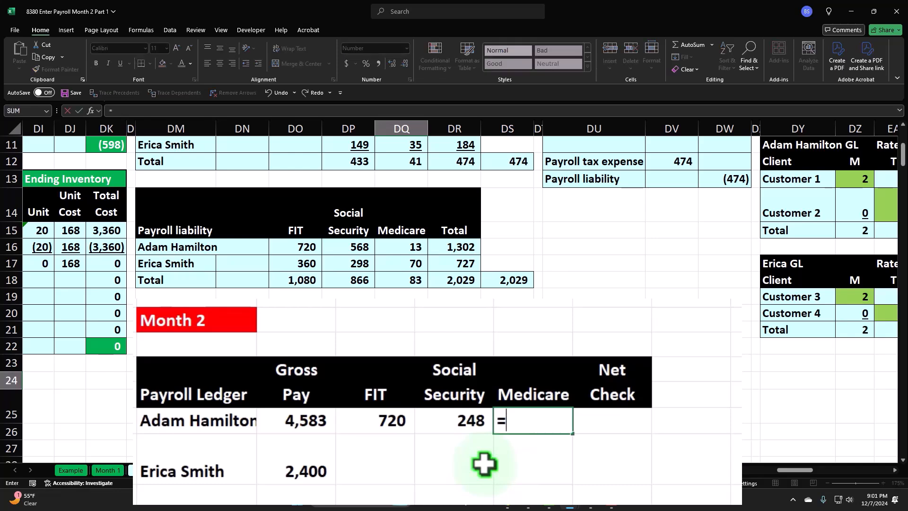
pyautogui.press('Left')
pyautogui.press('Left')
pyautogui.press('Left')
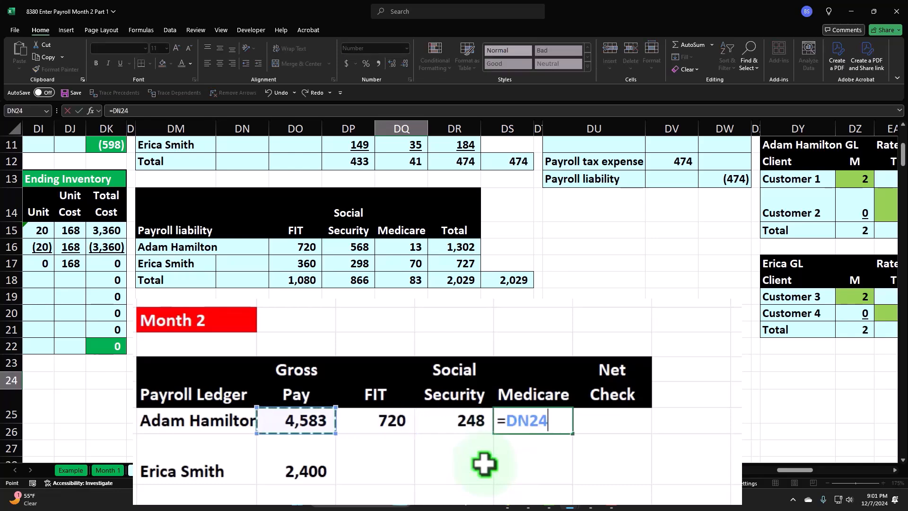
pyautogui.write('*')
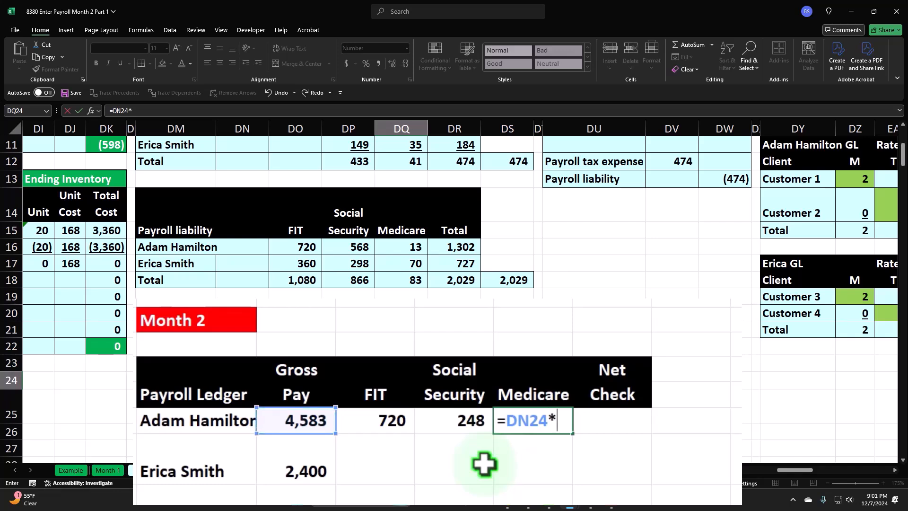
pyautogui.write('.0145')
pyautogui.press('Return')
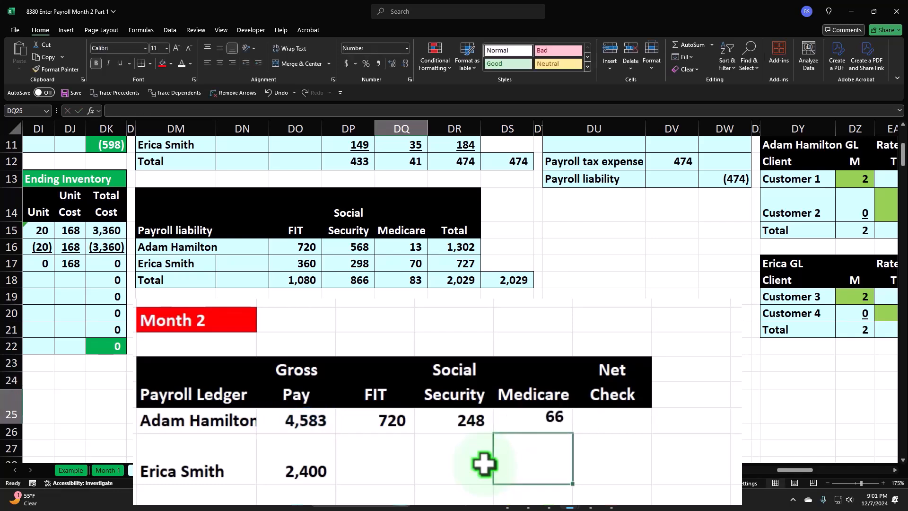
# Examine the first employee's FIT, Social Security and Medicare withholdings in DO24:DQ24, and return to the net check cell DR24
pyautogui.press('Right')
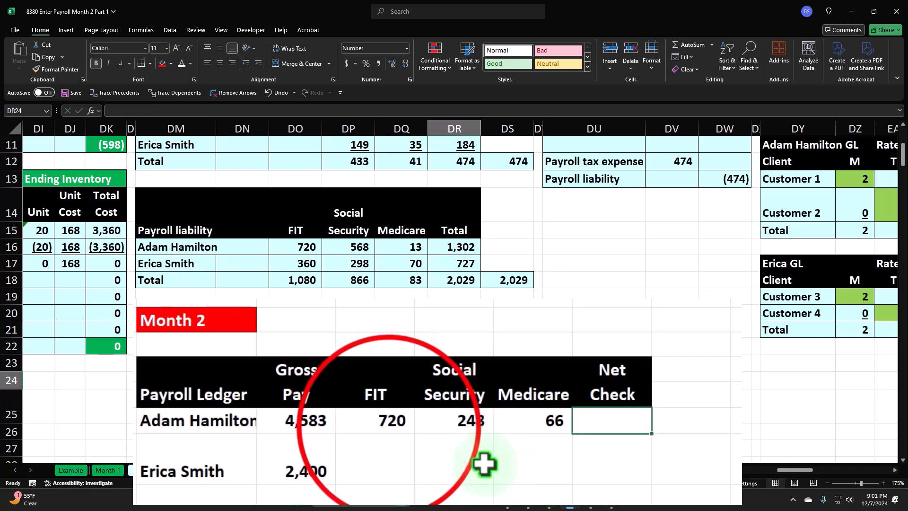
pyautogui.moveTo(398, 429); pyautogui.dragTo(514, 419)
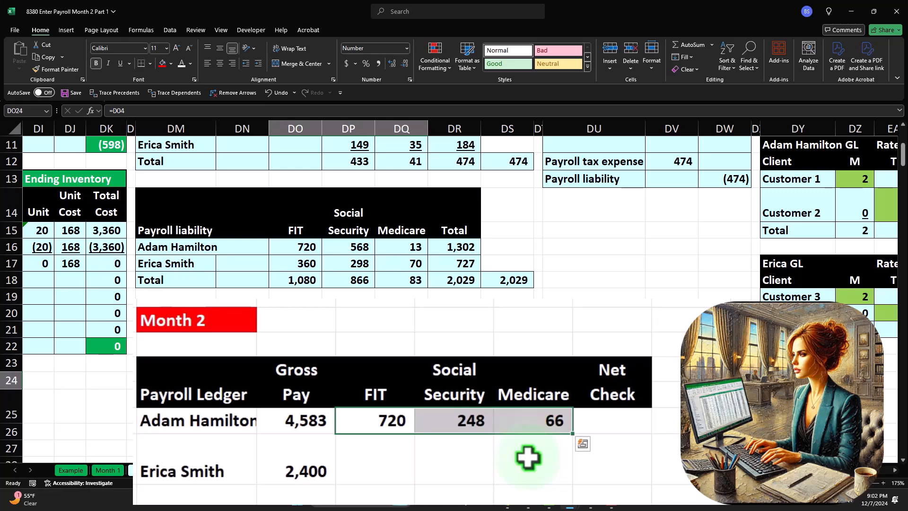
pyautogui.press('Down')
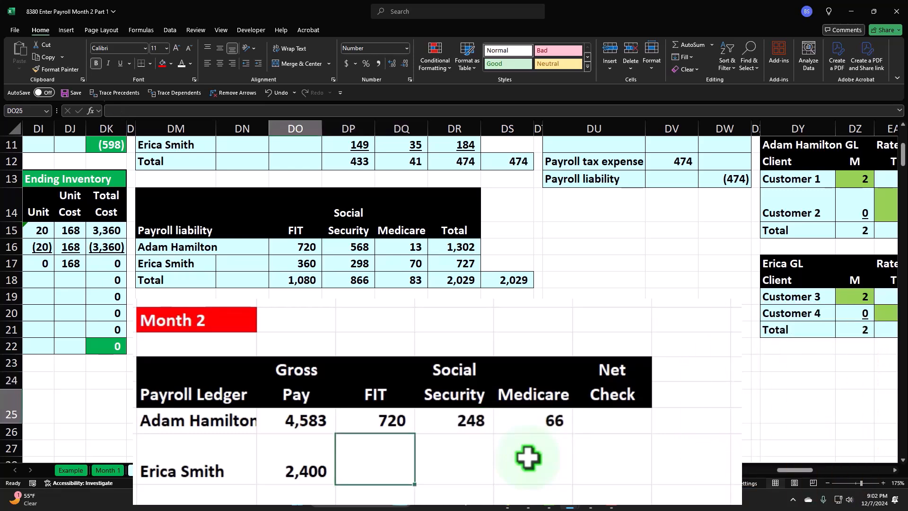
pyautogui.press('Right')
pyautogui.press('Right')
pyautogui.press('Right')
pyautogui.press('Up')
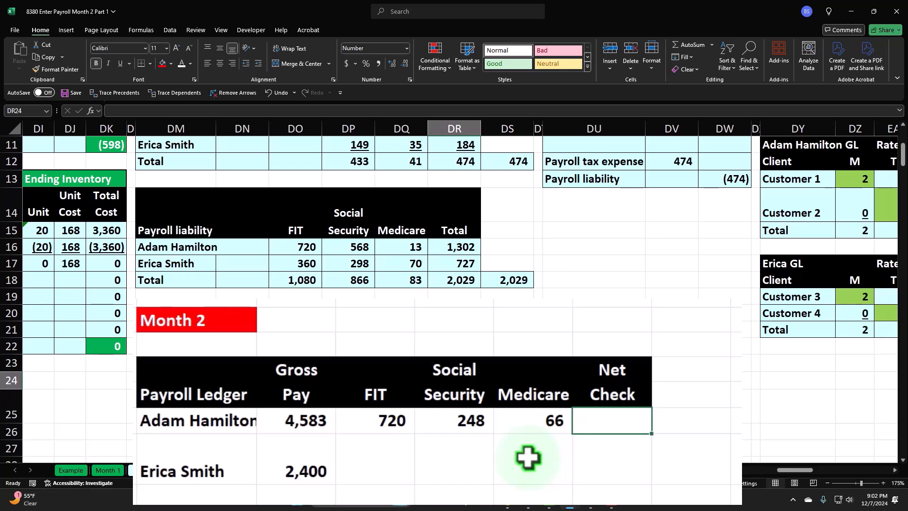
# Calculate the first employee's net check in DR24 as the gross pay in DN24 minus the SUM of the withholdings in DO24:DQ24
pyautogui.write('=')
pyautogui.press('Left')
pyautogui.press('Left')
pyautogui.press('Left')
pyautogui.press('Left')
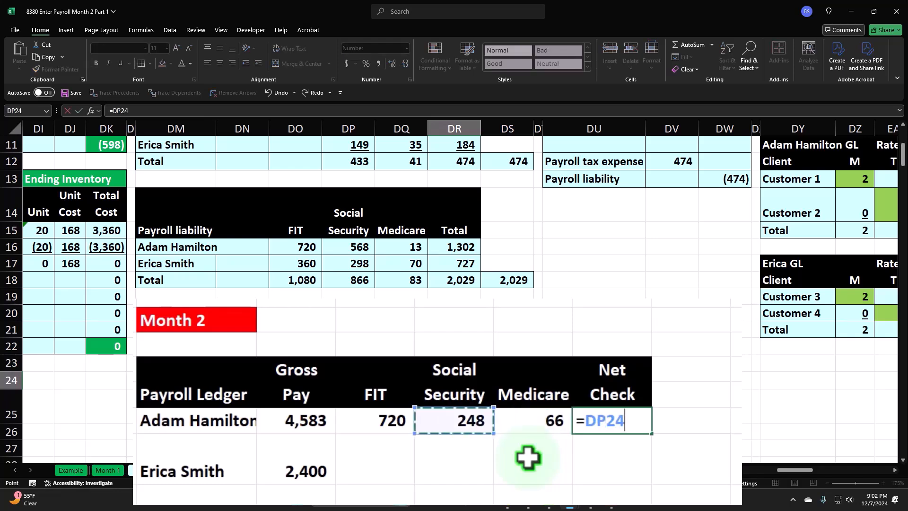
pyautogui.write('-sum*(')
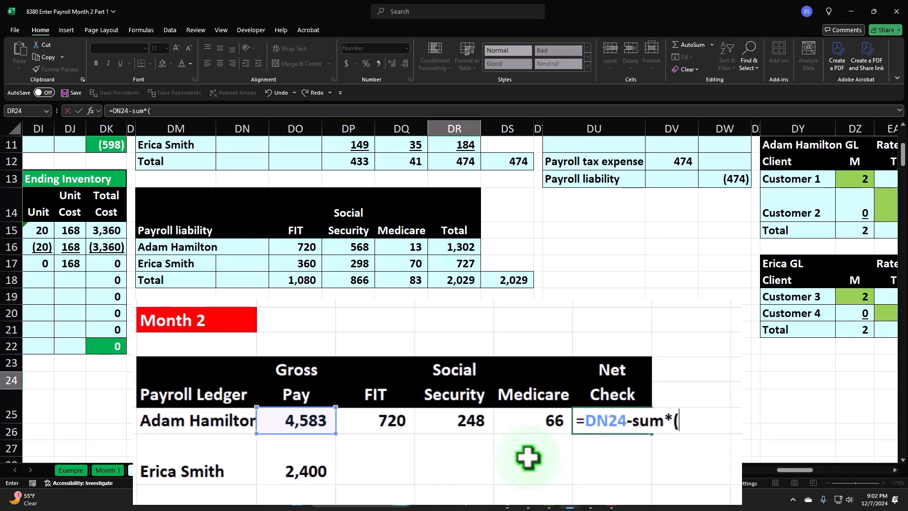
pyautogui.press('BackSpace')
pyautogui.press('BackSpace')
pyautogui.write('(')
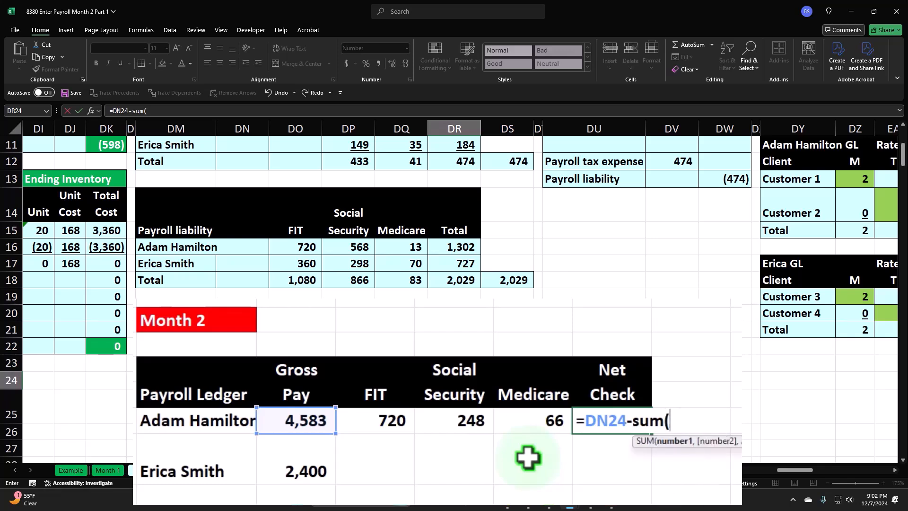
pyautogui.press('Left')
pyautogui.press('Left')
pyautogui.press('Left')
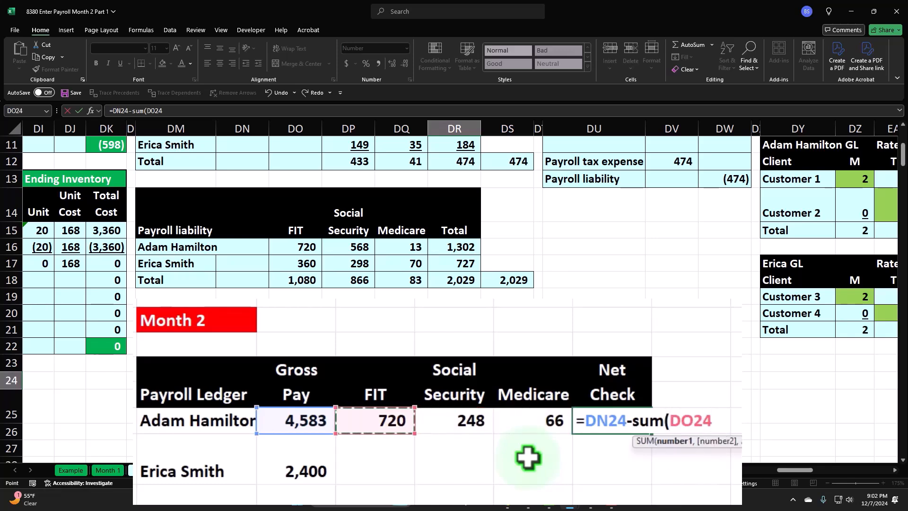
pyautogui.hotkey('shift', 'Right')
pyautogui.hotkey('shift', 'Right')
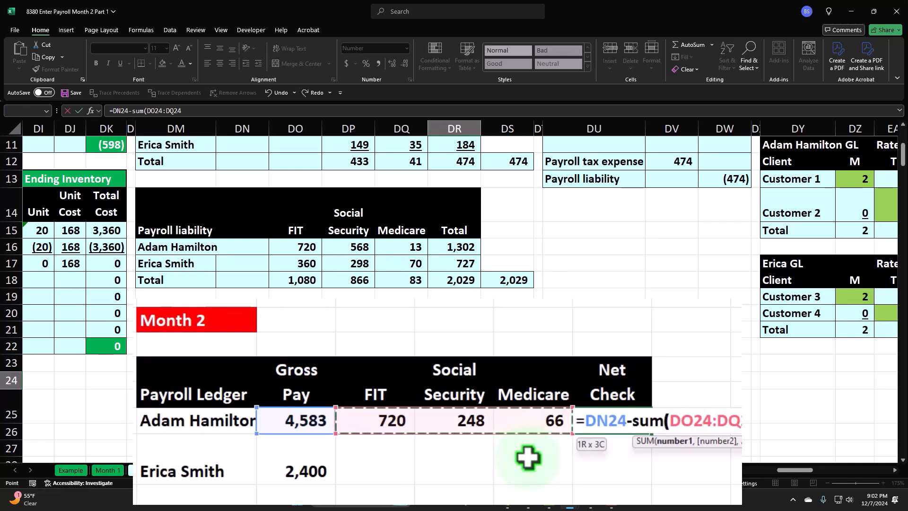
pyautogui.press('Return')
# Review the first employee's Month 2 ledger row cell by cell, from gross pay through the withholdings to the net check
pyautogui.press('Up')
pyautogui.press('Left')
pyautogui.press('Left')
pyautogui.press('Left')
pyautogui.press('Left')
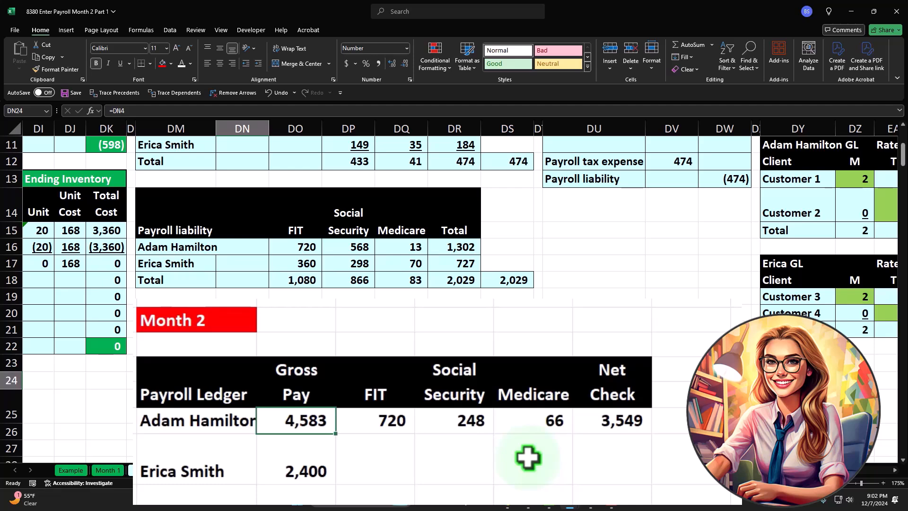
pyautogui.press('Right')
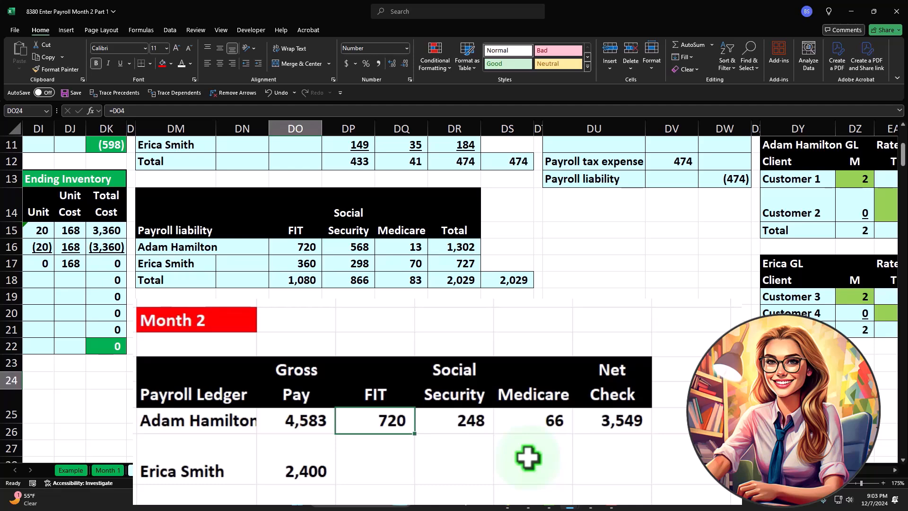
pyautogui.press('Right')
pyautogui.press('Right')
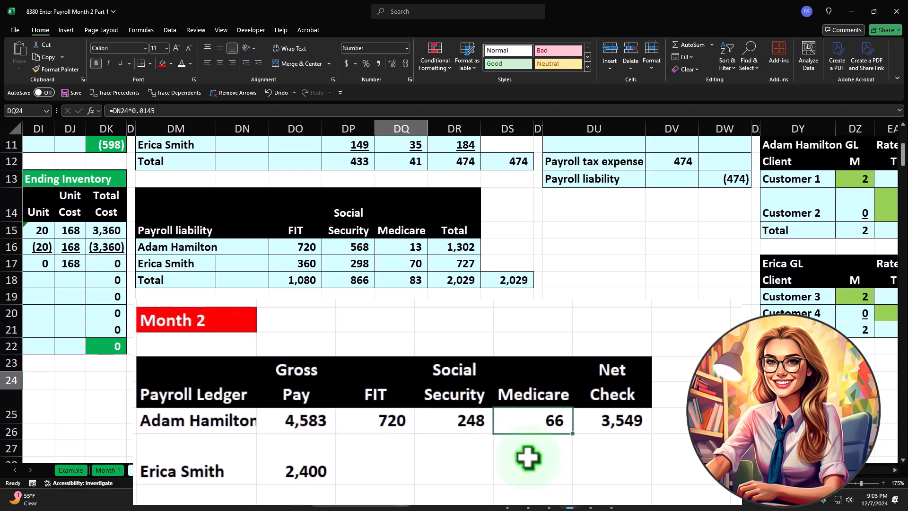
pyautogui.press('Right')
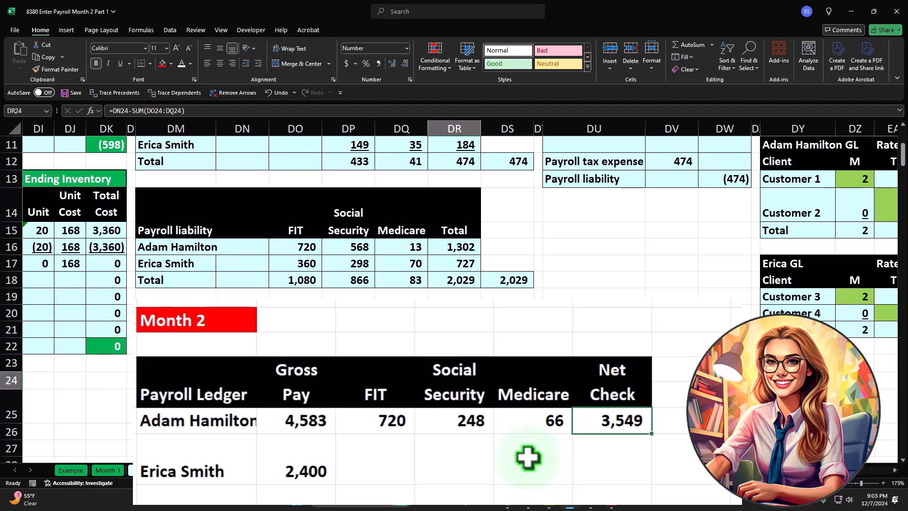
pyautogui.press('Left')
pyautogui.press('Left')
pyautogui.press('Left')
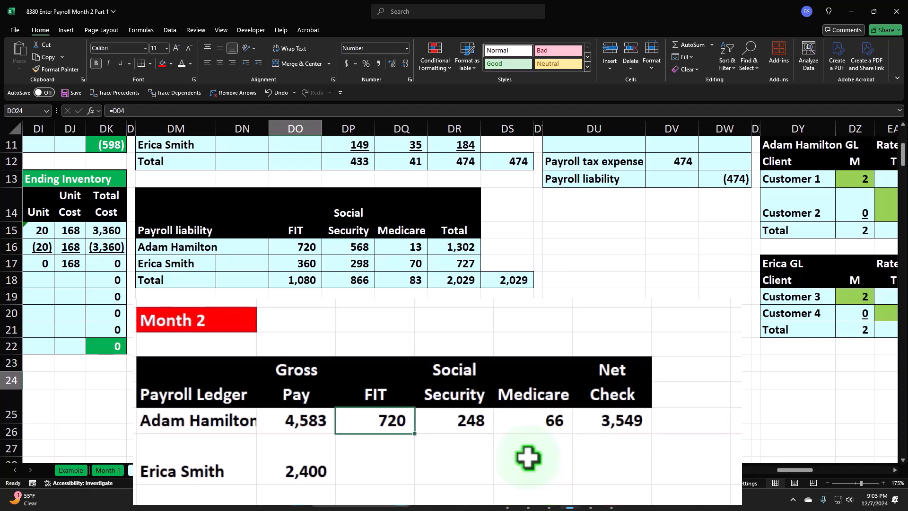
pyautogui.press('Right')
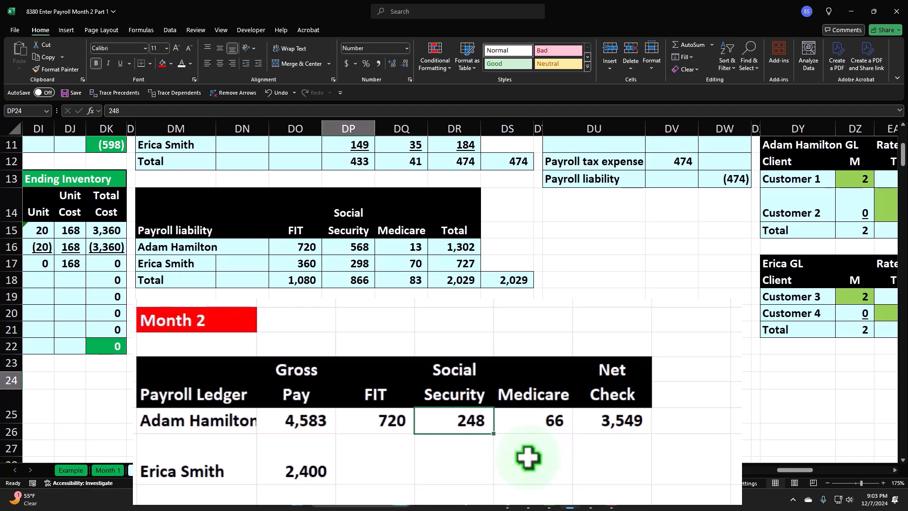
pyautogui.press('Right')
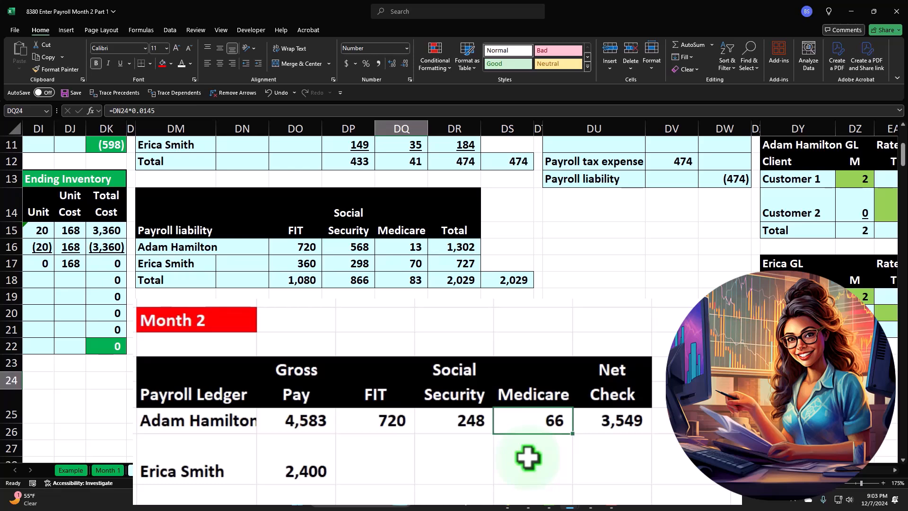
# Link the second employee's Month 2 FIT in DO25 to the prior month's FIT in DO5
pyautogui.press('Down')
pyautogui.press('Left')
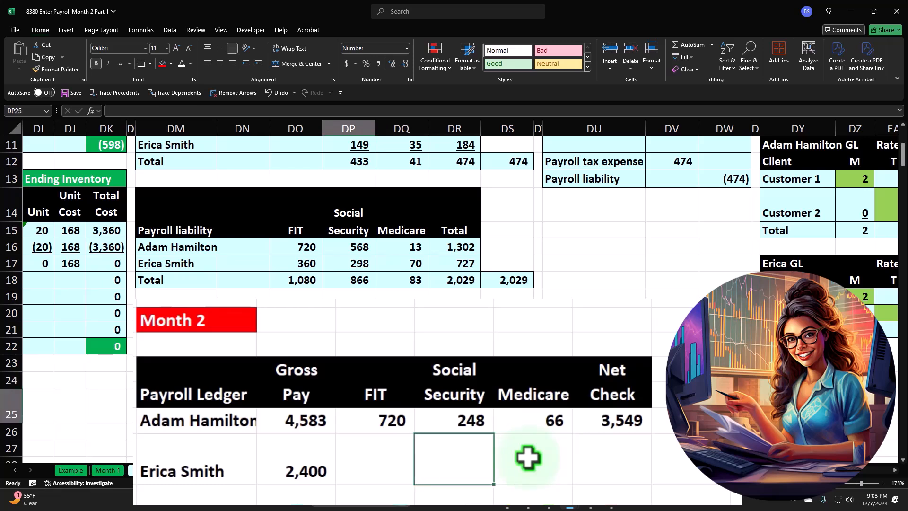
pyautogui.press('Left')
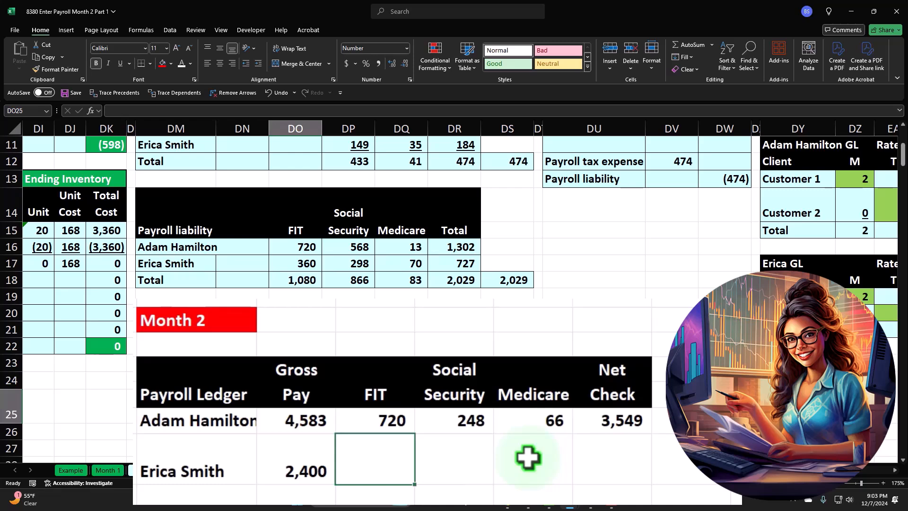
pyautogui.write('=')
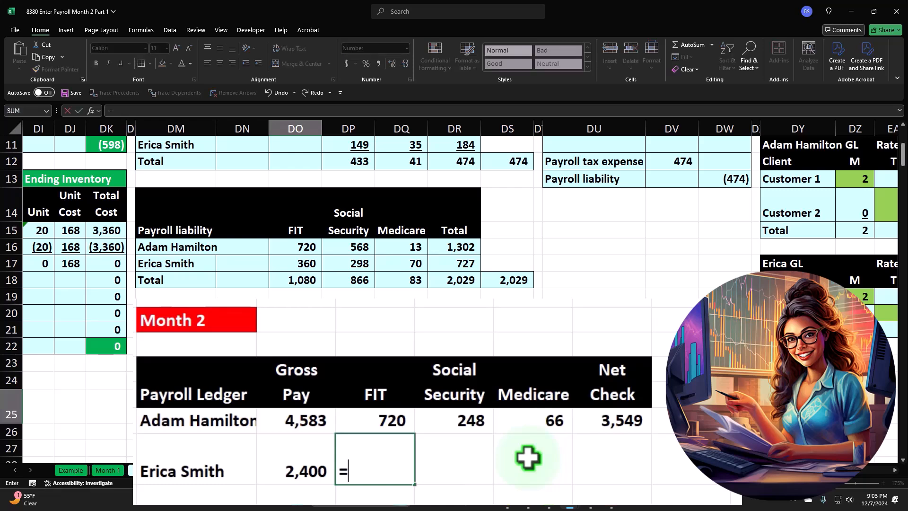
pyautogui.press('Left')
pyautogui.write('*')
pyautogui.press('BackSpace')
pyautogui.press('BackSpace')
pyautogui.press('BackSpace')
pyautogui.press('BackSpace')
pyautogui.press('BackSpace')
pyautogui.scroll(3, 495, 361)
pyautogui.click(304, 241)
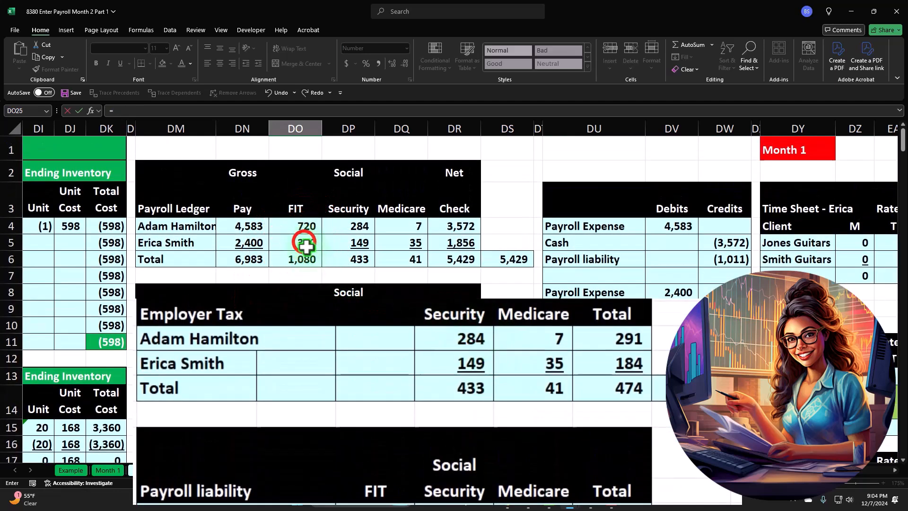
pyautogui.press('Return')
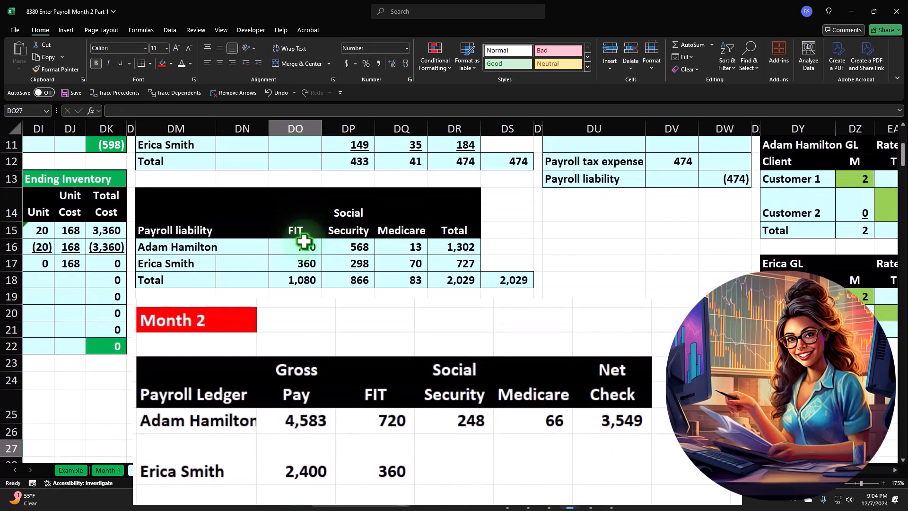
# Calculate the second employee's Social Security in DP25 as the gross pay in DN25 times .062
pyautogui.press('Up')
pyautogui.press('Right')
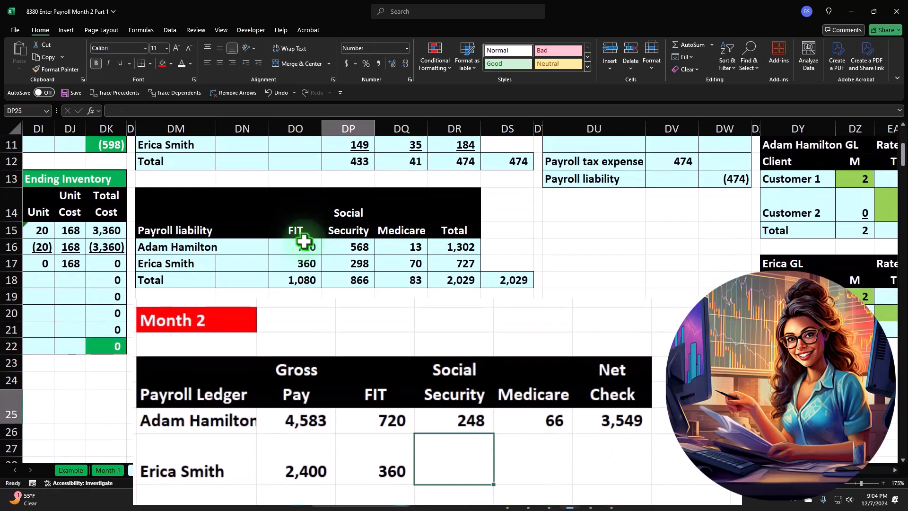
pyautogui.write('=')
pyautogui.press('Left')
pyautogui.press('Left')
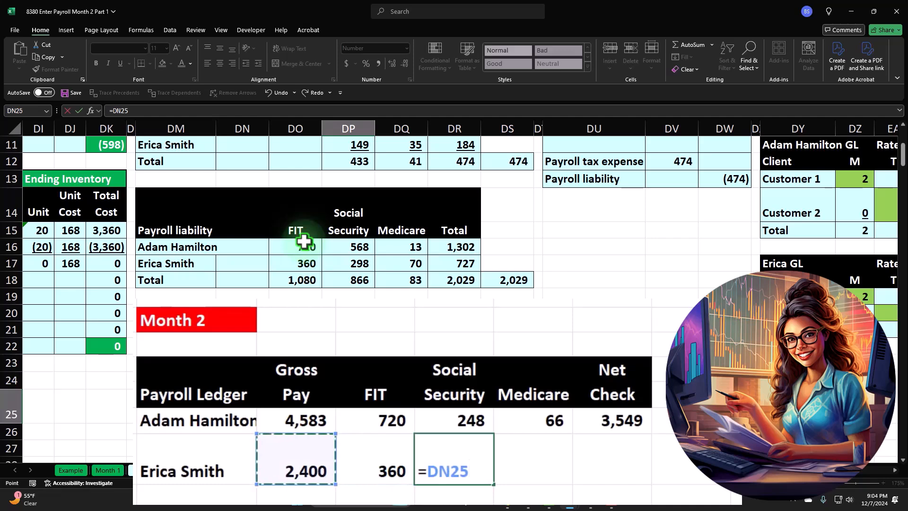
pyautogui.write('*.062')
pyautogui.press('Right')
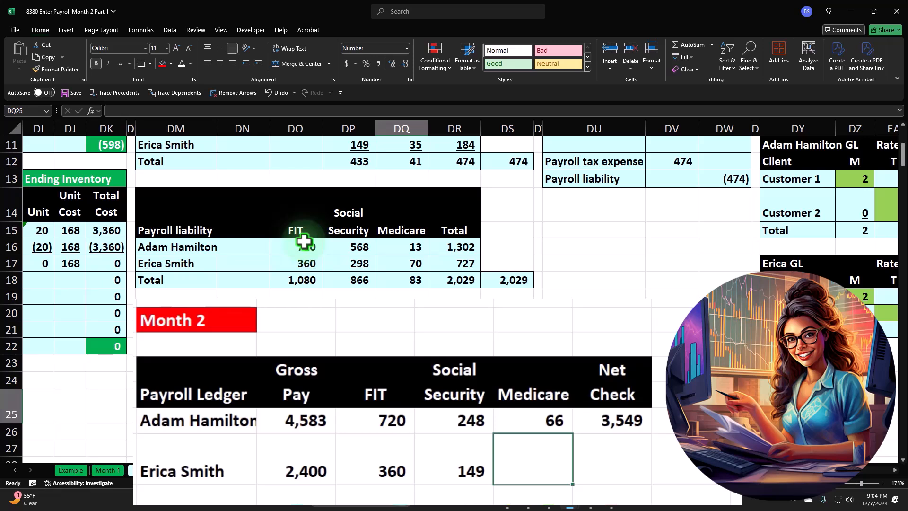
# Calculate the second employee's Medicare in DQ25 as the gross pay in DN25 times .0145
pyautogui.write('=')
pyautogui.press('Left')
pyautogui.press('Left')
pyautogui.press('Left')
pyautogui.write('*')
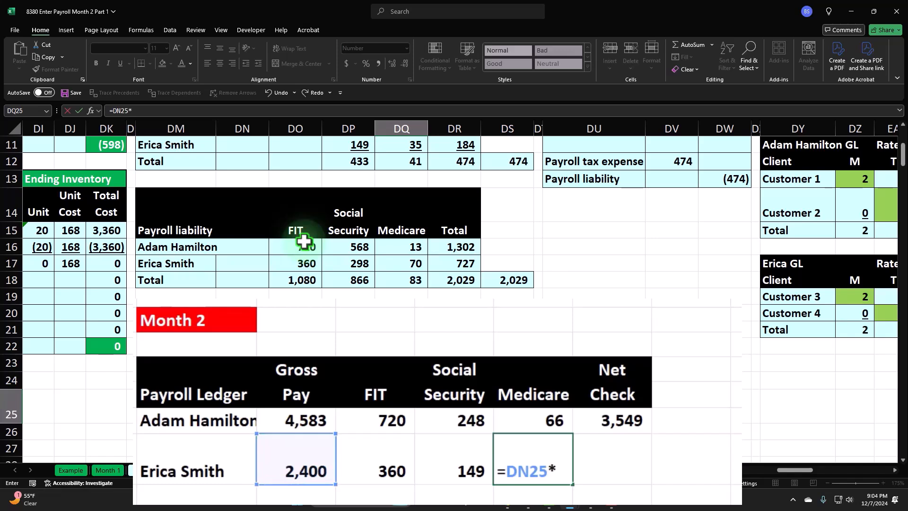
pyautogui.write('.0145')
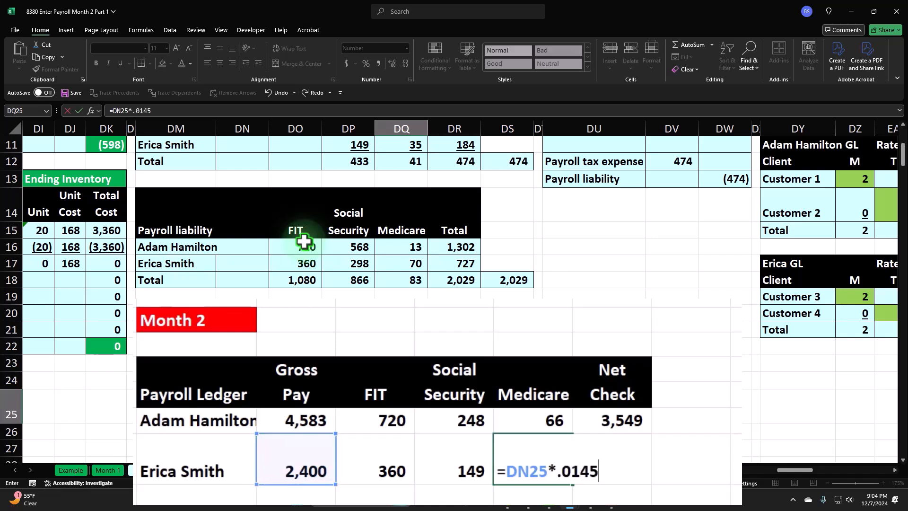
pyautogui.press('Return')
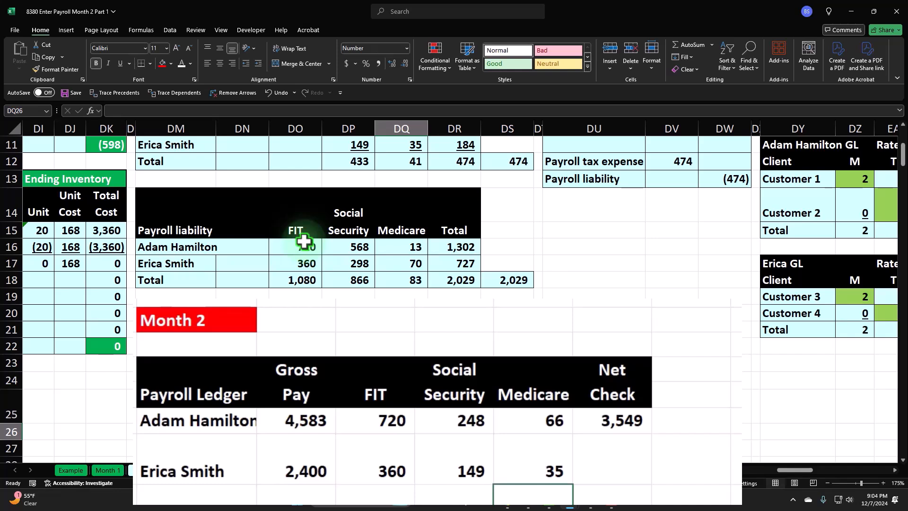
# Calculate the second employee's net check in DR25 as the gross pay in DN25 minus the SUM of the withholdings in DO25:DQ25
pyautogui.press('Up')
pyautogui.press('Right')
pyautogui.write('=')
pyautogui.press('Left')
pyautogui.press('Left')
pyautogui.press('Left')
pyautogui.press('Left')
pyautogui.write('-sum(')
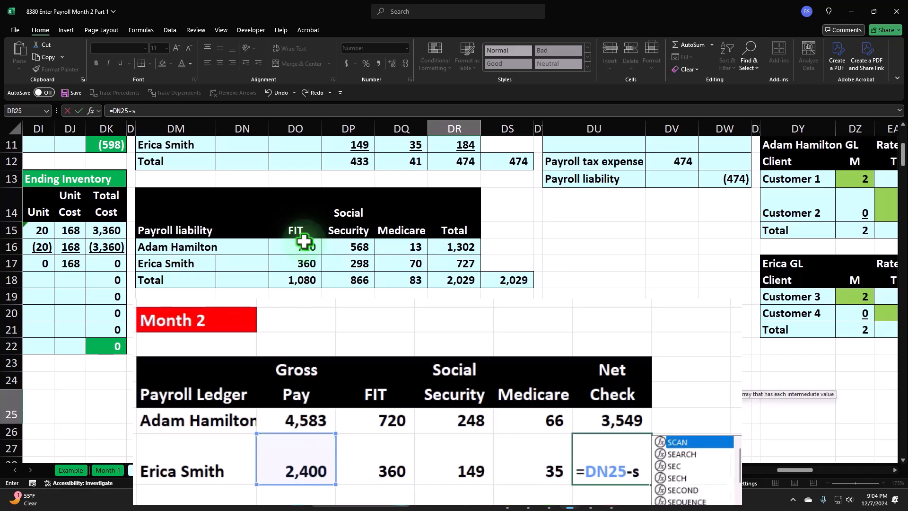
pyautogui.press('Left')
pyautogui.press('Left')
pyautogui.press('Left')
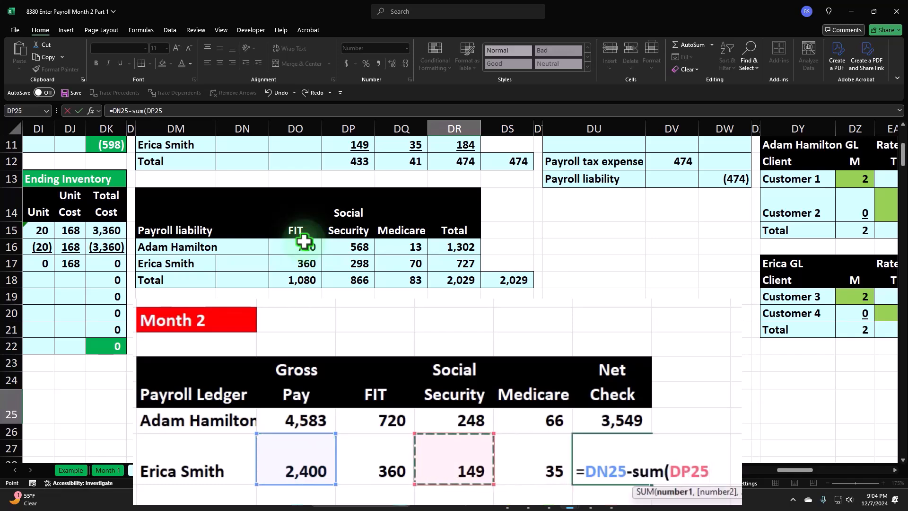
pyautogui.hotkey('shift', 'Right')
pyautogui.hotkey('shift', 'Right')
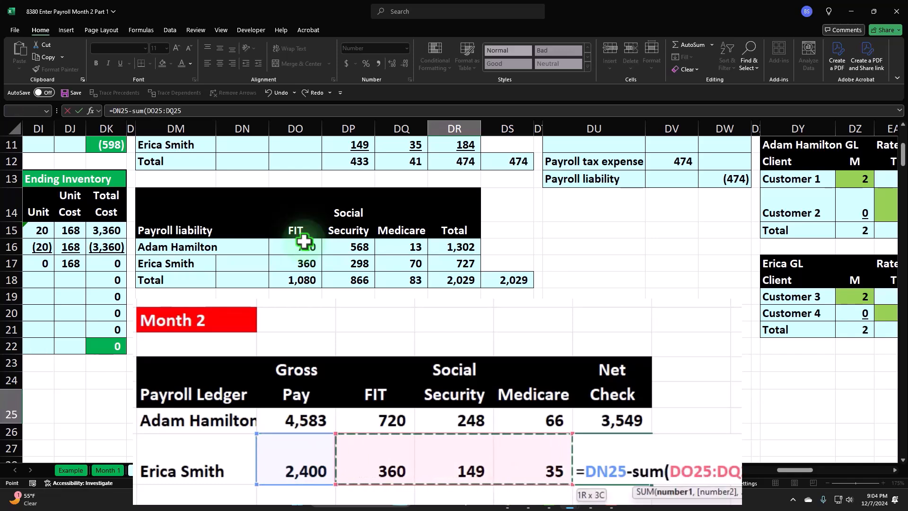
pyautogui.write(')')
pyautogui.press('Return')
pyautogui.press('Up')
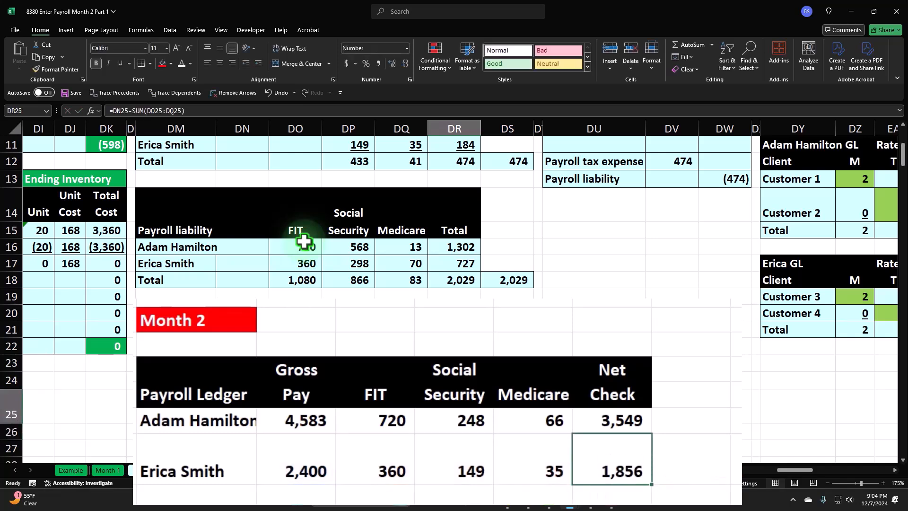
# Review the second employee's Month 2 ledger row from gross pay through net check
pyautogui.press('Left')
pyautogui.press('Left')
pyautogui.press('Left')
pyautogui.press('Left')
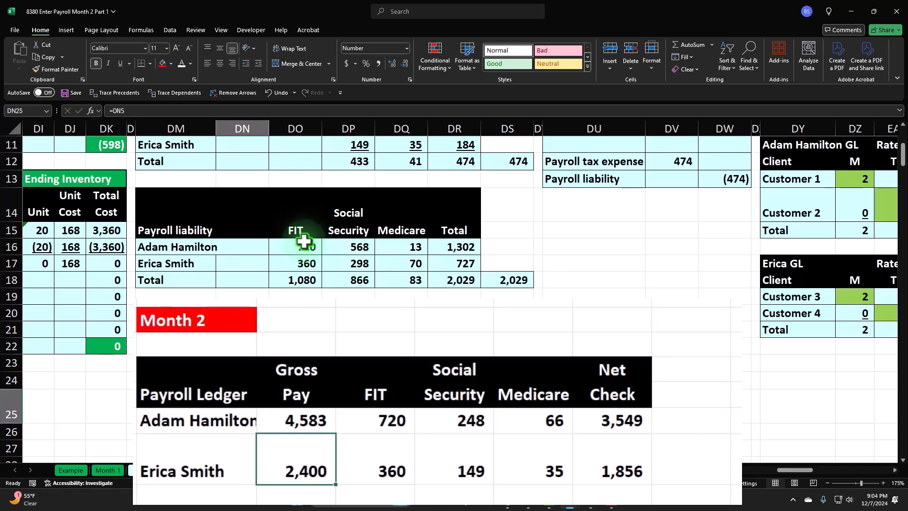
pyautogui.press('Right')
pyautogui.press('Right')
pyautogui.press('Right')
pyautogui.press('Right')
pyautogui.press('Right')
pyautogui.press('Left')
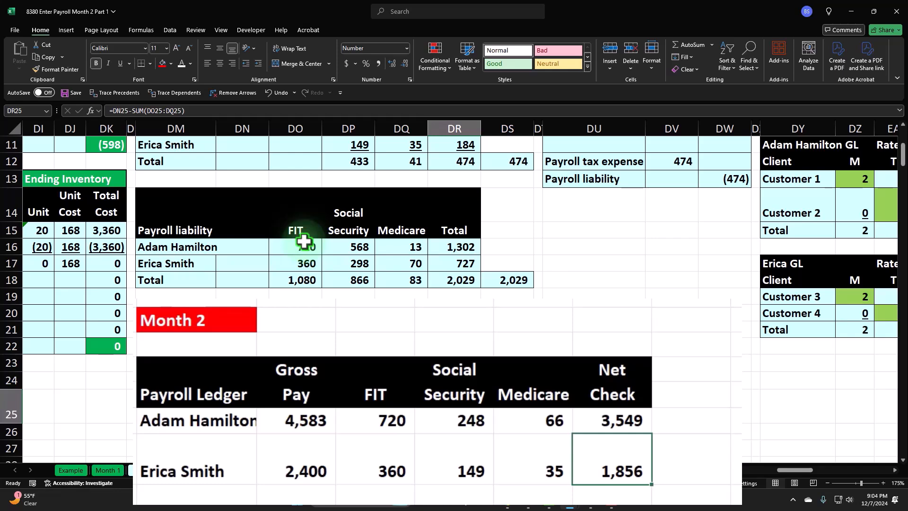
# Label the row beneath the second employee as Total in DM26
pyautogui.press('Down')
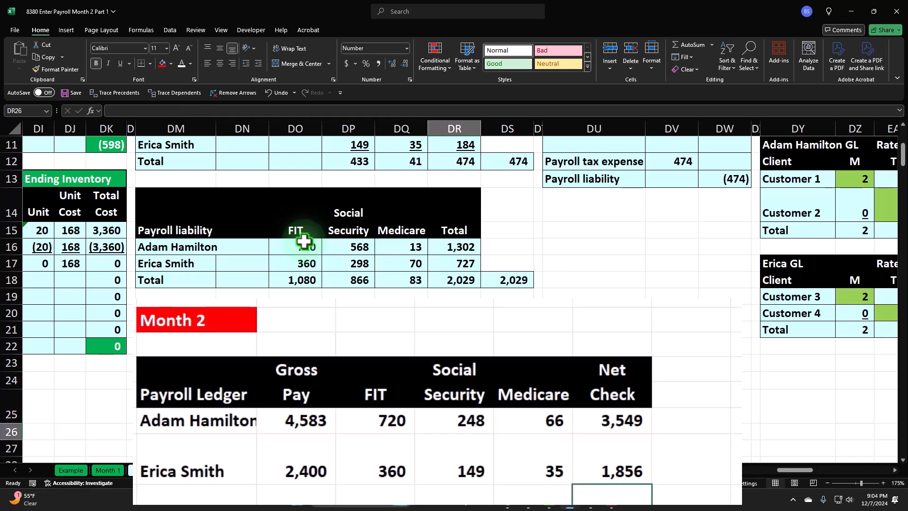
pyautogui.press('Left')
pyautogui.press('Left')
pyautogui.press('Left')
pyautogui.press('Left')
pyautogui.press('Left')
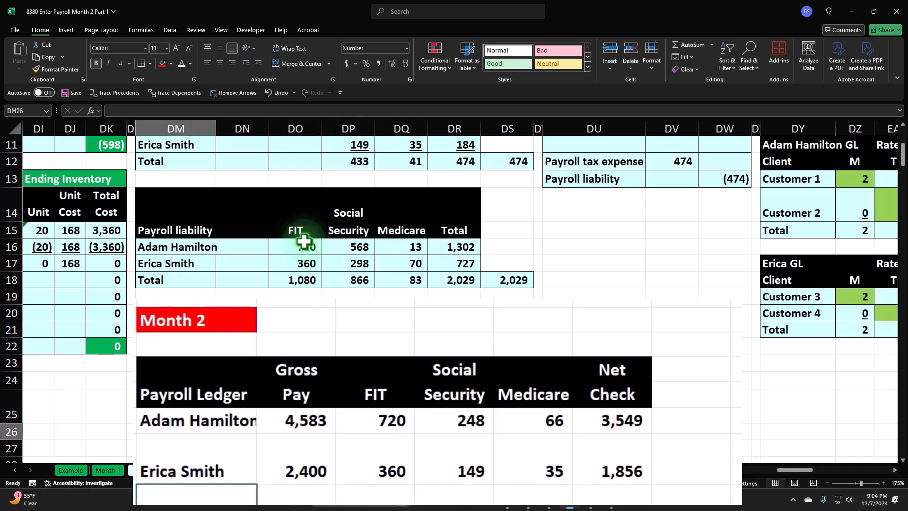
pyautogui.write('Total')
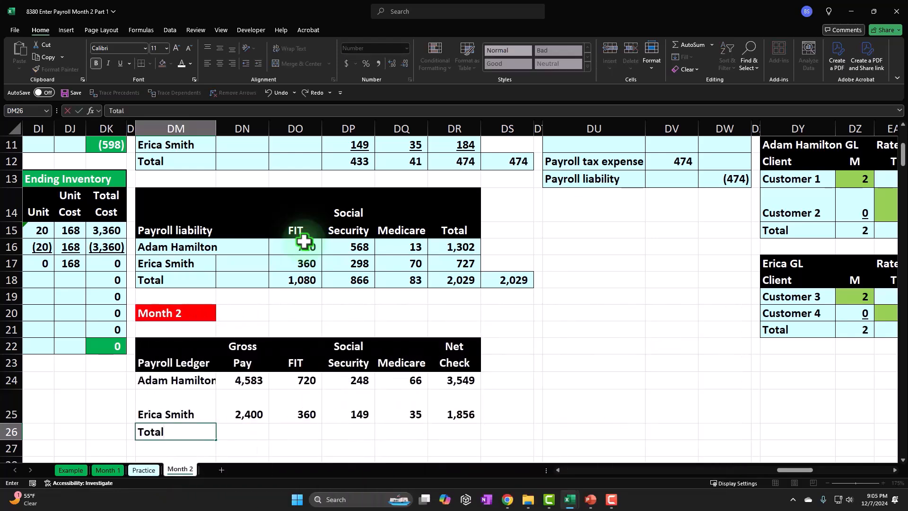
pyautogui.press('Tab')
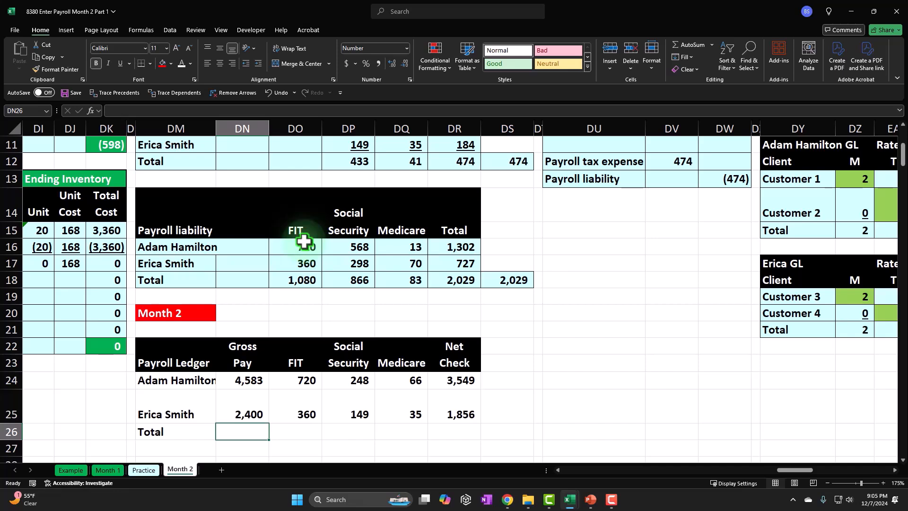
# Total the Month 2 gross pay in DN26 with a SUM of DN24:DN25
pyautogui.click(527, 312)
pyautogui.scroll(-1, 531, 329)
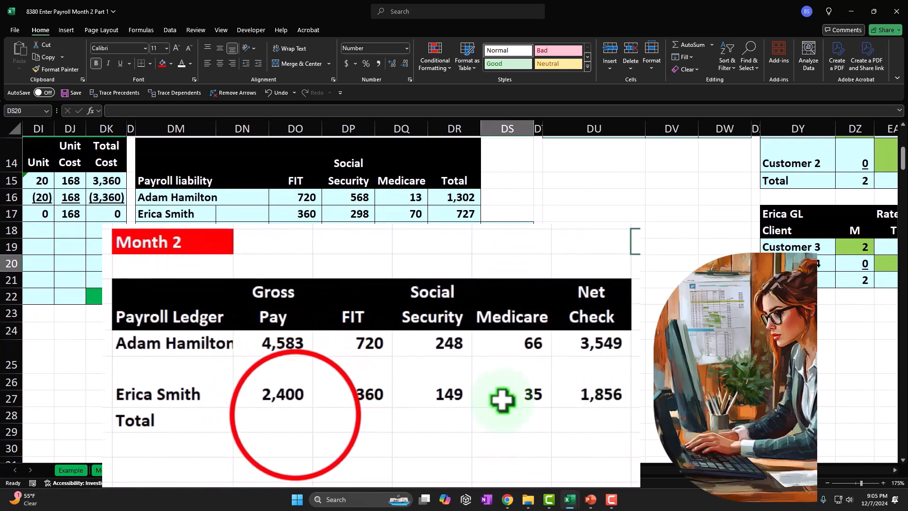
pyautogui.click(243, 382)
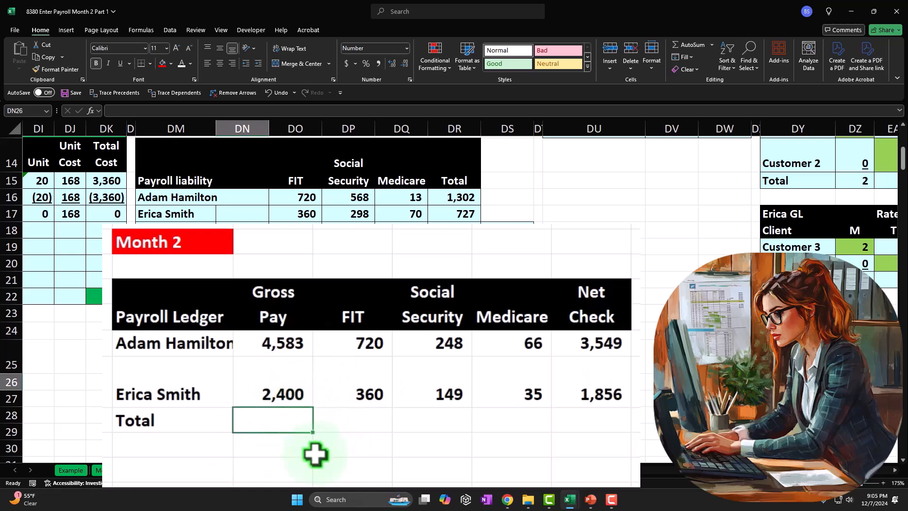
pyautogui.write('=sum(')
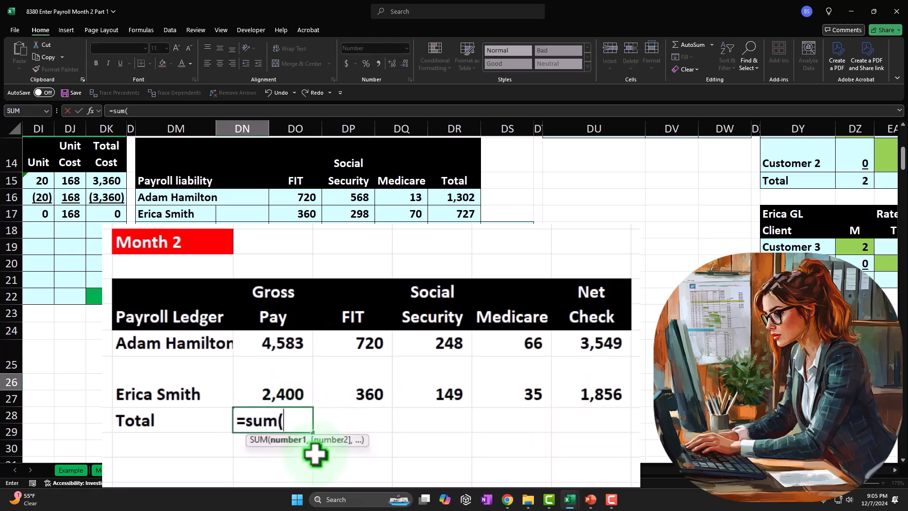
pyautogui.press('Up')
pyautogui.hotkey('shift', 'Up')
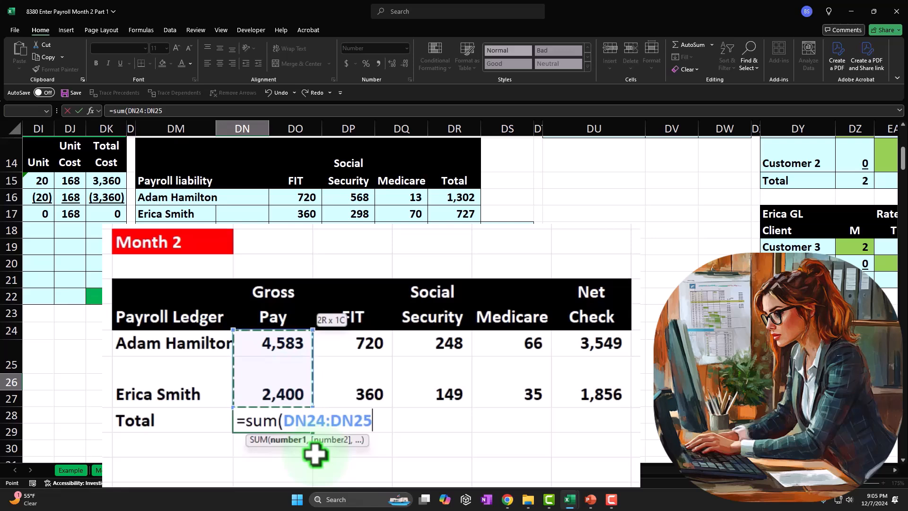
pyautogui.press('Return')
pyautogui.press('Up')
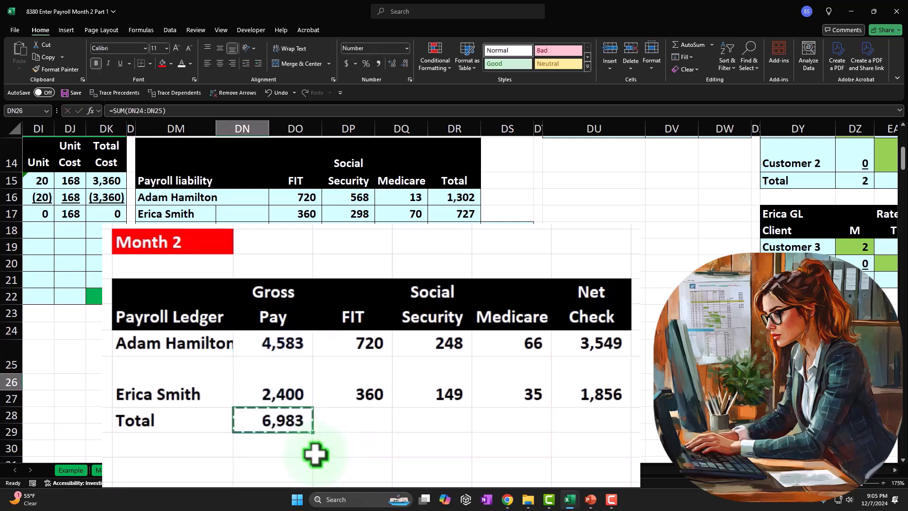
# Copy the gross pay total formula across to the FIT, Social Security, Medicare and Net Check columns in DO26:DR26
pyautogui.hotkey('ctrl', 'c')
pyautogui.press('Right')
pyautogui.hotkey('shift', 'Right')
pyautogui.hotkey('shift', 'Right')
pyautogui.hotkey('shift', 'Right')
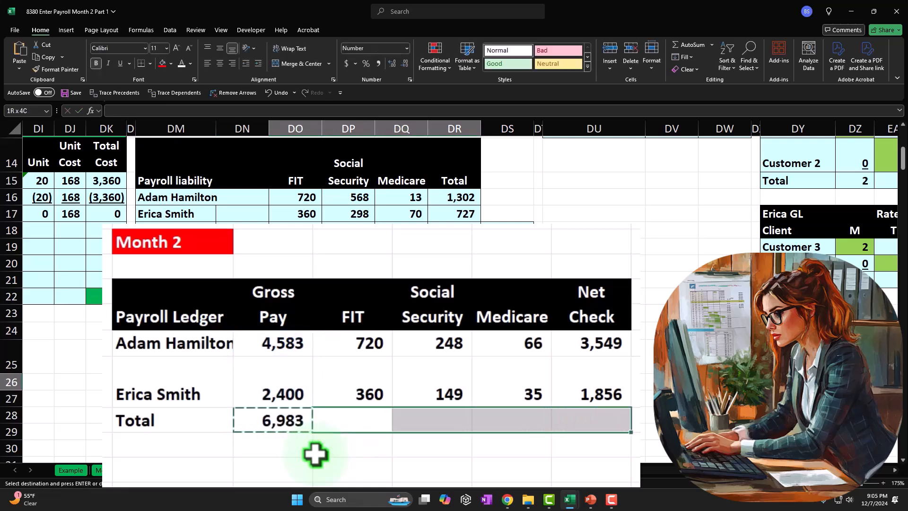
pyautogui.hotkey('ctrl', 'v')
pyautogui.press('Down')
pyautogui.press('Right')
pyautogui.press('Right')
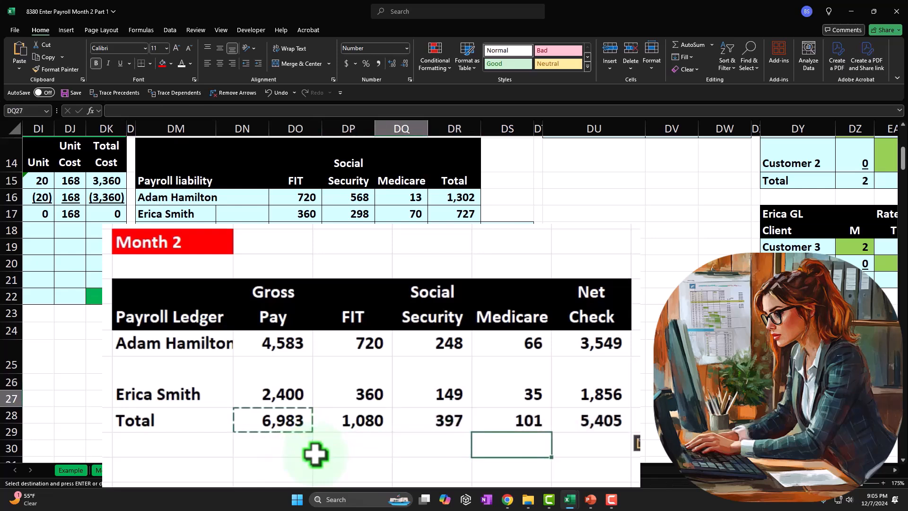
pyautogui.press('Right')
pyautogui.press('Right')
pyautogui.press('Up')
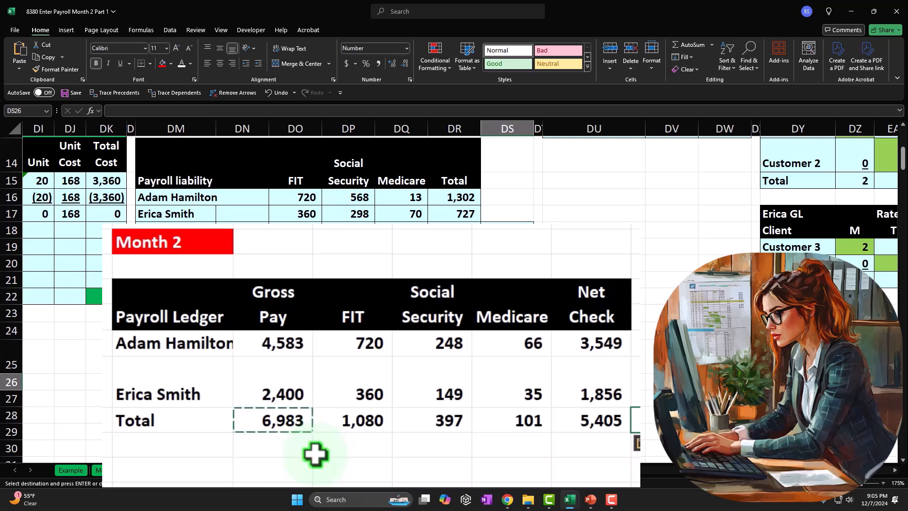
# Examine the formula behind the total net check in DR26 of the Month 2 ledger
pyautogui.click(452, 230)
pyautogui.hotkey('alt', '=')
pyautogui.press('Return')
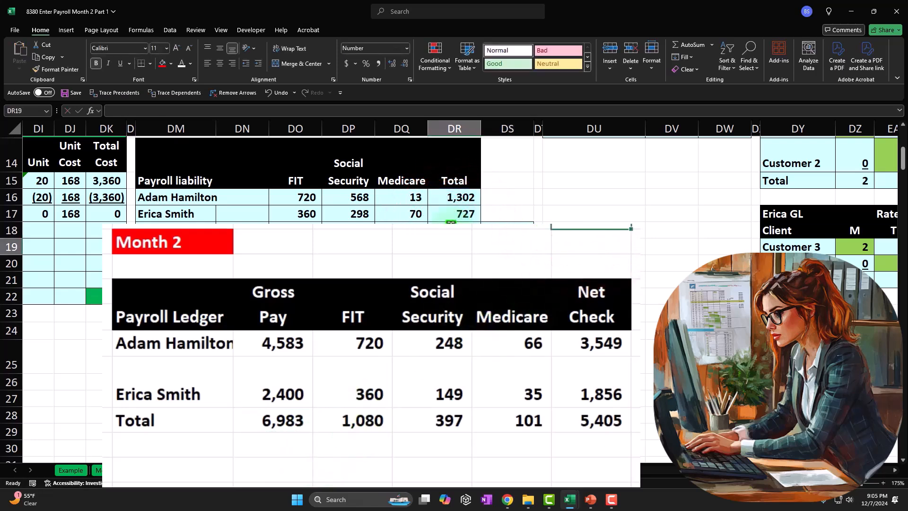
pyautogui.press('Down')
pyautogui.press('Down')
pyautogui.press('Down')
pyautogui.press('Down')
pyautogui.press('Down')
pyautogui.press('Down')
pyautogui.press('Down')
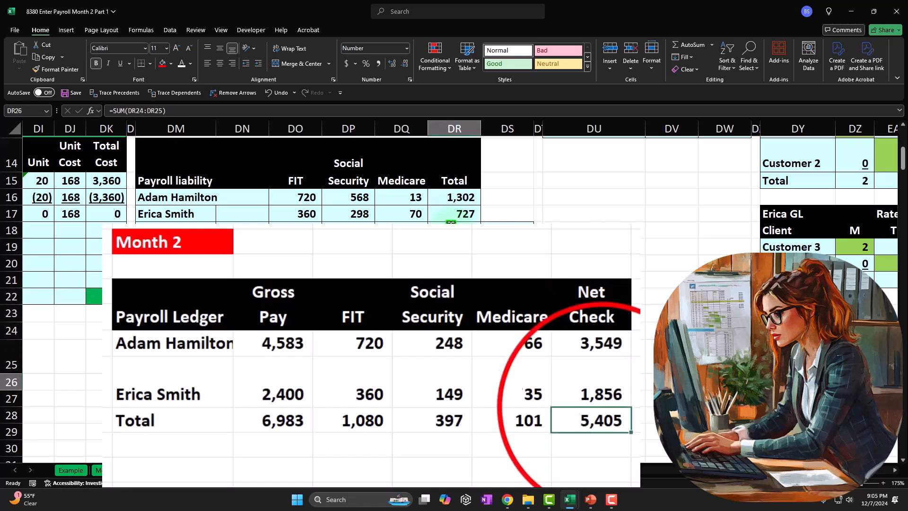
pyautogui.moveTo(597, 406); pyautogui.dragTo(604, 408)
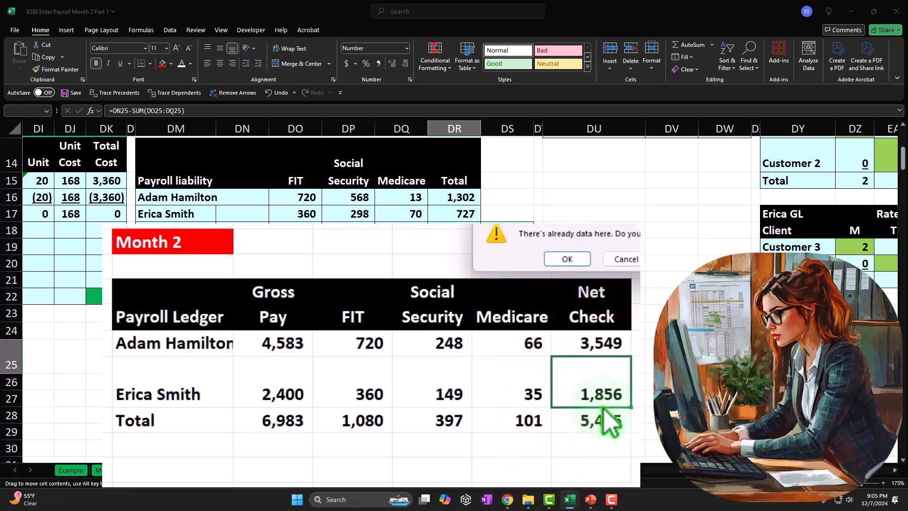
pyautogui.press('Escape')
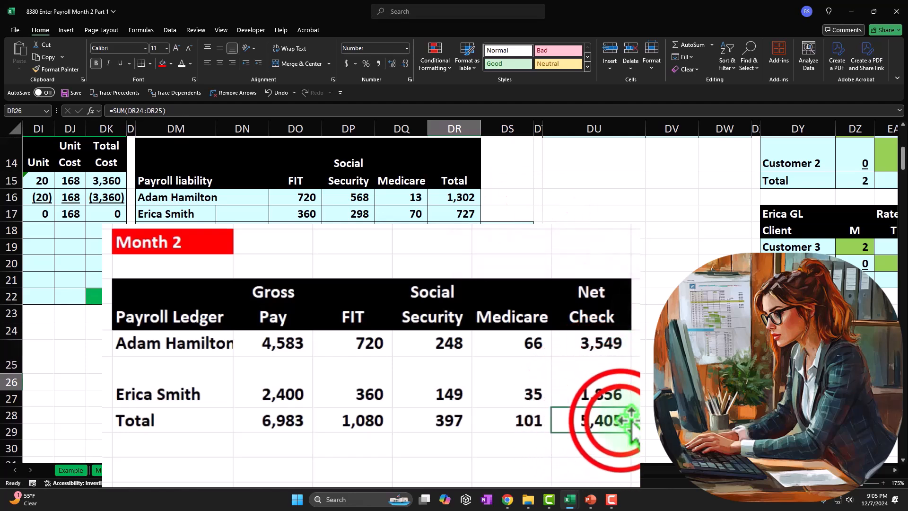
pyautogui.doubleClick(620, 421)
pyautogui.press('Return')
# Add a check figure in DS26 as the total gross pay in DN26 minus the SUM of the withholdings in DO26:DQ26
pyautogui.press('Up')
pyautogui.press('Right')
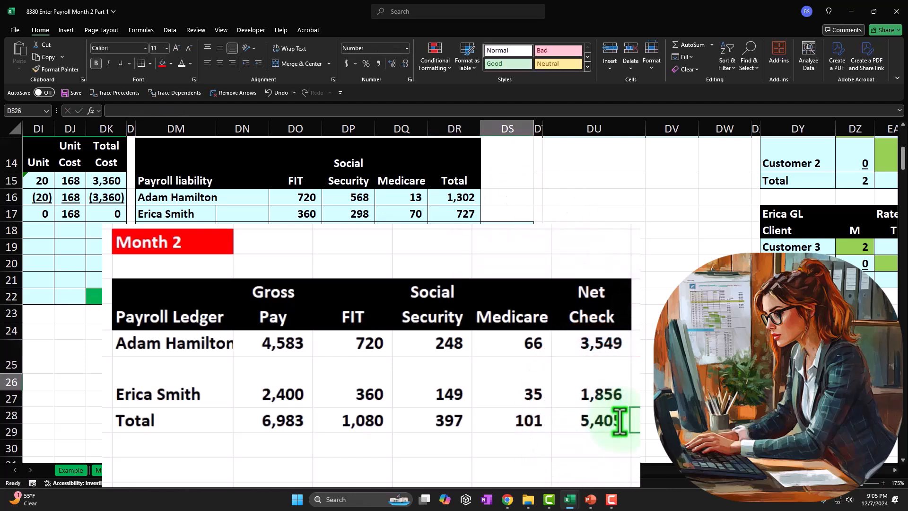
pyautogui.write('=')
pyautogui.press('Left')
pyautogui.press('Left')
pyautogui.press('Left')
pyautogui.press('Left')
pyautogui.press('Left')
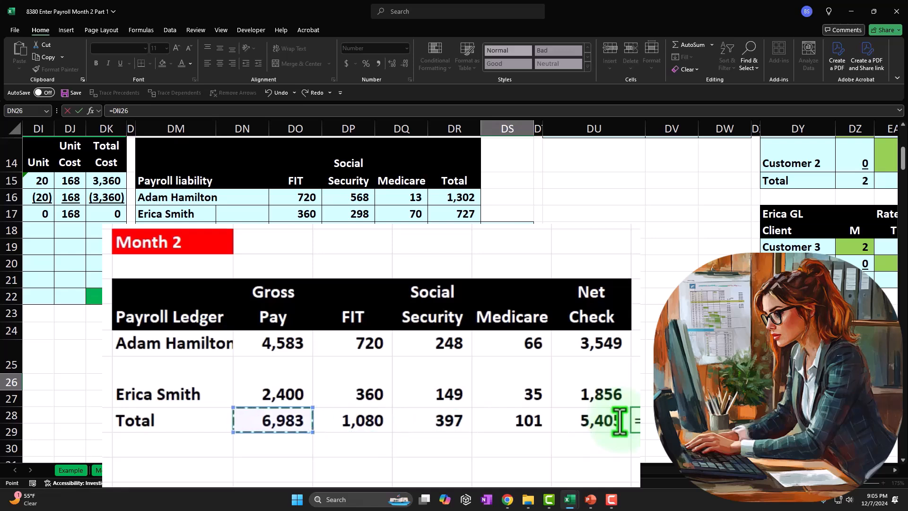
pyautogui.write('-sum(')
pyautogui.press('Left')
pyautogui.press('Left')
pyautogui.press('Left')
pyautogui.press('Left')
pyautogui.hotkey('shift', 'Right')
pyautogui.hotkey('shift', 'Right')
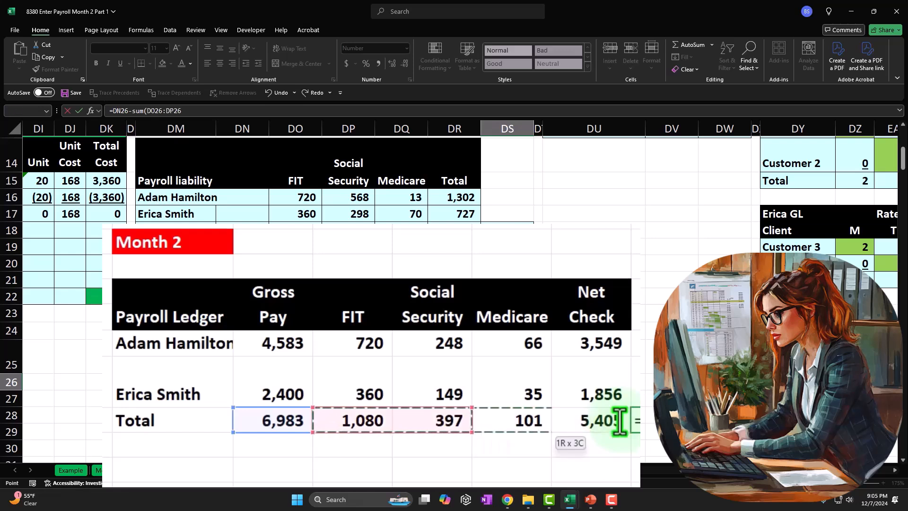
pyautogui.hotkey('ctrl', 'Return')
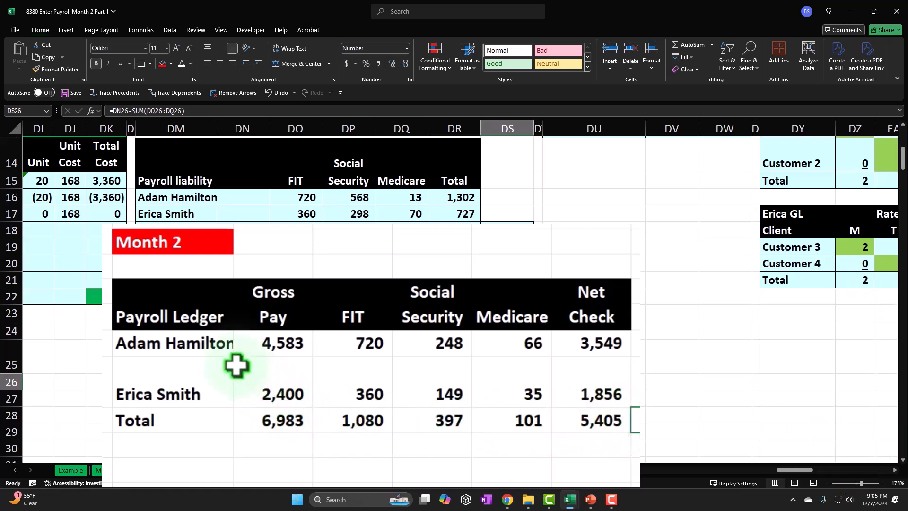
# Examine the Month 2 ledger's employee names, the first employee's gross pay and withholdings, and the totals row
pyautogui.moveTo(206, 345); pyautogui.dragTo(229, 378)
pyautogui.moveTo(223, 347); pyautogui.dragTo(195, 377)
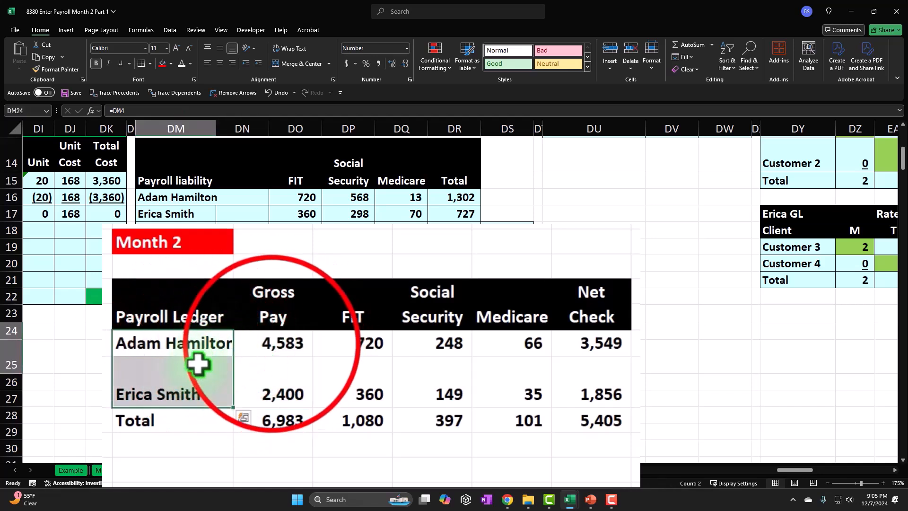
pyautogui.click(270, 341)
pyautogui.moveTo(363, 355); pyautogui.dragTo(533, 348)
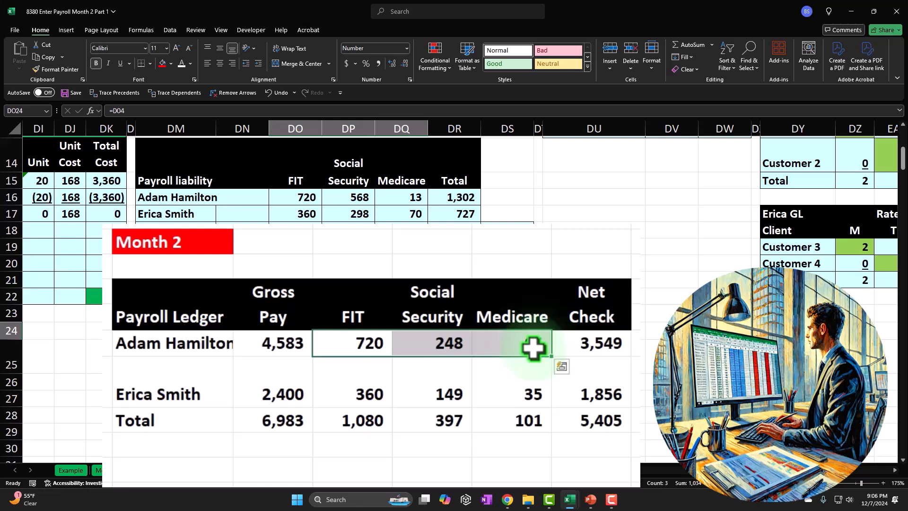
pyautogui.moveTo(289, 419); pyautogui.dragTo(581, 414)
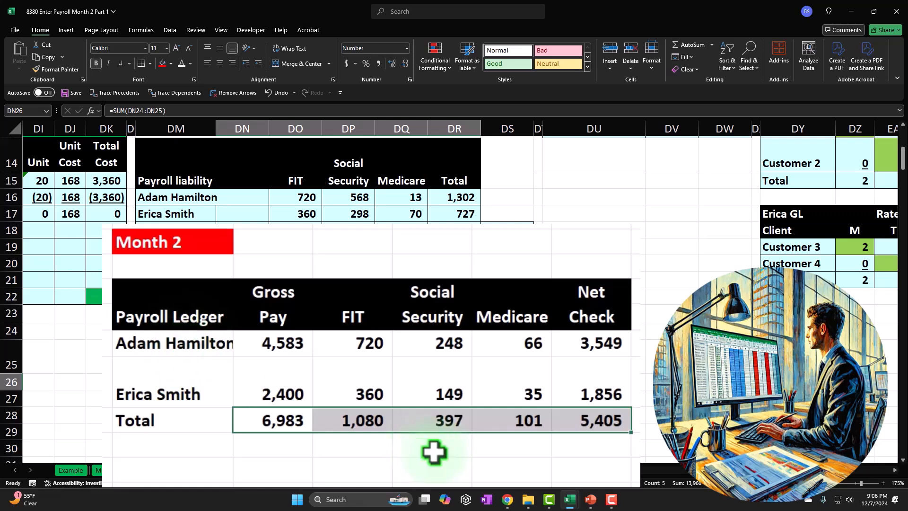
pyautogui.click(577, 421)
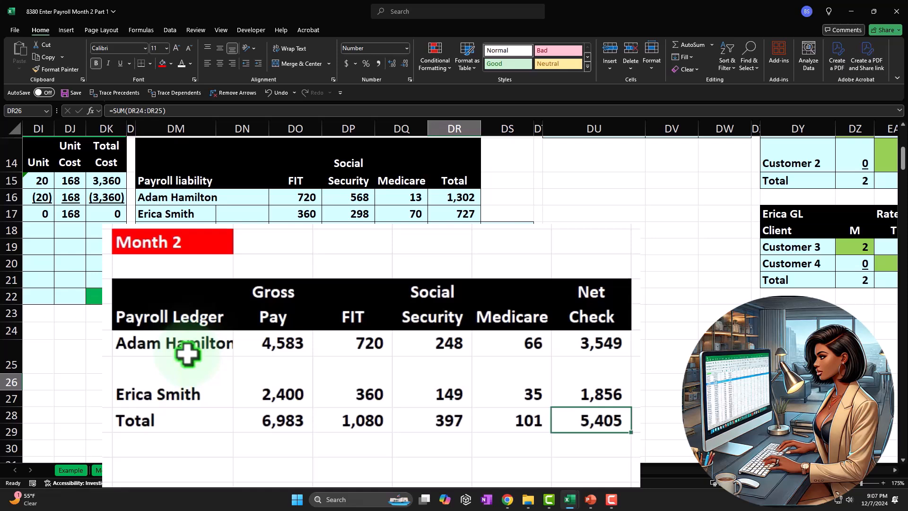
# Apply all borders and the recently used light blue fill to the ledger cells DM24:DR26 and the check figure in DS26
pyautogui.moveTo(185, 353); pyautogui.dragTo(440, 377)
pyautogui.keyDown('ctrl'); pyautogui.click(501, 382); pyautogui.keyUp('ctrl')
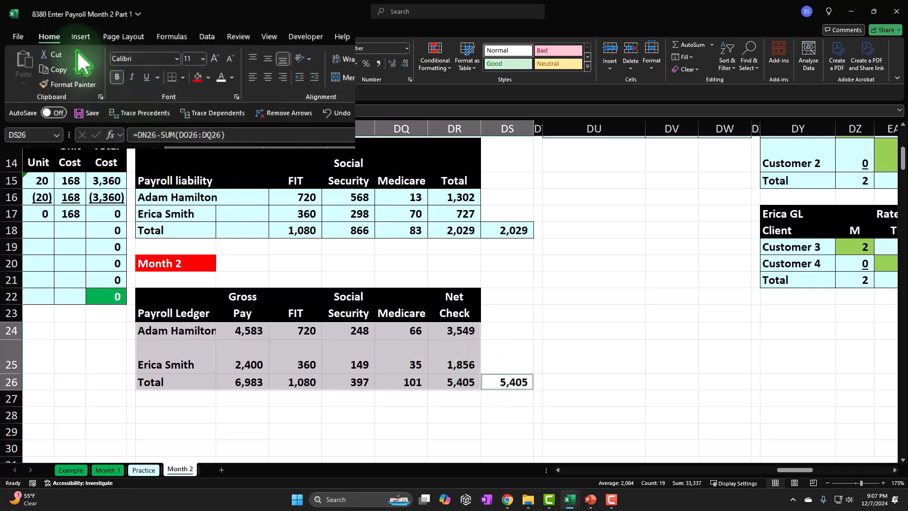
pyautogui.click(146, 63)
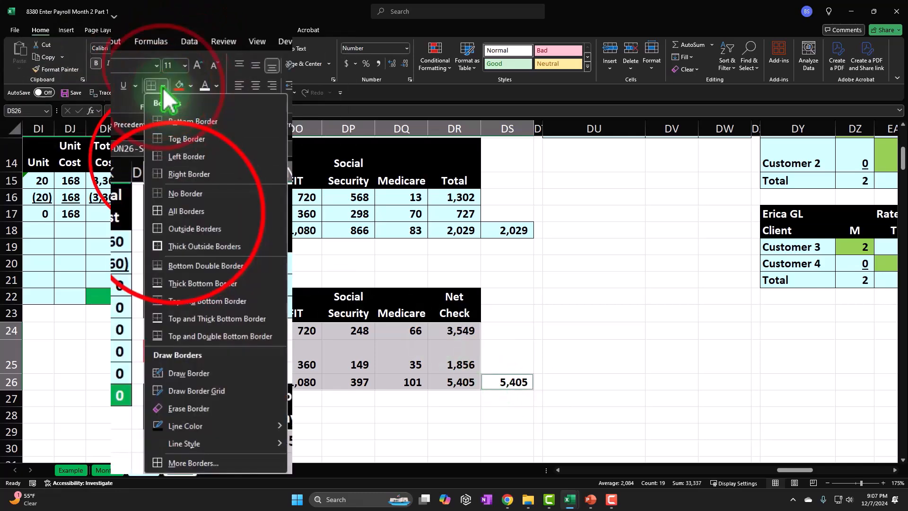
pyautogui.click(174, 214)
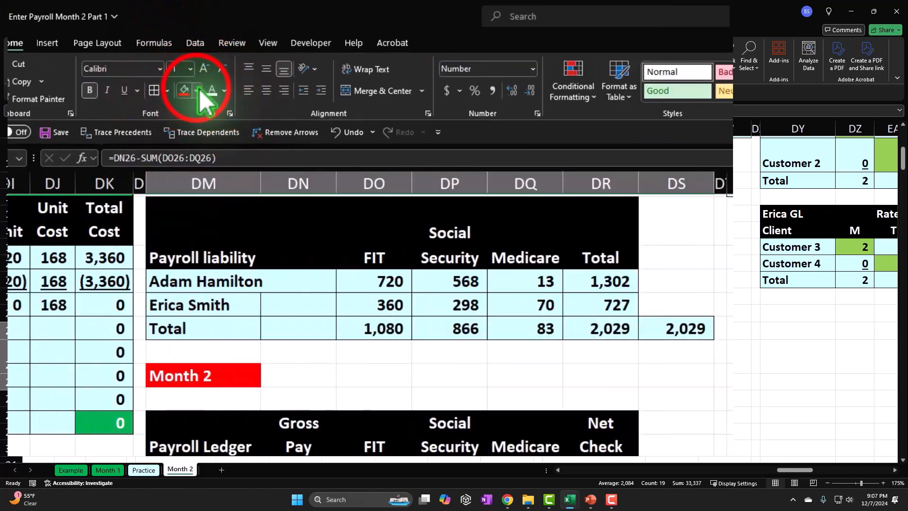
pyautogui.click(197, 90)
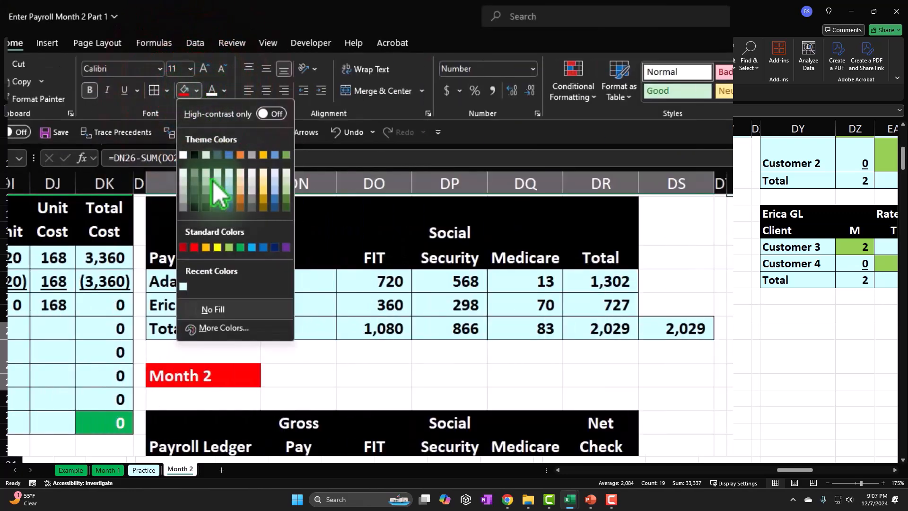
pyautogui.click(185, 283)
# Link DM28, two rows below the Month 2 ledger, to DM8 at the start of the prior month's employer tax table
pyautogui.click(202, 416)
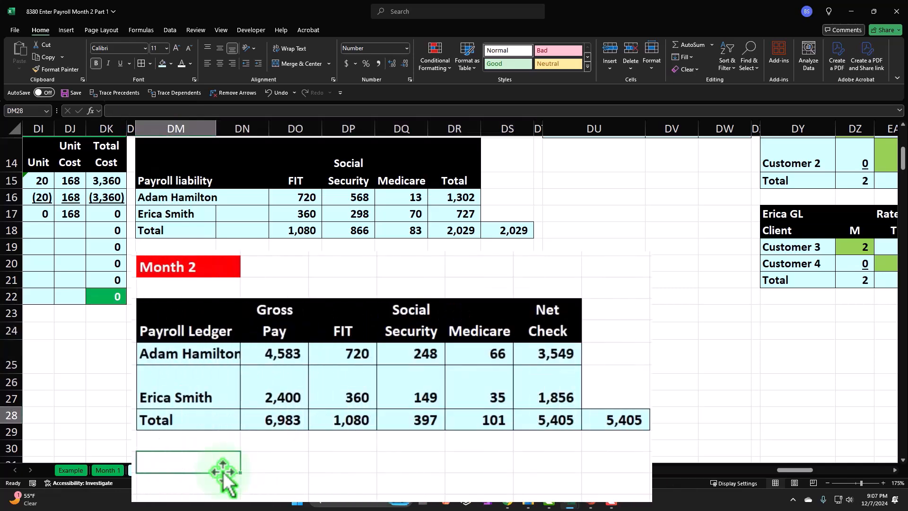
pyautogui.write('=')
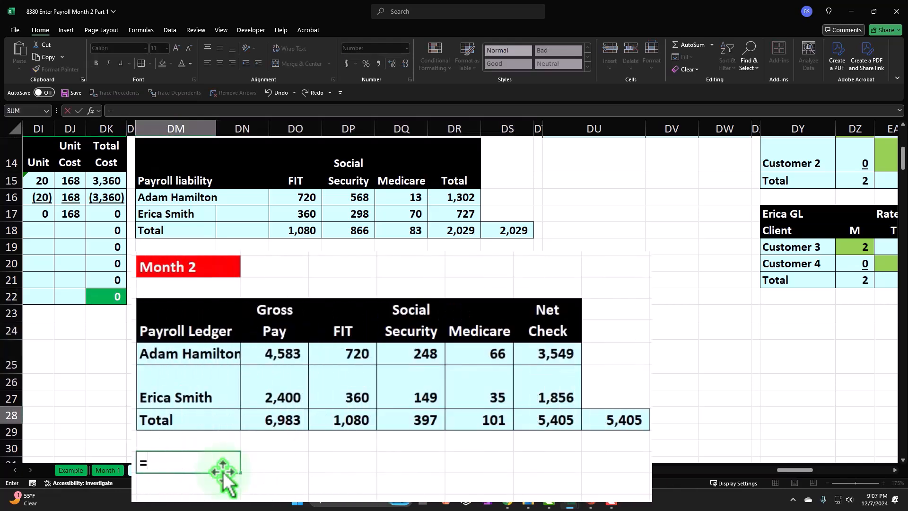
pyautogui.press('Up')
pyautogui.press('Up')
pyautogui.press('Up')
pyautogui.press('Up')
pyautogui.press('Up')
pyautogui.press('Up')
pyautogui.press('Up')
pyautogui.press('Up')
pyautogui.press('Up')
pyautogui.press('Up')
pyautogui.press('Up')
pyautogui.press('Up')
pyautogui.press('Up')
pyautogui.press('Up')
pyautogui.press('Up')
pyautogui.press('Up')
pyautogui.press('Up')
pyautogui.press('Up')
pyautogui.press('Up')
pyautogui.press('Up')
pyautogui.press('Up')
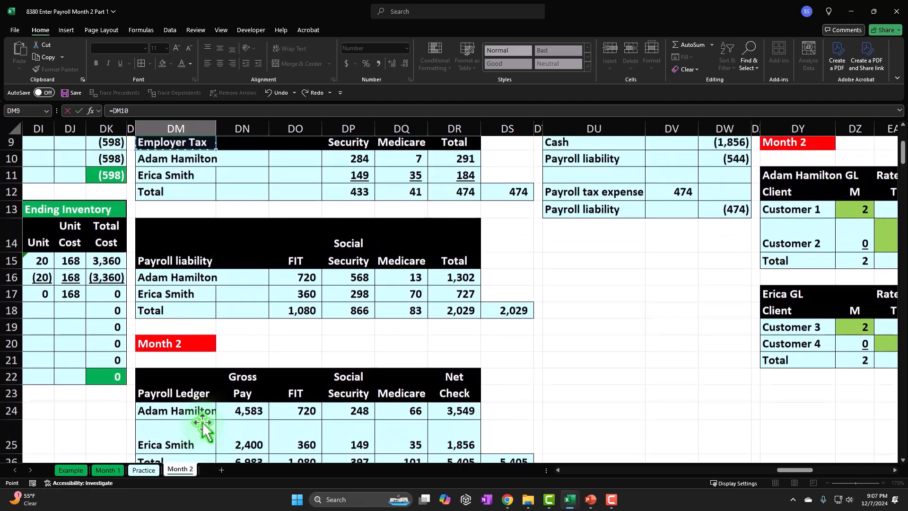
pyautogui.press('Return')
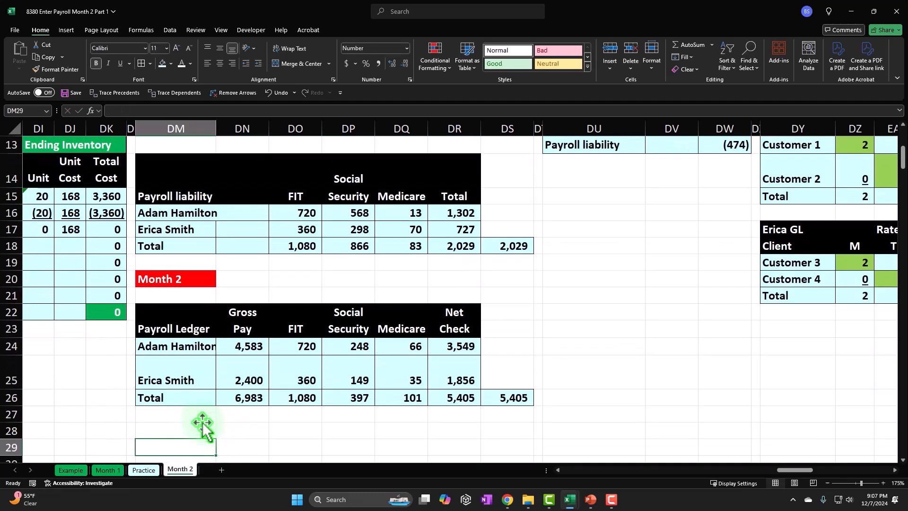
pyautogui.press('Down')
pyautogui.press('Down')
pyautogui.press('Up')
pyautogui.press('Up')
pyautogui.press('Up')
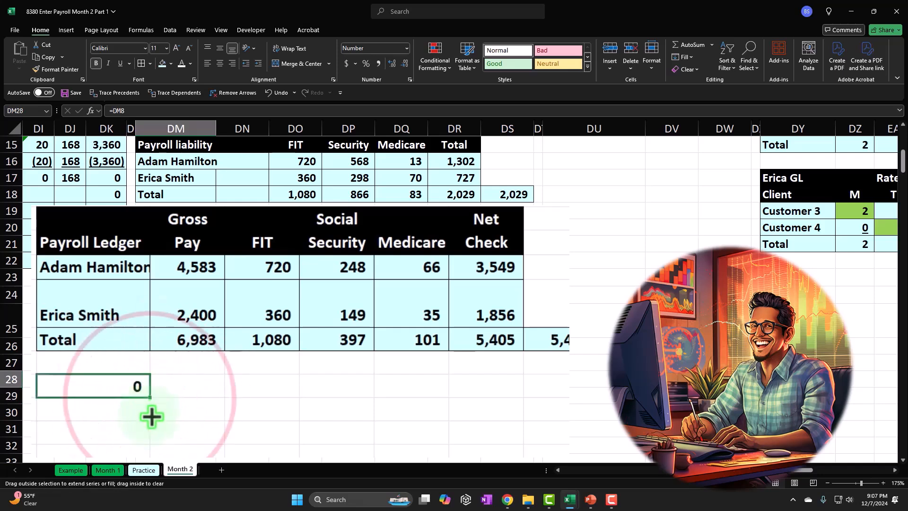
# Fill the DM28 link down to row 29 and across to column DR to bring in the prior employer tax headings
pyautogui.hotkey('shift', 'Down')
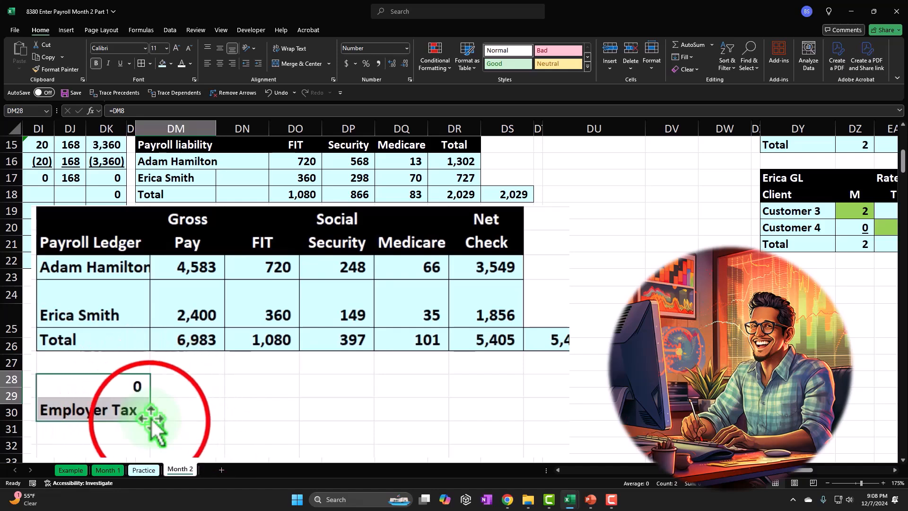
pyautogui.moveTo(152, 421); pyautogui.dragTo(492, 426)
pyautogui.click(485, 431)
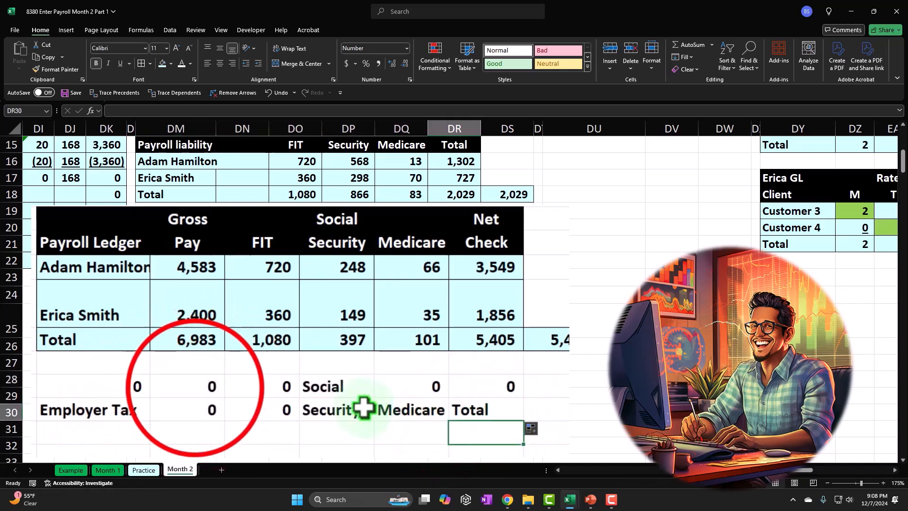
# Clear the zero-value links in DN28:DO29, DM28 and DQ28:DR28, keeping only the employer tax heading text
pyautogui.moveTo(192, 386); pyautogui.dragTo(239, 398)
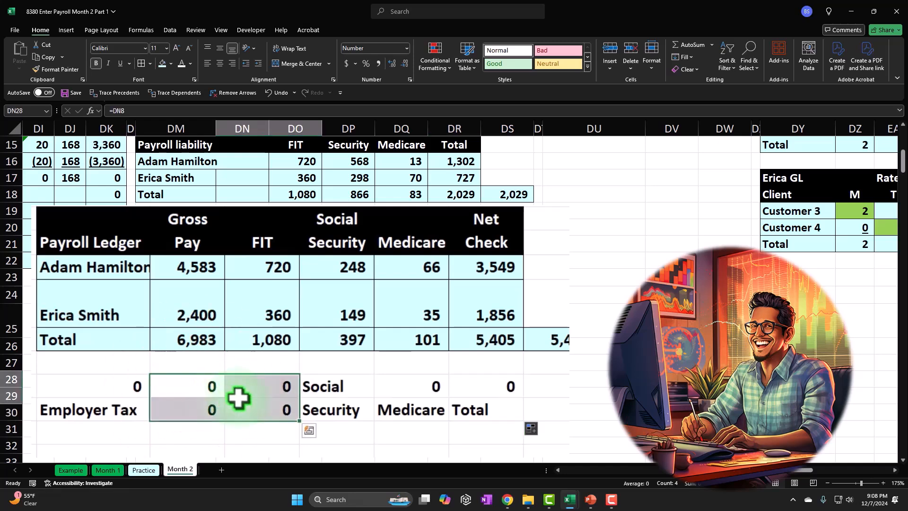
pyautogui.press('Delete')
pyautogui.click(142, 385)
pyautogui.press('Delete')
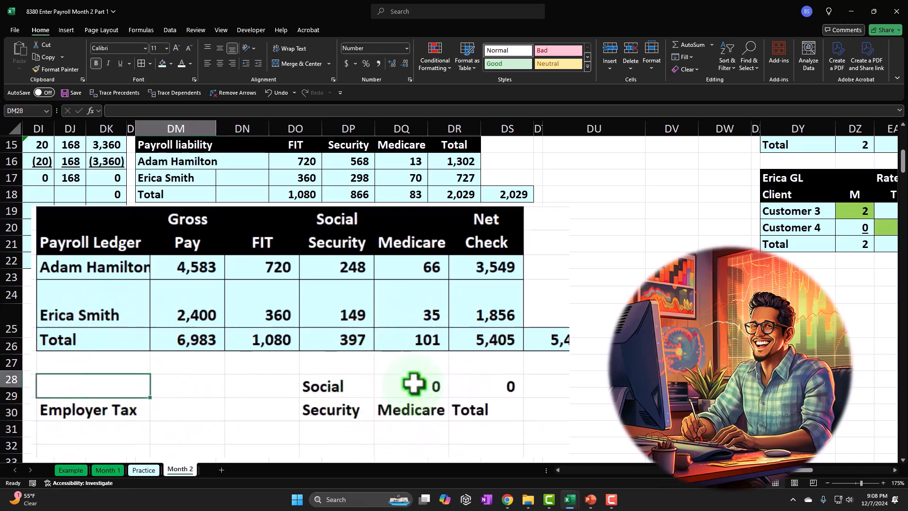
pyautogui.moveTo(414, 384); pyautogui.dragTo(466, 383)
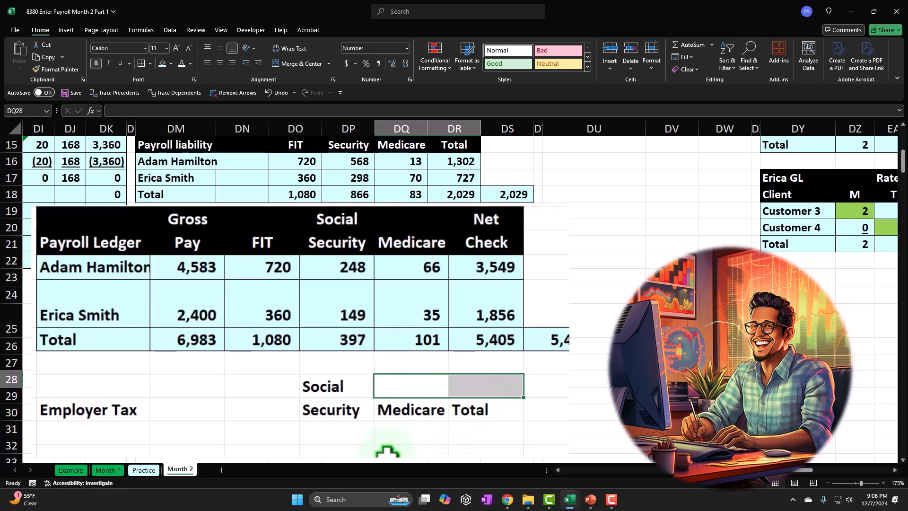
# Copy the header formatting of the prior employer tax table, DM8:DR9, onto the new headings starting at DM28 with Format Painter
pyautogui.scroll(4, 368, 433)
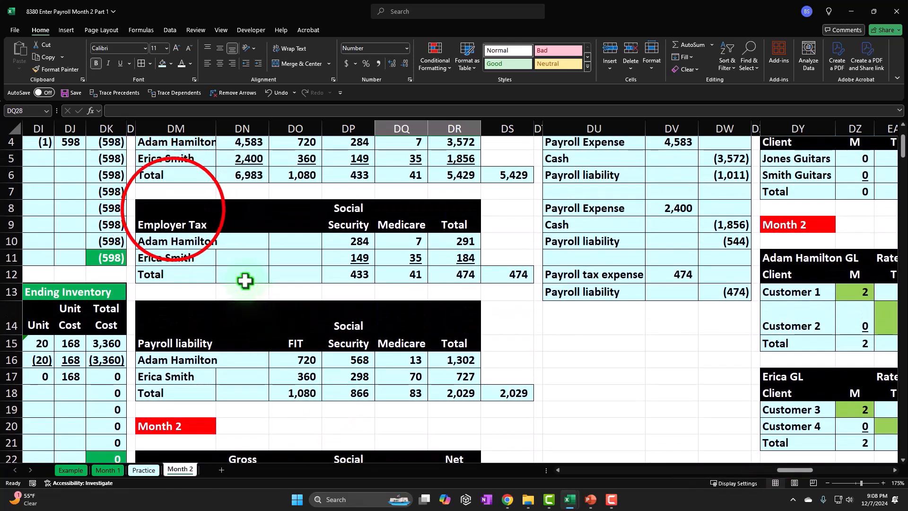
pyautogui.moveTo(172, 209); pyautogui.dragTo(441, 229)
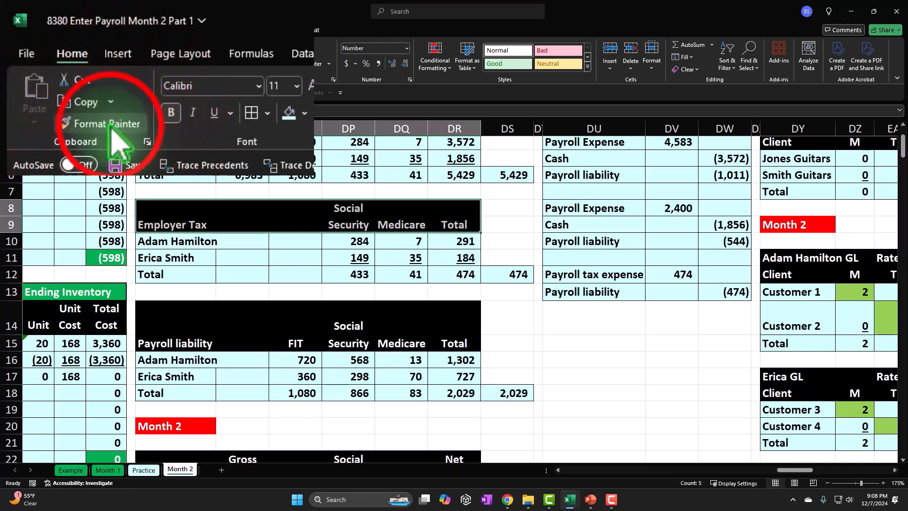
pyautogui.click(57, 69)
pyautogui.scroll(-5, 277, 232)
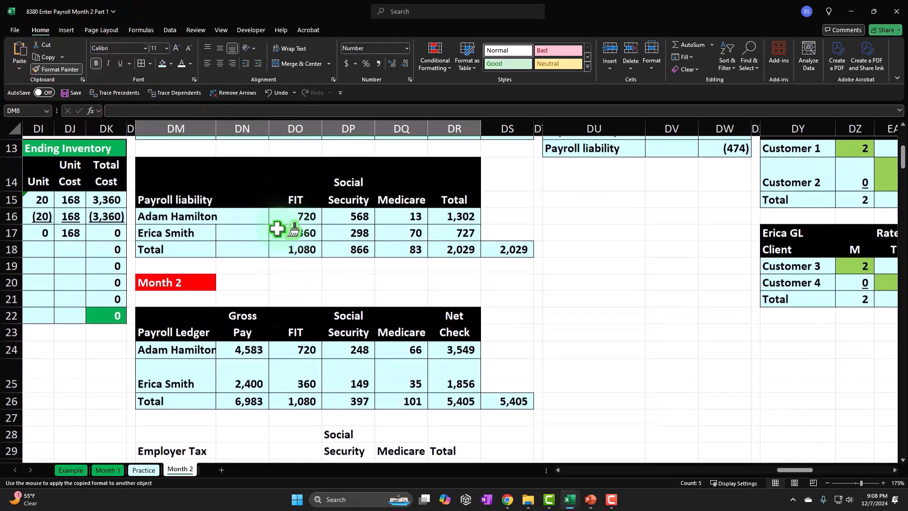
pyautogui.scroll(-1, 277, 232)
pyautogui.click(202, 279)
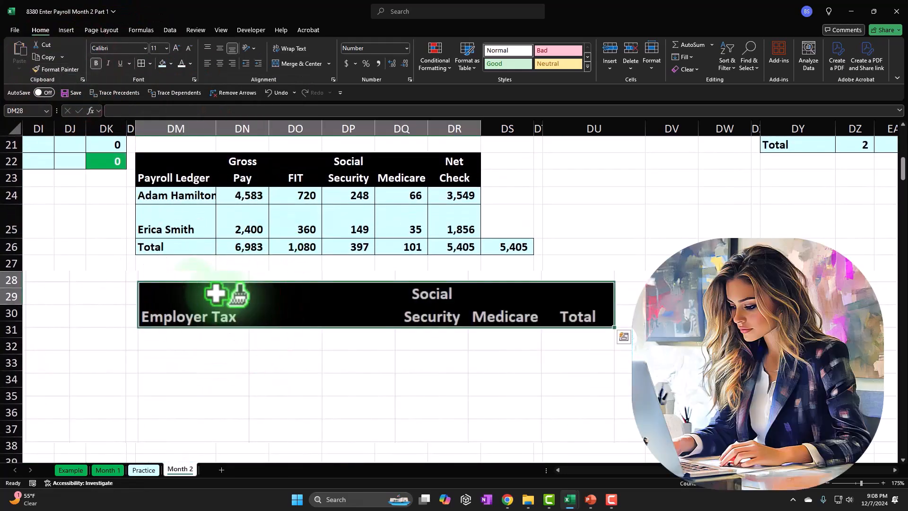
# Link the employee name cells DM30 and DM31 to the Month 2 ledger names in DM24 and DM25
pyautogui.click(186, 341)
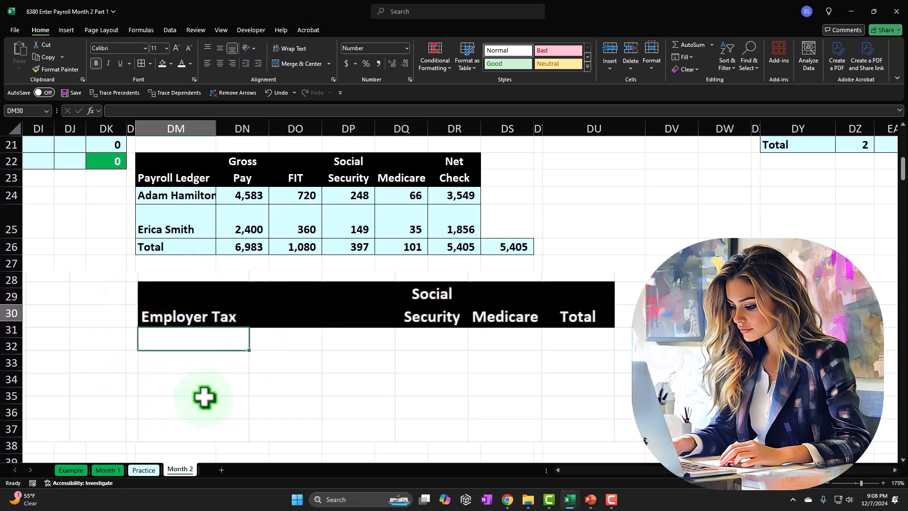
pyautogui.write('=')
pyautogui.press('Up')
pyautogui.press('Up')
pyautogui.press('Up')
pyautogui.press('Up')
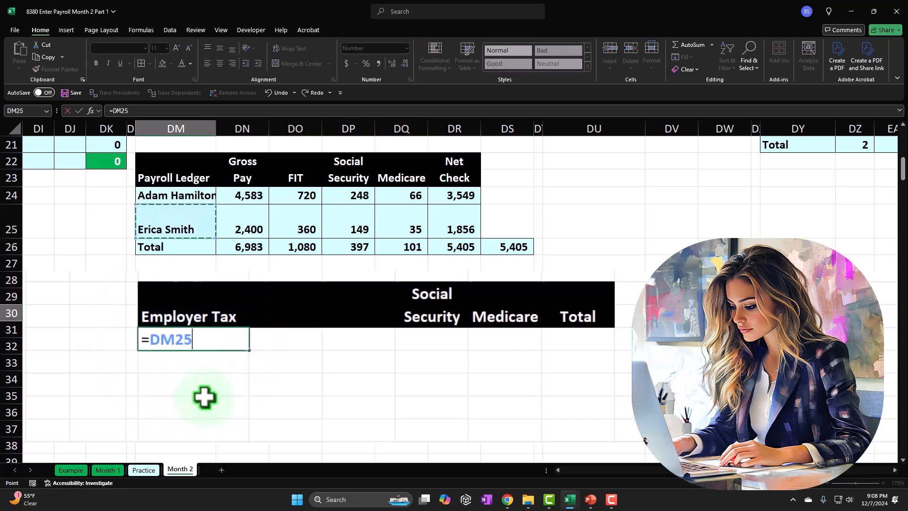
pyautogui.press('Return')
pyautogui.write('=')
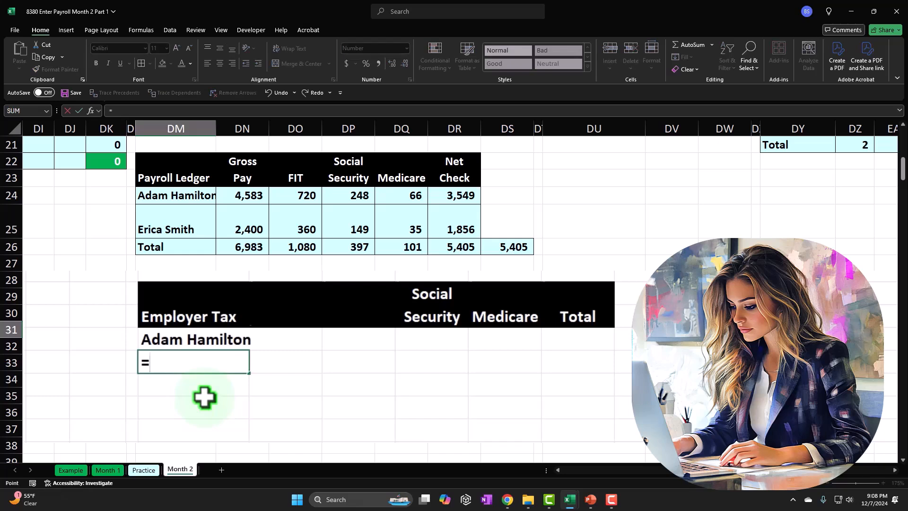
pyautogui.press('Up')
pyautogui.press('Up')
pyautogui.press('Up')
pyautogui.press('Return')
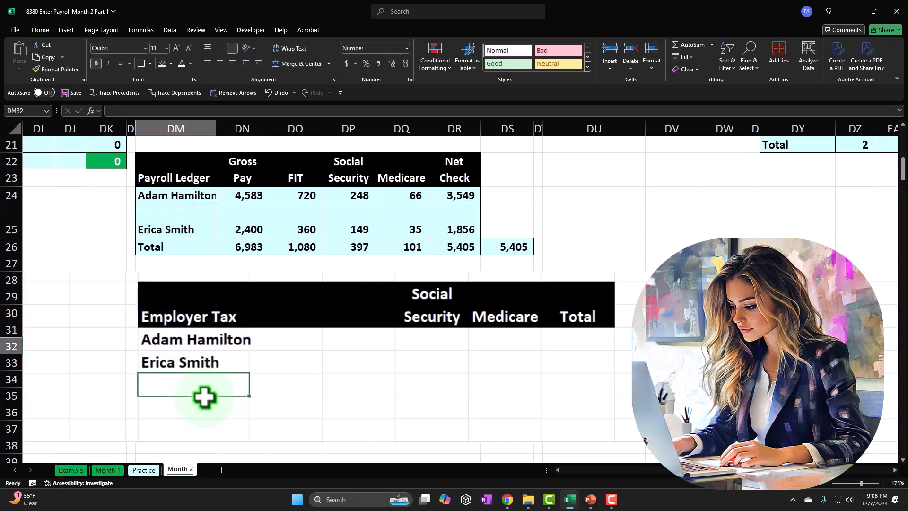
# Examine the first employee's gross pay, FIT, Social Security, Medicare and net check in row 24 of the Month 2 ledger
pyautogui.press('Right')
pyautogui.press('Up')
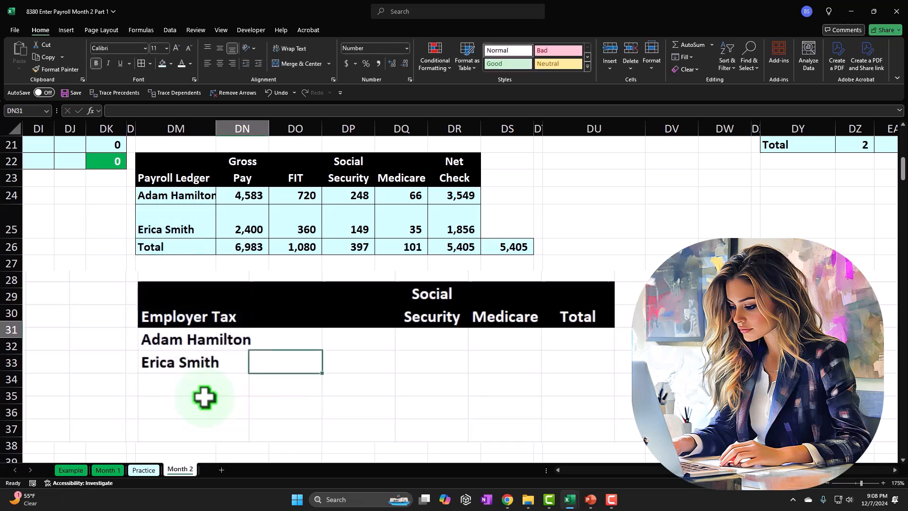
pyautogui.press('Up')
pyautogui.press('Right')
pyautogui.press('Right')
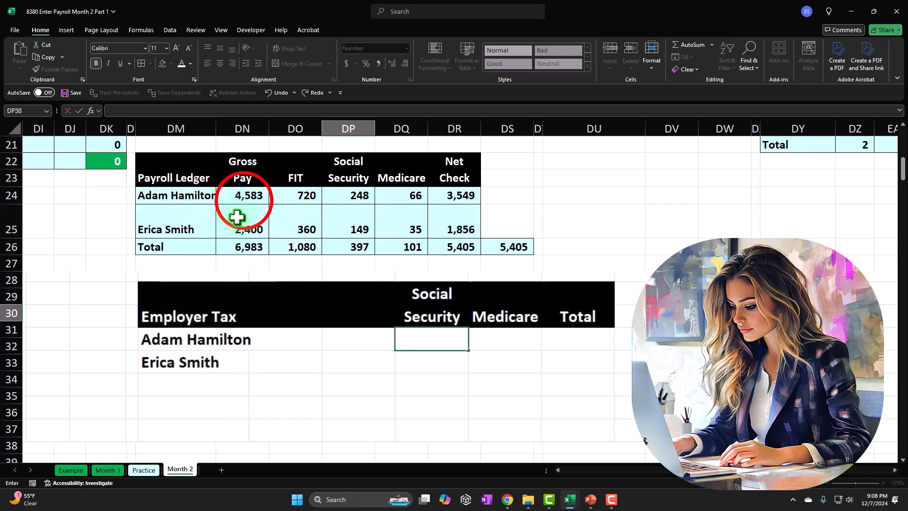
pyautogui.click(243, 200)
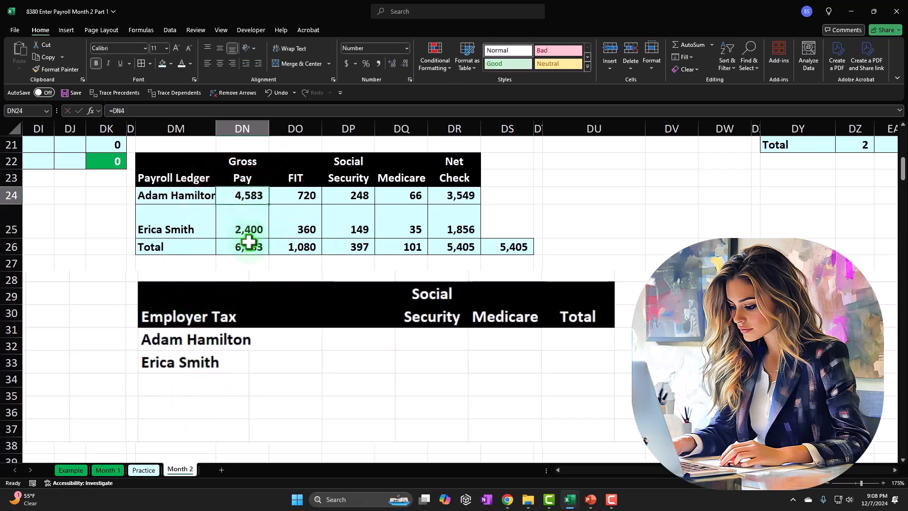
pyautogui.press('Right')
pyautogui.press('Right')
pyautogui.press('Right')
pyautogui.press('Right')
pyautogui.press('Right')
pyautogui.press('Left')
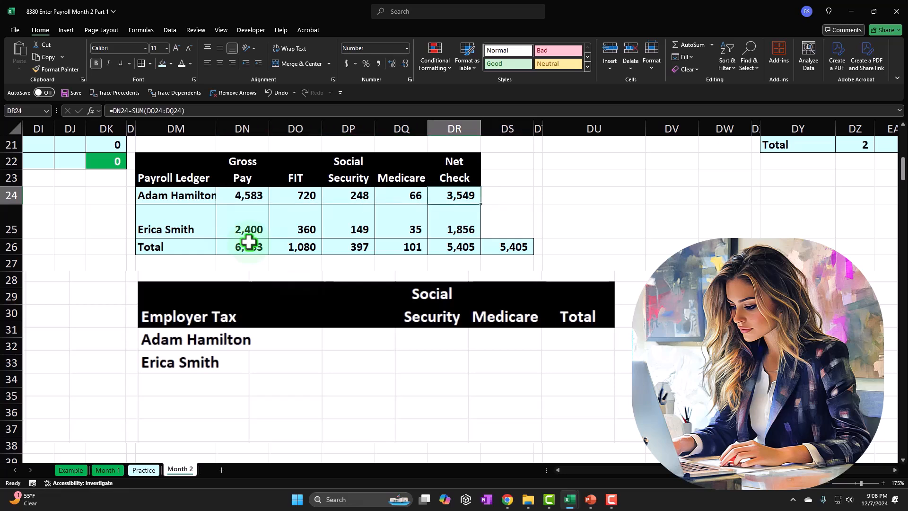
pyautogui.press('Left')
pyautogui.hotkey('shift', 'Left')
pyautogui.hotkey('shift', 'Left')
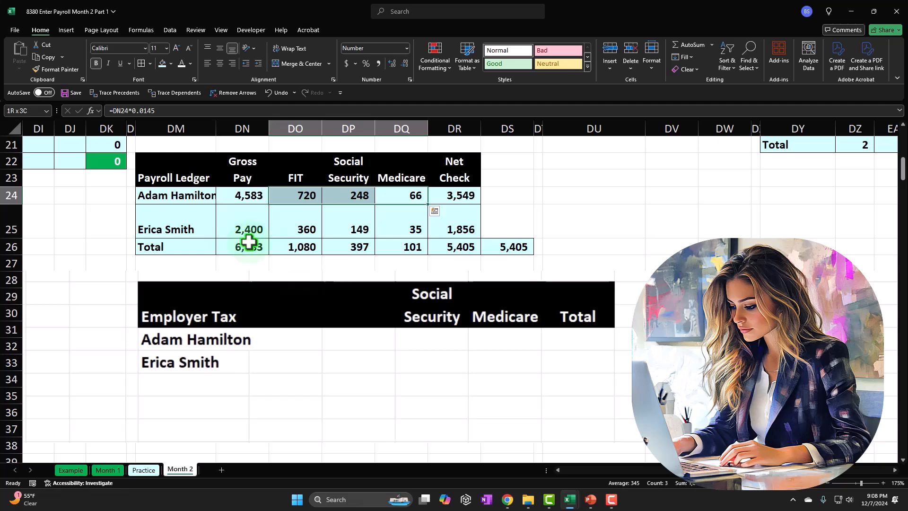
pyautogui.press('Left')
pyautogui.press('Left')
pyautogui.press('Left')
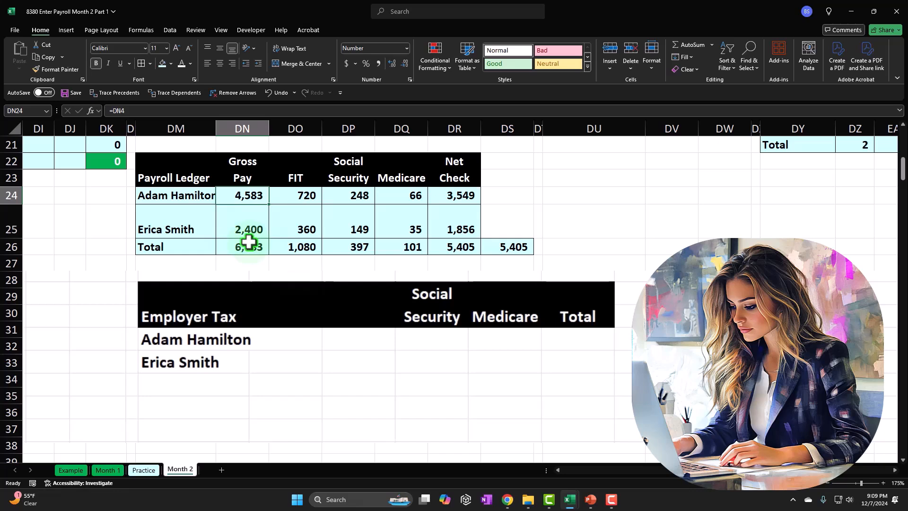
pyautogui.press('Down')
pyautogui.press('Down')
pyautogui.press('Down')
pyautogui.press('Down')
pyautogui.press('Down')
pyautogui.press('Down')
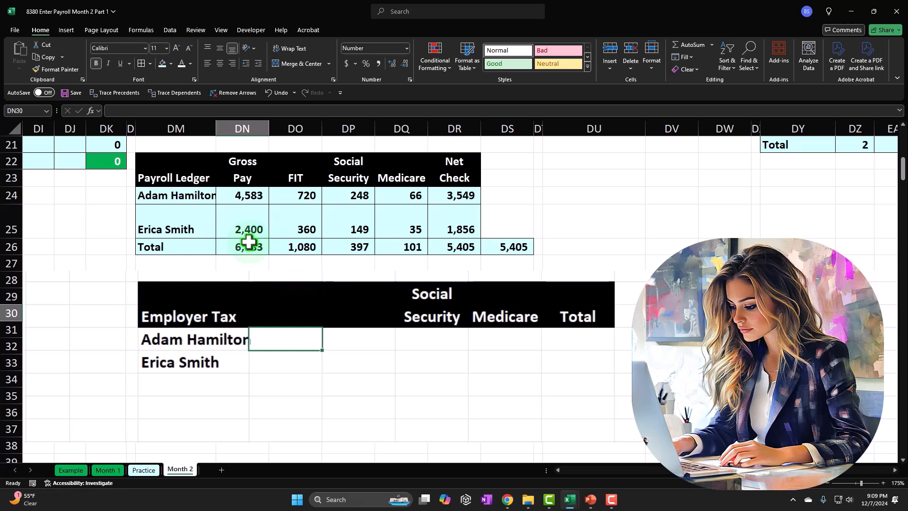
# Link the first employee's employer Social Security in DP30 to DP24 and employer Medicare in DQ30 to DQ24
pyautogui.press('Right')
pyautogui.press('Right')
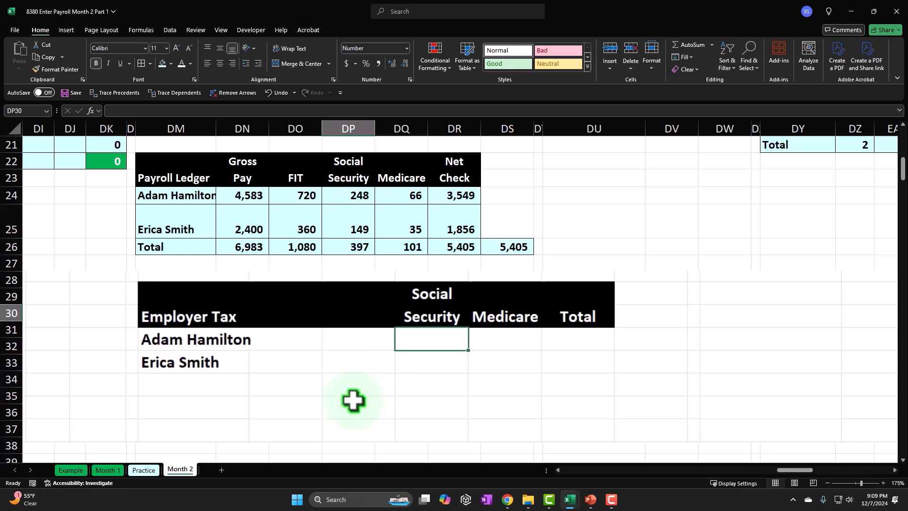
pyautogui.press('Up')
pyautogui.press('Up')
pyautogui.press('Up')
pyautogui.press('Up')
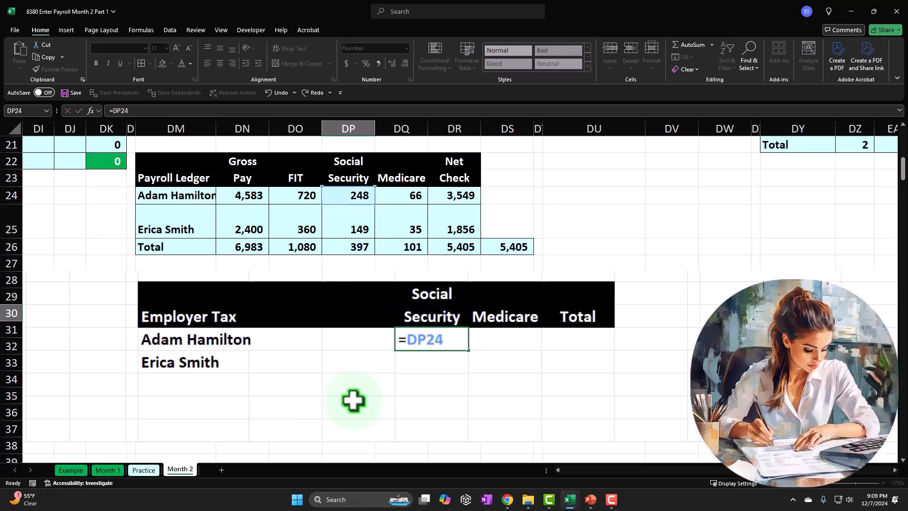
pyautogui.press('Return')
pyautogui.press('Up')
pyautogui.press('Right')
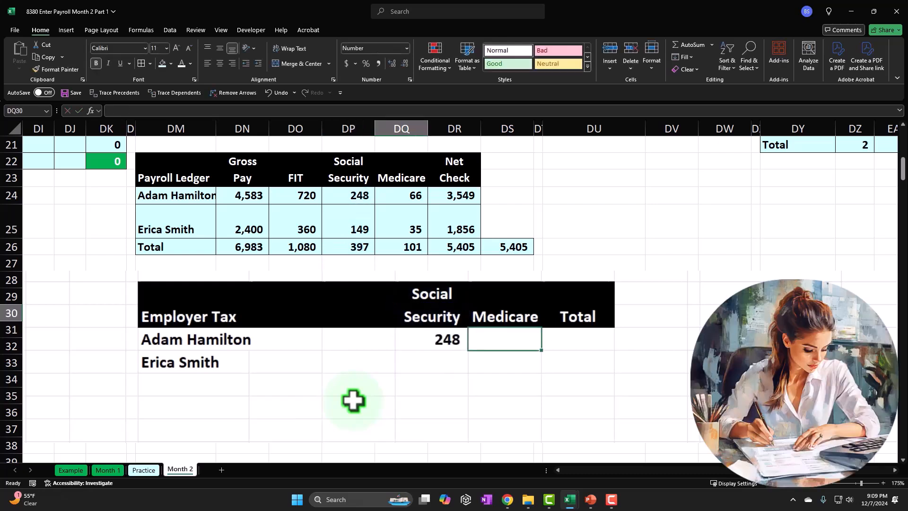
pyautogui.write('=')
pyautogui.press('Up')
pyautogui.press('Up')
pyautogui.press('Up')
pyautogui.press('Up')
pyautogui.press('Up')
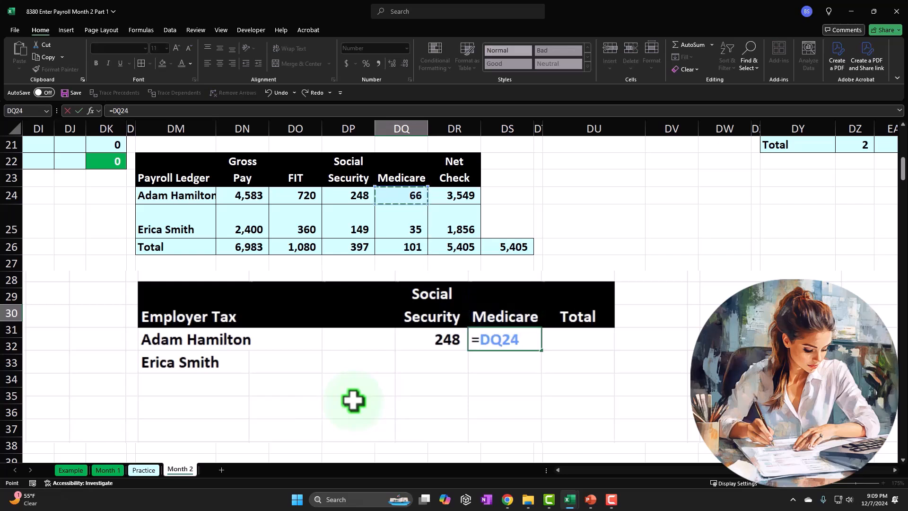
pyautogui.press('Return')
# Link the second employee's employer Social Security in DP31 to DP25 and employer Medicare in DQ31 to DQ25
pyautogui.press('Left')
pyautogui.write('=')
pyautogui.press('Up')
pyautogui.press('Up')
pyautogui.press('Up')
pyautogui.press('Up')
pyautogui.press('Up')
pyautogui.press('Tab')
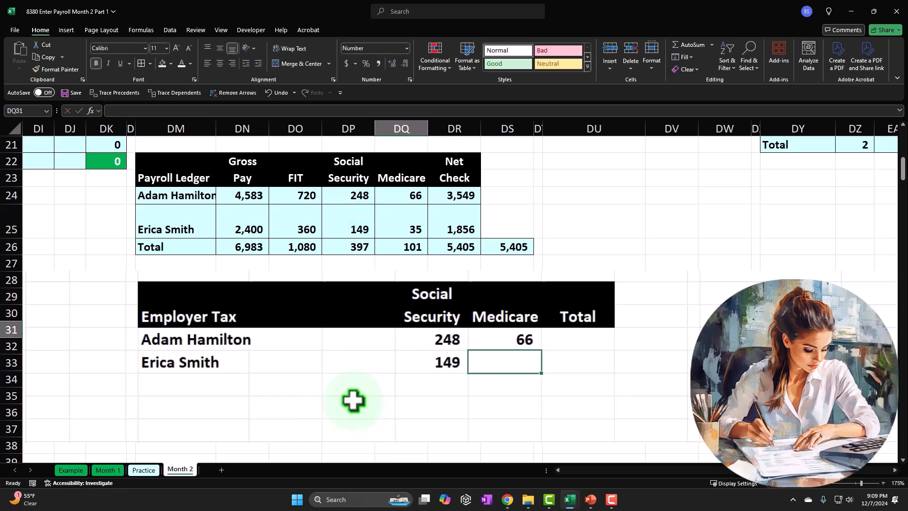
pyautogui.write('=')
pyautogui.press('Up')
pyautogui.press('Up')
pyautogui.press('Up')
pyautogui.press('Up')
pyautogui.press('Up')
pyautogui.press('Up')
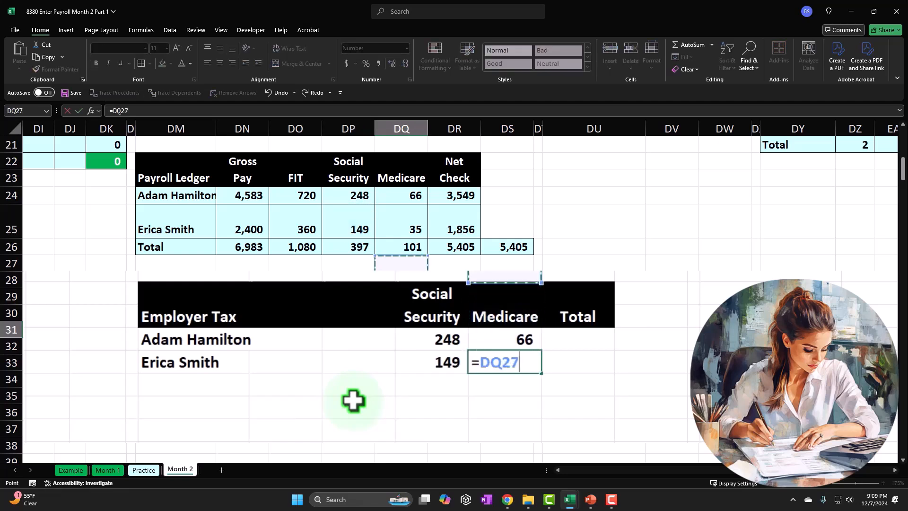
pyautogui.press('Return')
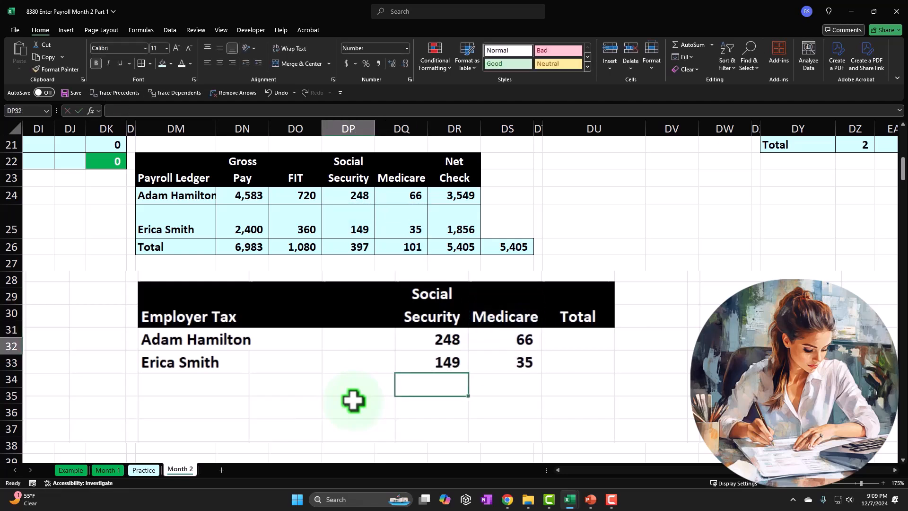
# Enter the row label Total in DM32 below the employee names in the employer tax table
pyautogui.press('Left')
pyautogui.press('Left')
pyautogui.press('Left')
pyautogui.write('To')
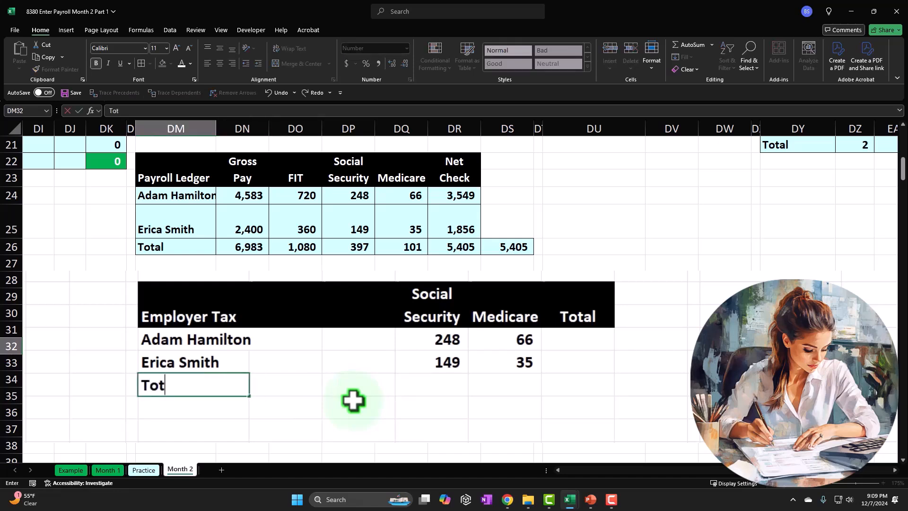
pyautogui.write('tal')
# Total the first employee's employer taxes in DR30 with =SUM(DP30:DQ30) and fill the formula down to DR31
pyautogui.press('Right')
pyautogui.press('Right')
pyautogui.press('Right')
pyautogui.press('Right')
pyautogui.press('Right')
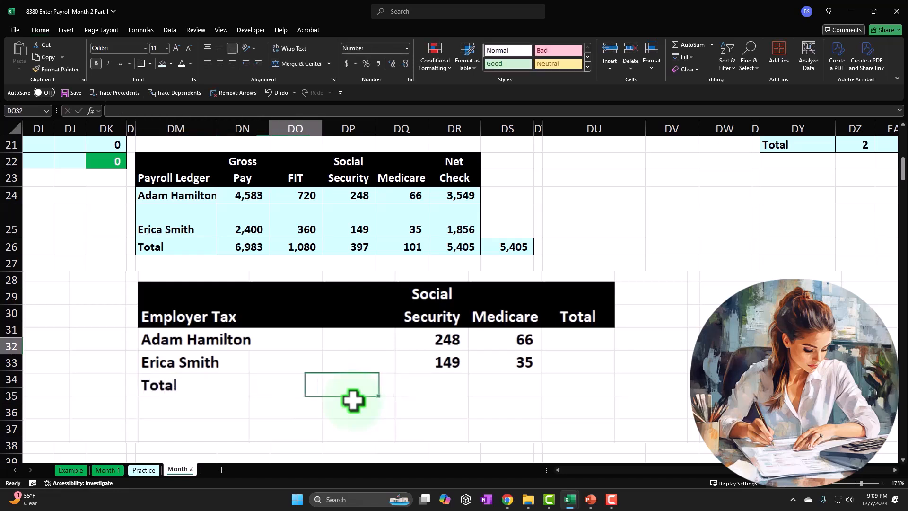
pyautogui.press('Up')
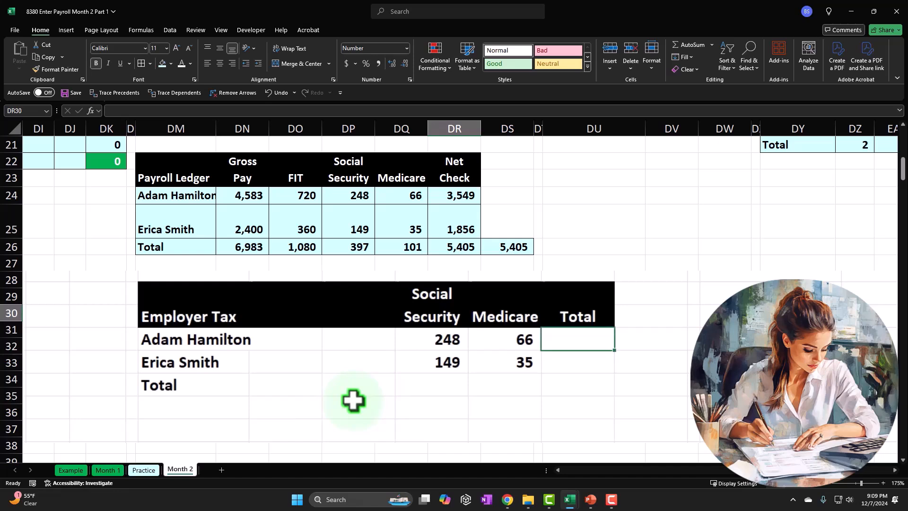
pyautogui.write('=sum(')
pyautogui.press('Left')
pyautogui.hotkey('shift', 'Left')
pyautogui.press('Return')
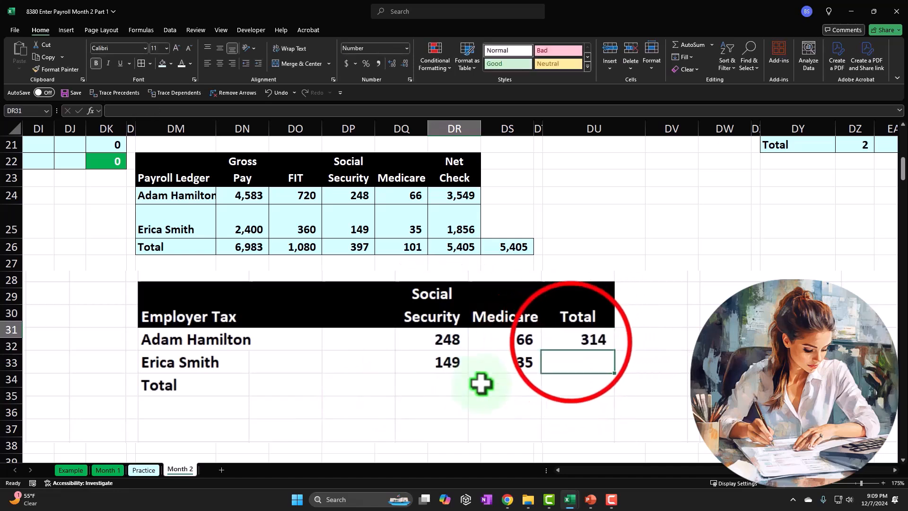
pyautogui.click(579, 343)
pyautogui.moveTo(614, 350); pyautogui.dragTo(614, 372)
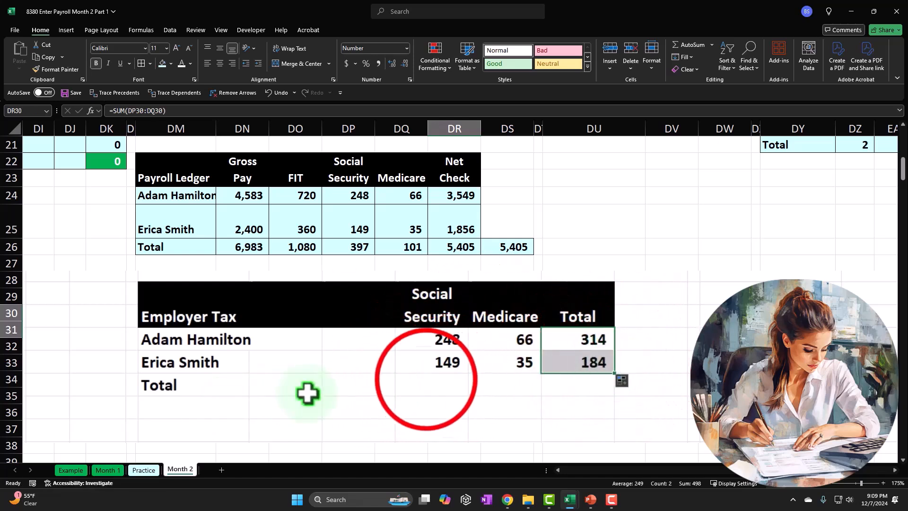
# Total the employer Social Security column in DP32 with a SUM of DP30:DP31
pyautogui.click(428, 383)
pyautogui.write('=')
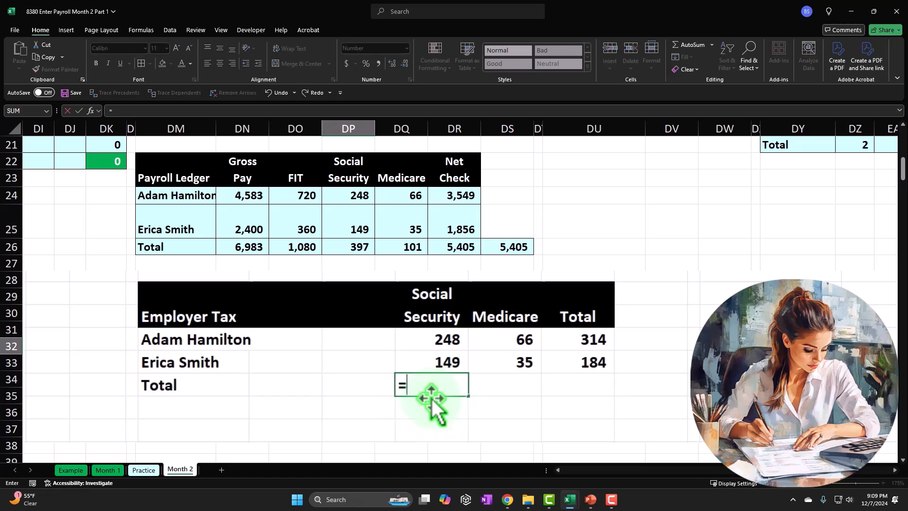
pyautogui.write('sum')
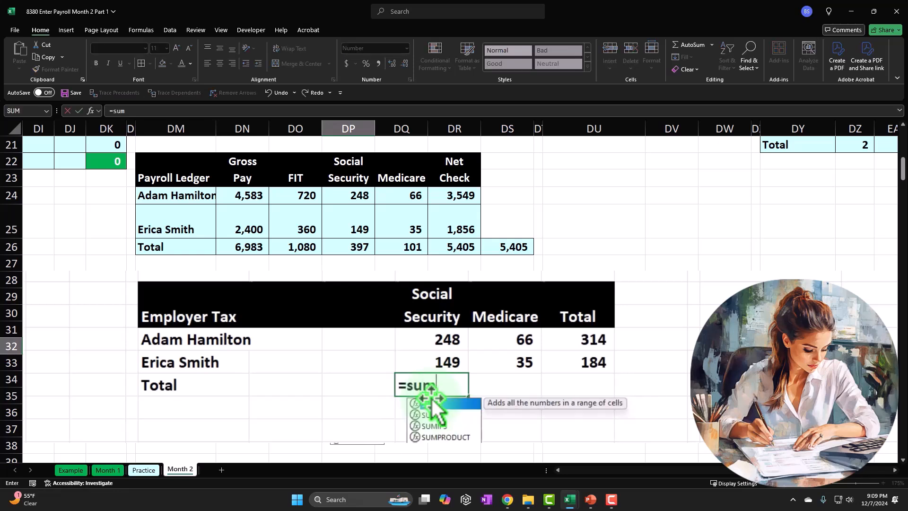
pyautogui.write('(')
pyautogui.hotkey('shift', 'Up')
pyautogui.press('Return')
# Copy the Social Security total formula from DP32 across to the Medicare and Total columns in DQ32:DR32
pyautogui.press('Up')
pyautogui.hotkey('ctrl', 'c')
pyautogui.press('Right')
pyautogui.hotkey('shift', 'Right')
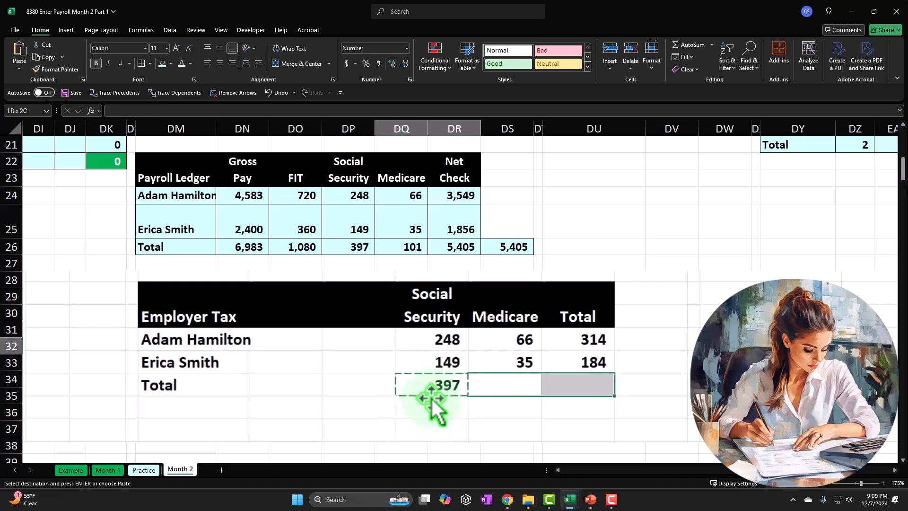
pyautogui.hotkey('ctrl', 'v')
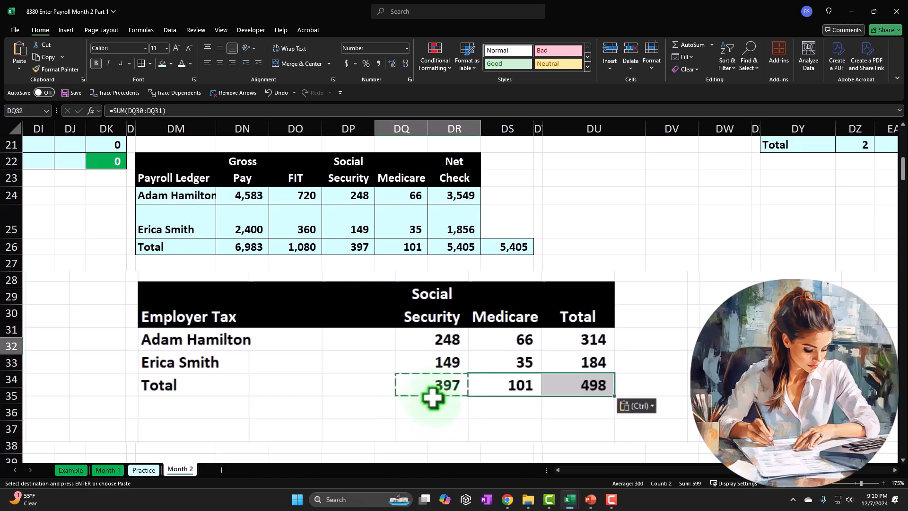
# Add a cross-check total beside the employer tax table in DS32 with =SUM(DP32:DQ32)
pyautogui.click(640, 385)
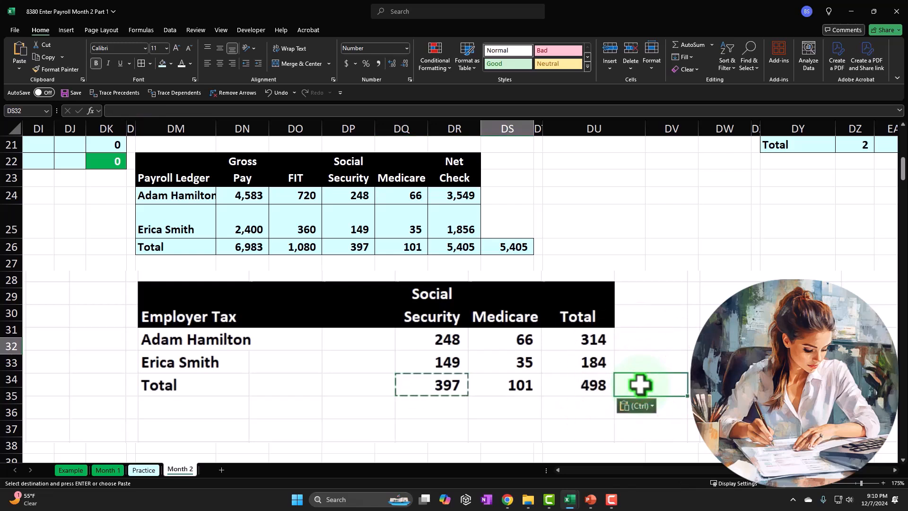
pyautogui.write('=sum(')
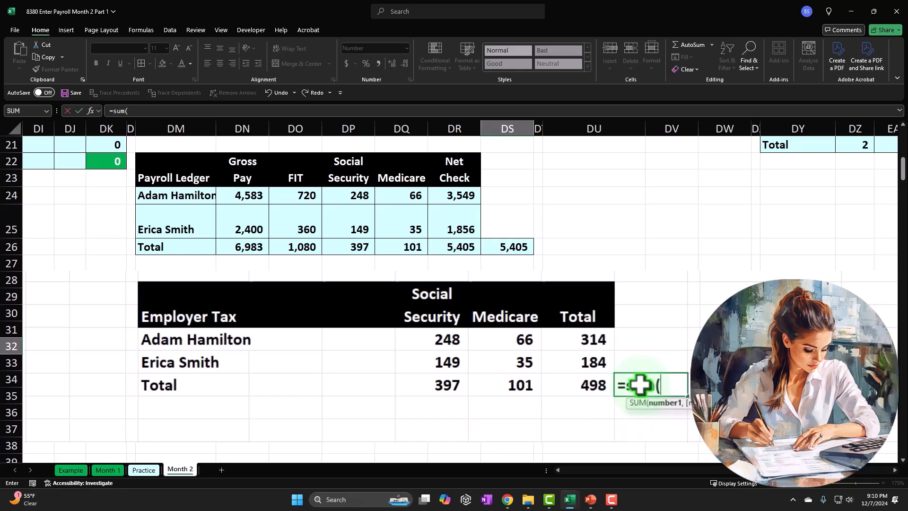
pyautogui.press('Left')
pyautogui.hotkey('shift', 'Left')
pyautogui.press('Return')
pyautogui.click(640, 384)
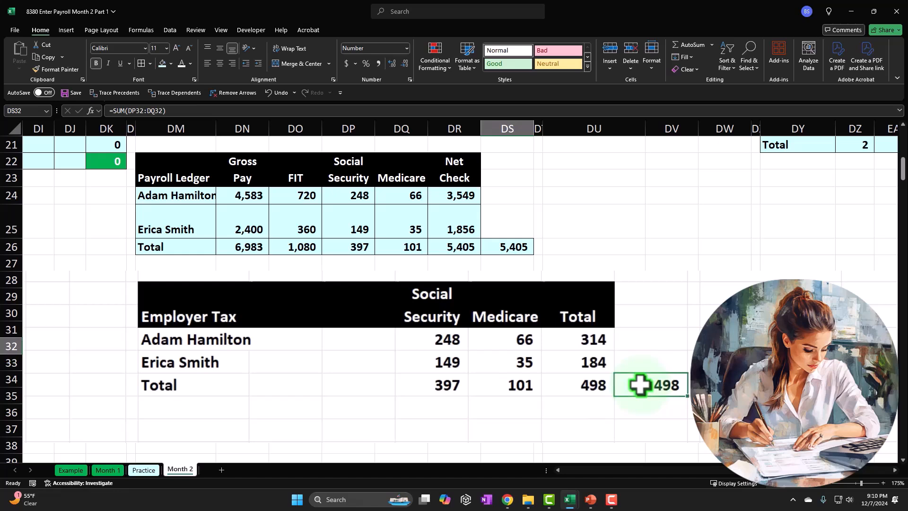
# Apply cell borders and light blue fill to the employer tax rows DM30:DR32 and the check cell DS32
pyautogui.moveTo(175, 313); pyautogui.dragTo(429, 347)
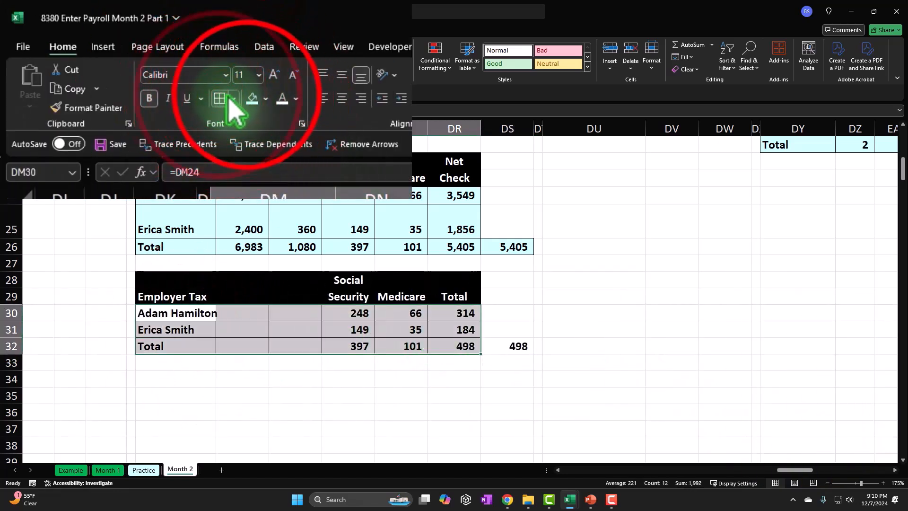
pyautogui.click(249, 98)
pyautogui.click(508, 345)
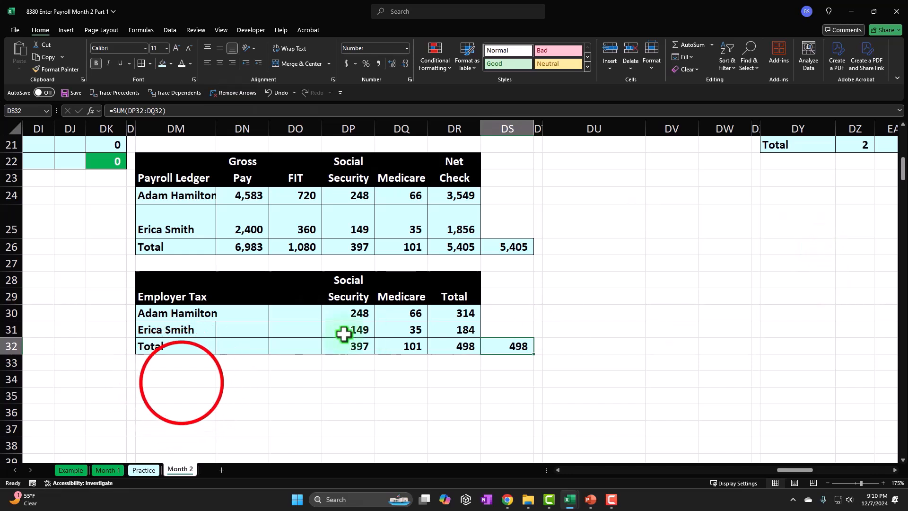
pyautogui.click(182, 382)
pyautogui.moveTo(295, 177); pyautogui.dragTo(380, 167)
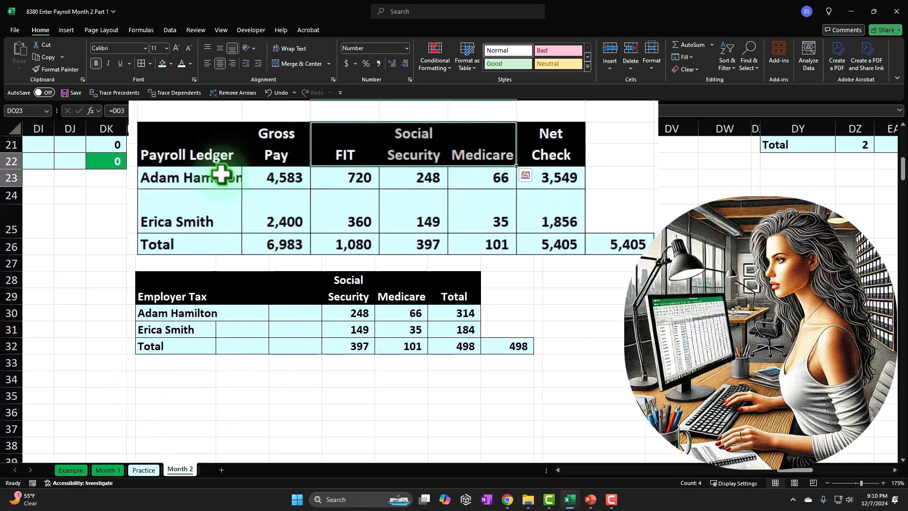
pyautogui.click(251, 197)
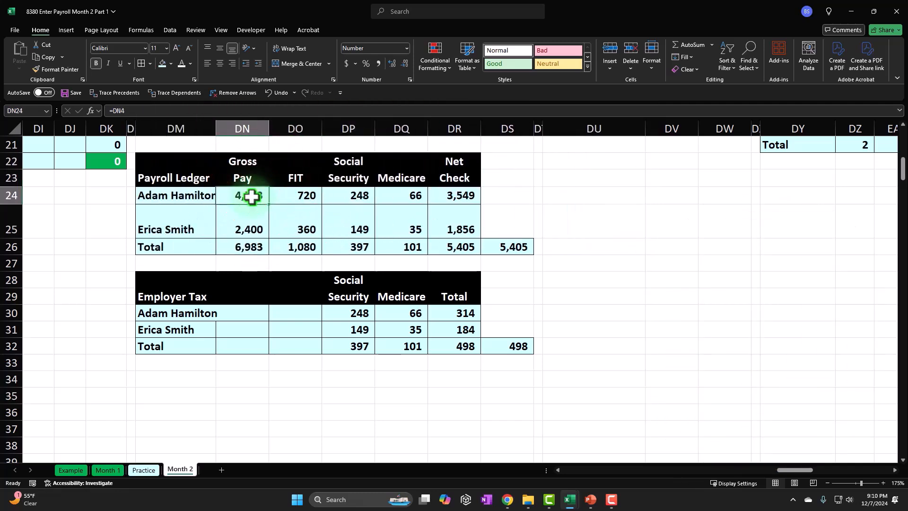
pyautogui.click(213, 345)
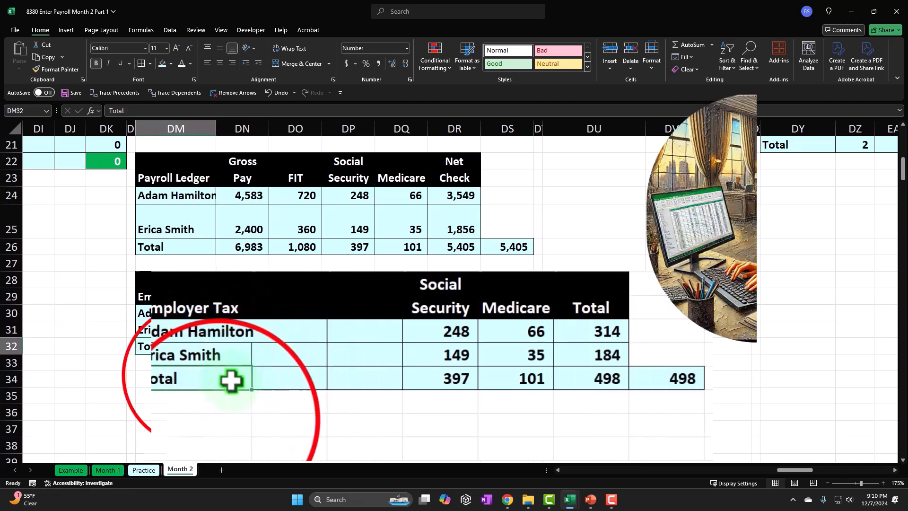
# Link DM34, below the employer tax table, to the Month 1 payroll liability header cell with =DM14
pyautogui.click(218, 420)
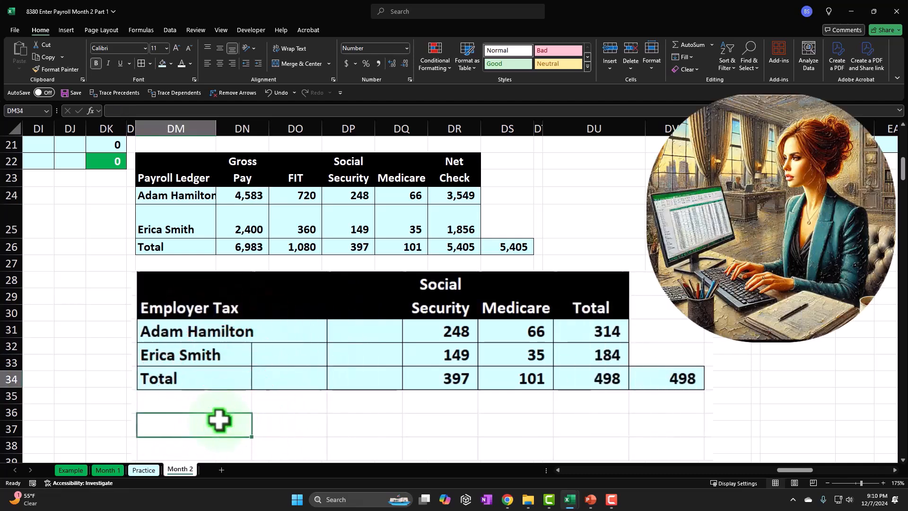
pyautogui.write('=')
pyautogui.press('Up')
pyautogui.press('Up')
pyautogui.press('Up')
pyautogui.press('Up')
pyautogui.press('Up')
pyautogui.press('Up')
pyautogui.press('Up')
pyautogui.press('Up')
pyautogui.press('Up')
pyautogui.press('Up')
pyautogui.press('Up')
pyautogui.press('Up')
pyautogui.press('Up')
pyautogui.press('Up')
pyautogui.press('Up')
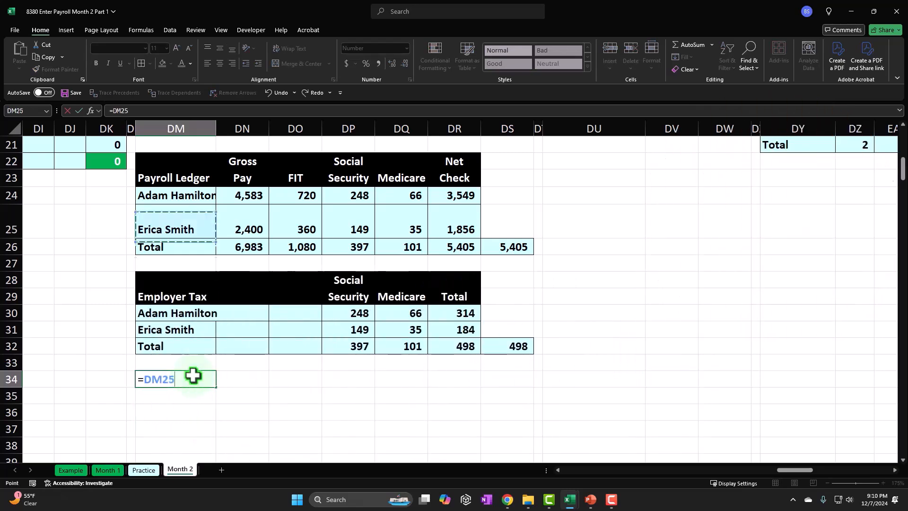
pyautogui.press('Up')
pyautogui.press('Up')
pyautogui.press('Up')
pyautogui.press('Up')
pyautogui.press('Up')
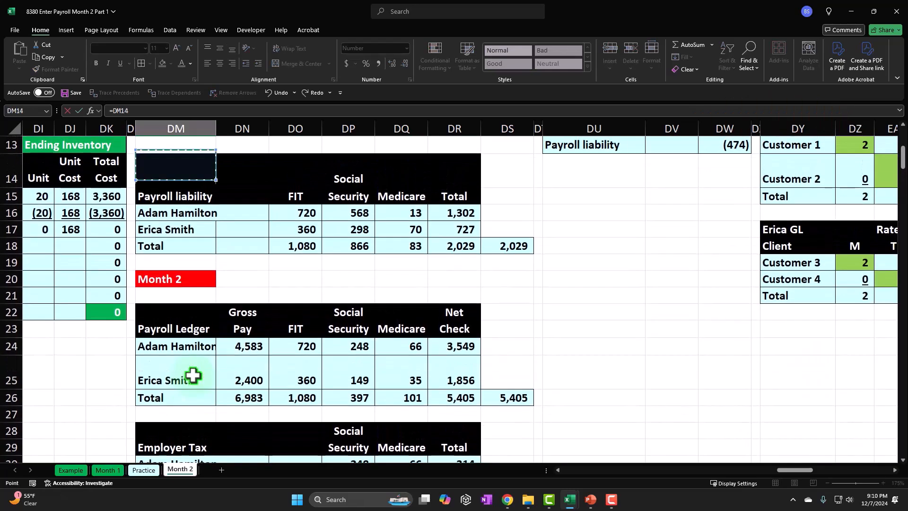
pyautogui.press('Return')
pyautogui.press('Down')
pyautogui.press('Down')
pyautogui.press('Down')
pyautogui.press('Down')
pyautogui.press('Down')
# Fill the header link from DM34 across and down through DR35
pyautogui.click(193, 375)
pyautogui.click(184, 349)
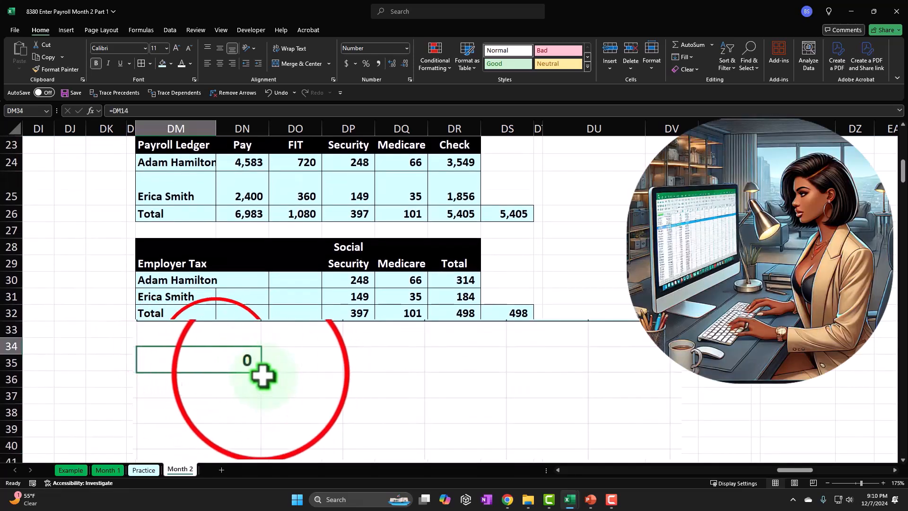
pyautogui.moveTo(261, 373); pyautogui.dragTo(639, 396)
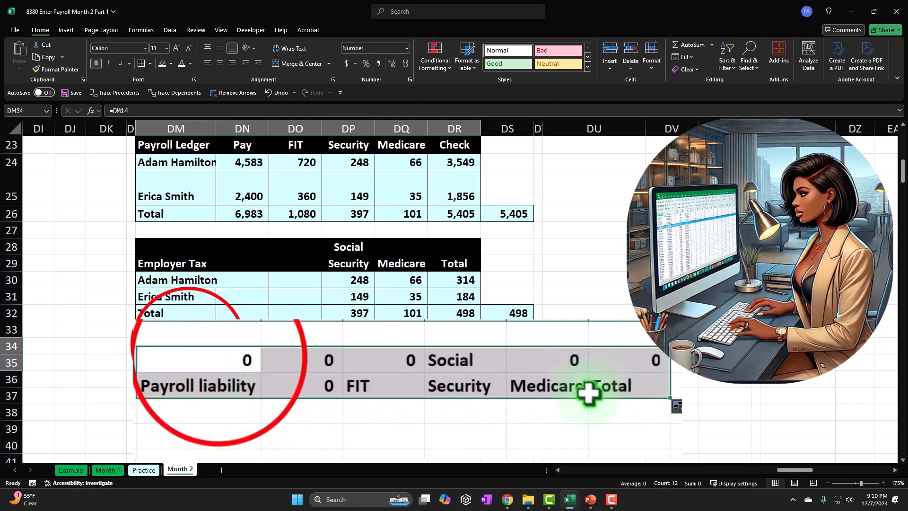
# Clear the zero-value header cells DM34, DN34:DN35, DO34 and DQ34:DR34, keeping only the text headings
pyautogui.click(217, 358)
pyautogui.moveTo(289, 356); pyautogui.dragTo(310, 373)
pyautogui.click(375, 359)
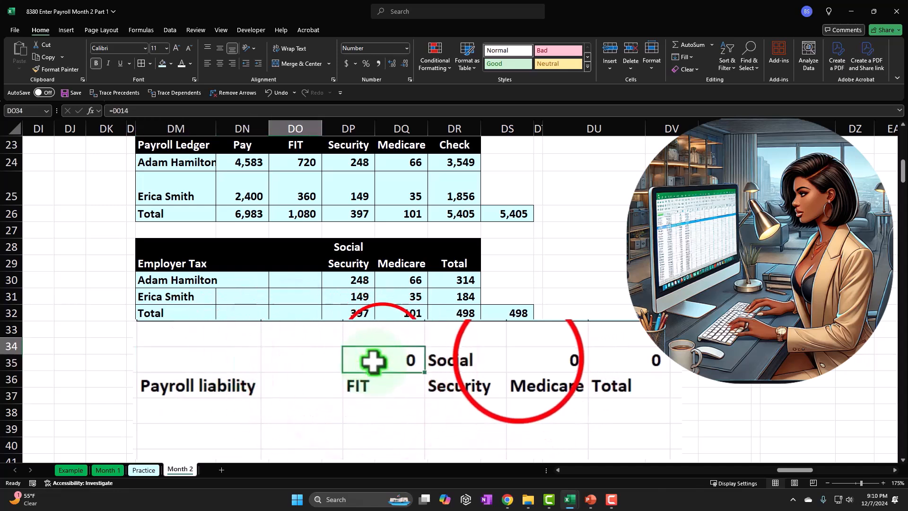
pyautogui.moveTo(519, 359); pyautogui.dragTo(608, 367)
pyautogui.press('Delete')
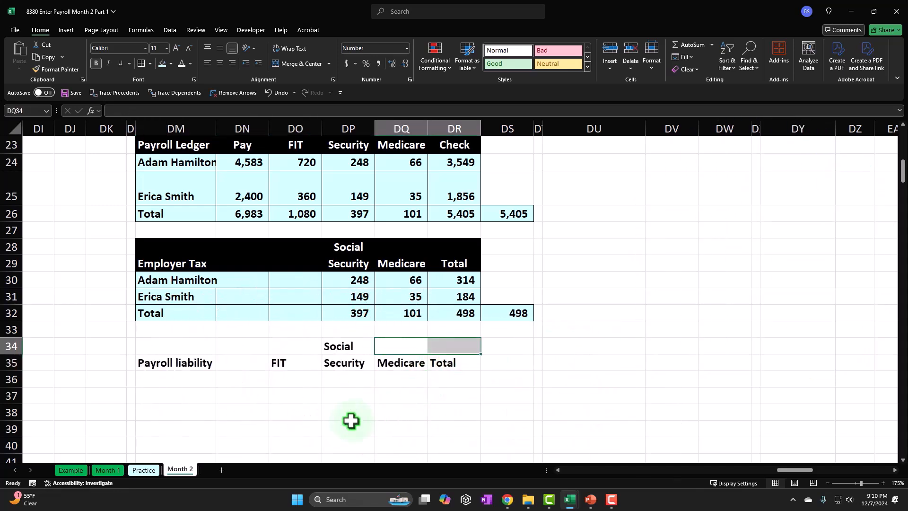
# Copy the formatting of the Month 1 payroll liability header DM14:DR15 onto the new header in DM34:DR35
pyautogui.scroll(4, 352, 421)
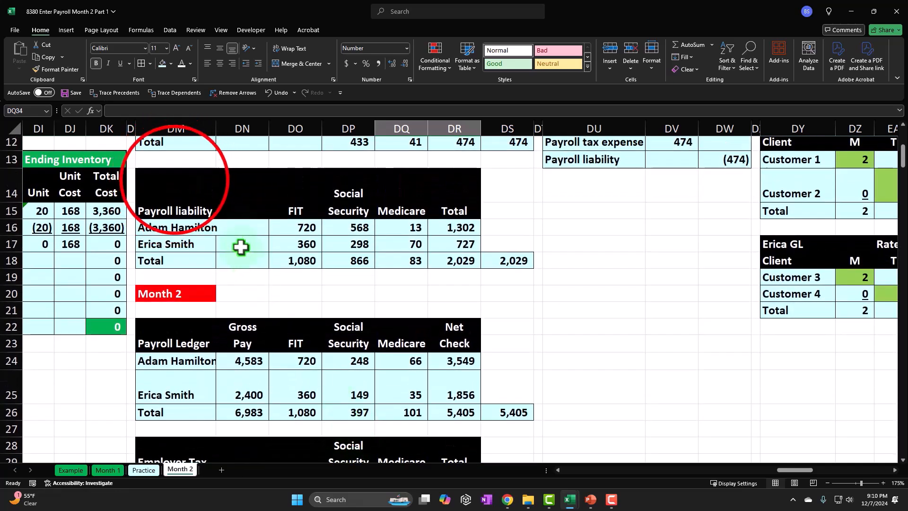
pyautogui.moveTo(175, 181); pyautogui.dragTo(445, 212)
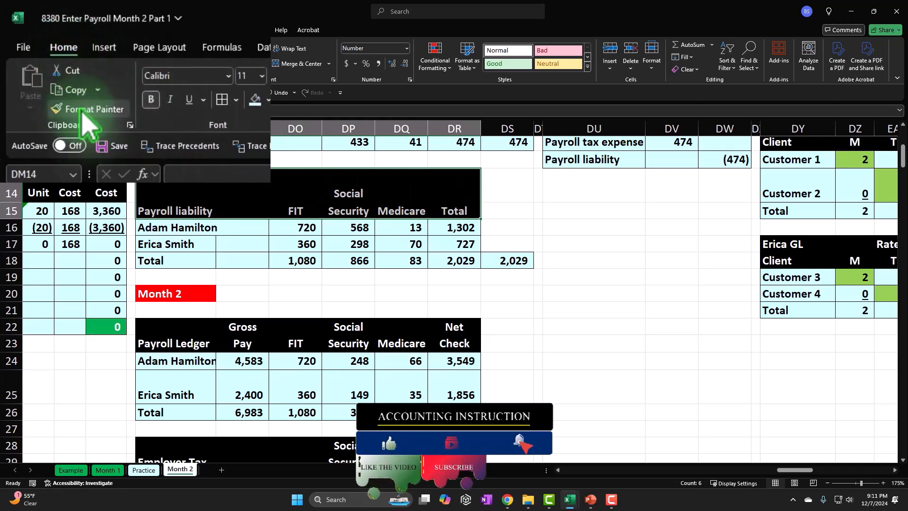
pyautogui.click(83, 113)
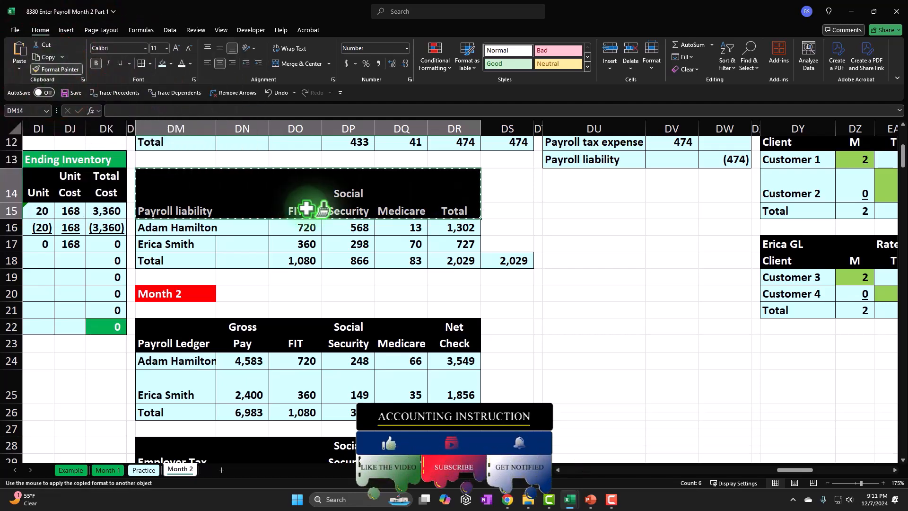
pyautogui.scroll(-4, 307, 208)
pyautogui.moveTo(196, 352); pyautogui.dragTo(190, 352)
# Enter =DM35 in DM36 as the label for the payroll liability row
pyautogui.click(220, 406)
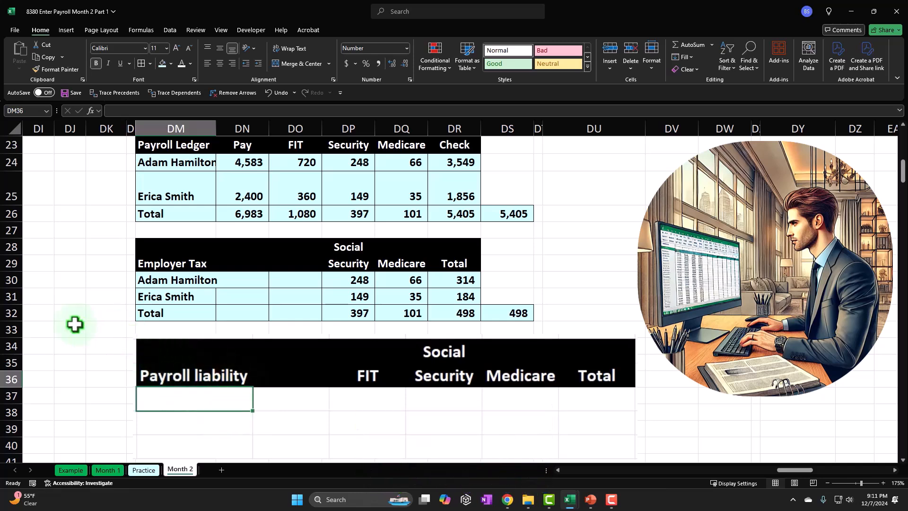
pyautogui.write('=')
pyautogui.press('Up')
pyautogui.press('Return')
# Calculate the FIT liability in DO36 with =DO26+DO32
pyautogui.press('Right')
pyautogui.press('Right')
pyautogui.press('Right')
pyautogui.press('Up')
pyautogui.press('Left')
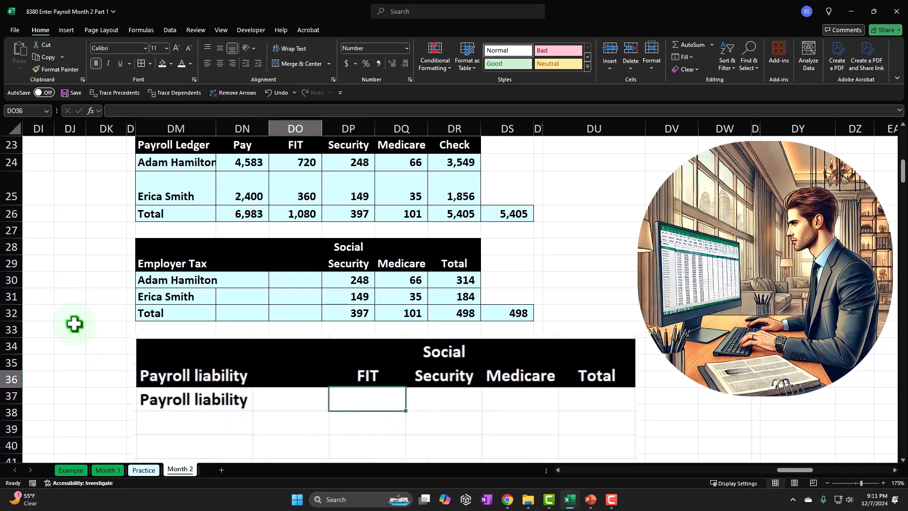
pyautogui.write('=')
pyautogui.press('Up')
pyautogui.press('Up')
pyautogui.press('Up')
pyautogui.press('Up')
pyautogui.press('Up')
pyautogui.press('Up')
pyautogui.press('Up')
pyautogui.press('Up')
pyautogui.press('Up')
pyautogui.press('Up')
pyautogui.press('Up')
pyautogui.press('Up')
pyautogui.press('Up')
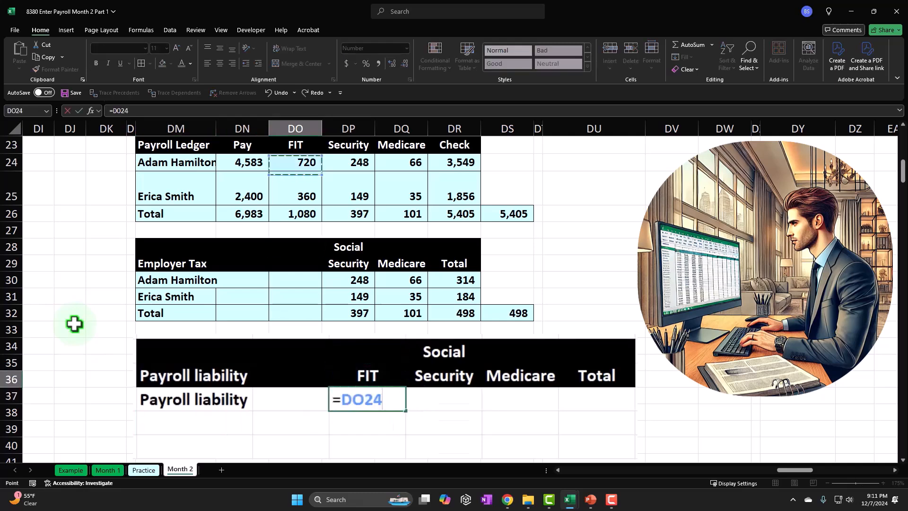
pyautogui.scroll(1, 74, 323)
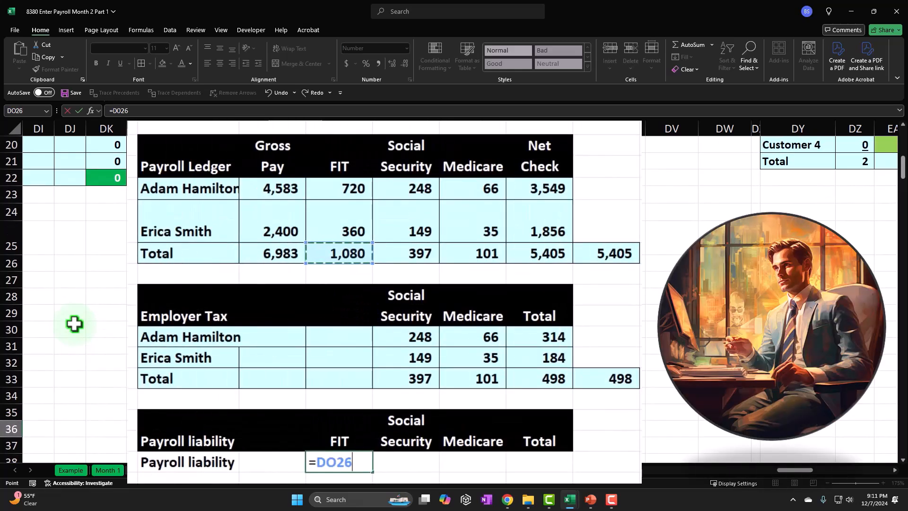
pyautogui.press('Up')
pyautogui.press('Up')
pyautogui.press('Up')
pyautogui.press('Up')
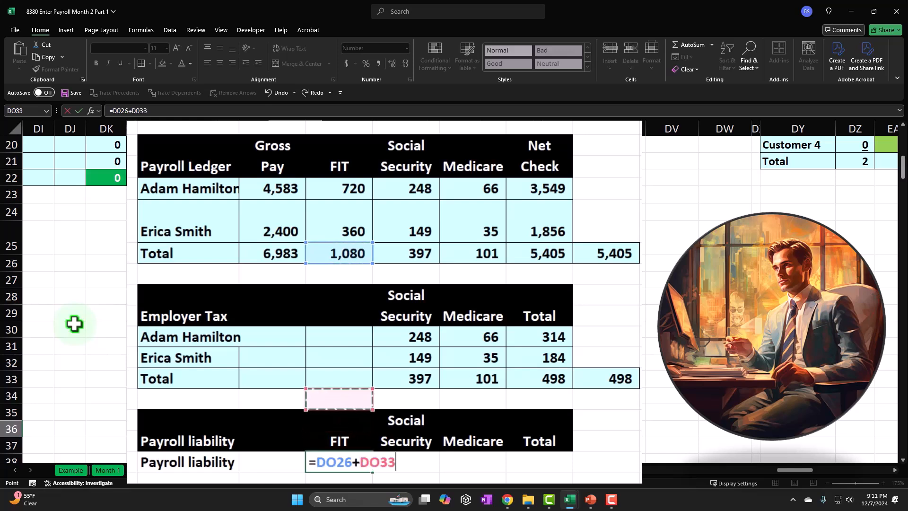
pyautogui.press('Return')
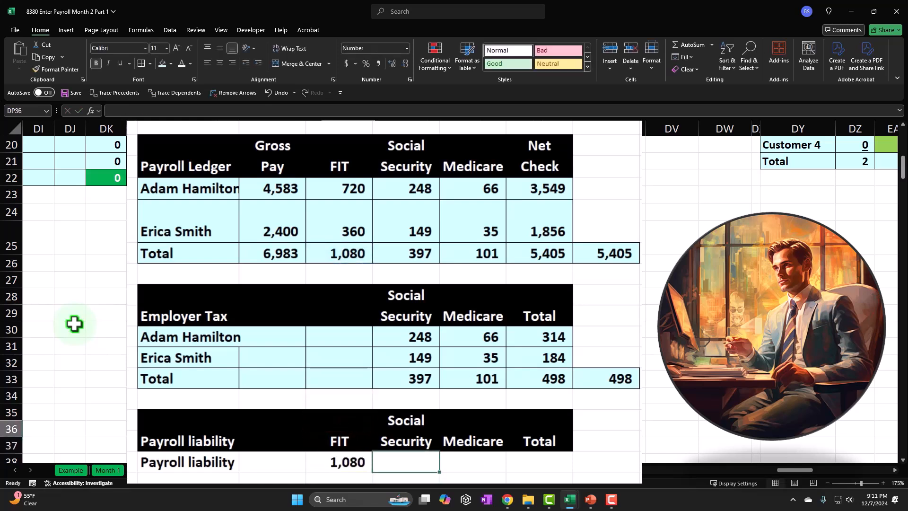
# Calculate the Social Security liability in DP36 by adding the ledger total DP26 and employer tax total DP32
pyautogui.write('=')
pyautogui.press('Up')
pyautogui.press('Up')
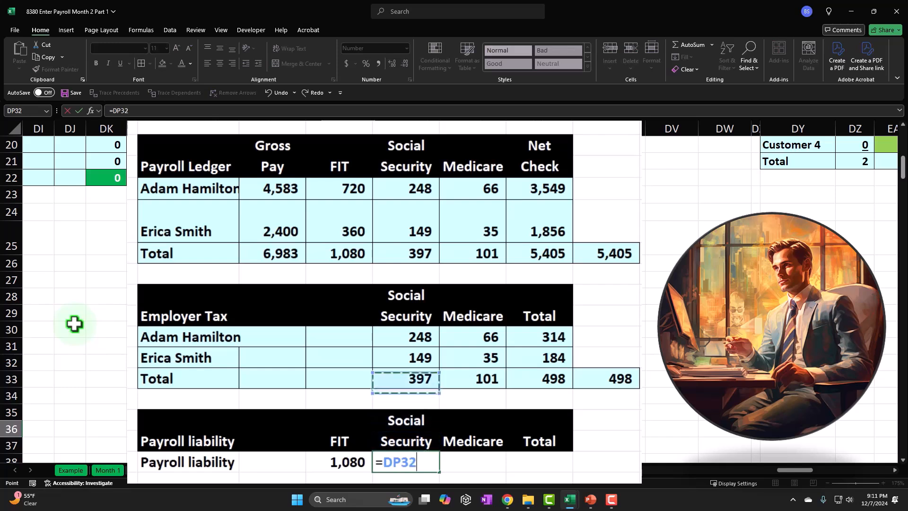
pyautogui.press('Up')
pyautogui.press('Up')
pyautogui.press('Up')
pyautogui.write('+')
pyautogui.press('Up')
pyautogui.press('Up')
pyautogui.press('Up')
pyautogui.press('Up')
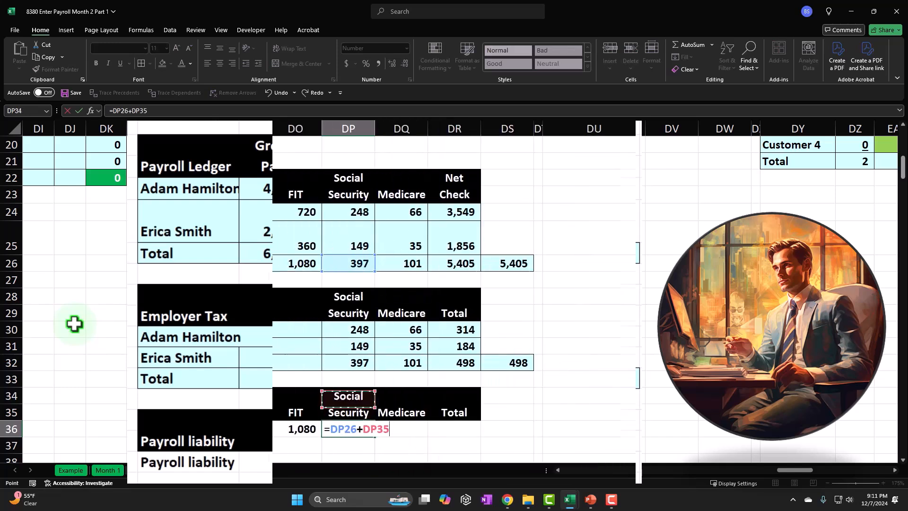
pyautogui.press('Tab')
# Calculate the Medicare liability in DQ36 by adding the Medicare totals from the payroll ledger and employer tax table
pyautogui.write('=')
pyautogui.press('Up')
pyautogui.press('Up')
pyautogui.press('Up')
pyautogui.press('Up')
pyautogui.press('Up')
pyautogui.press('Up')
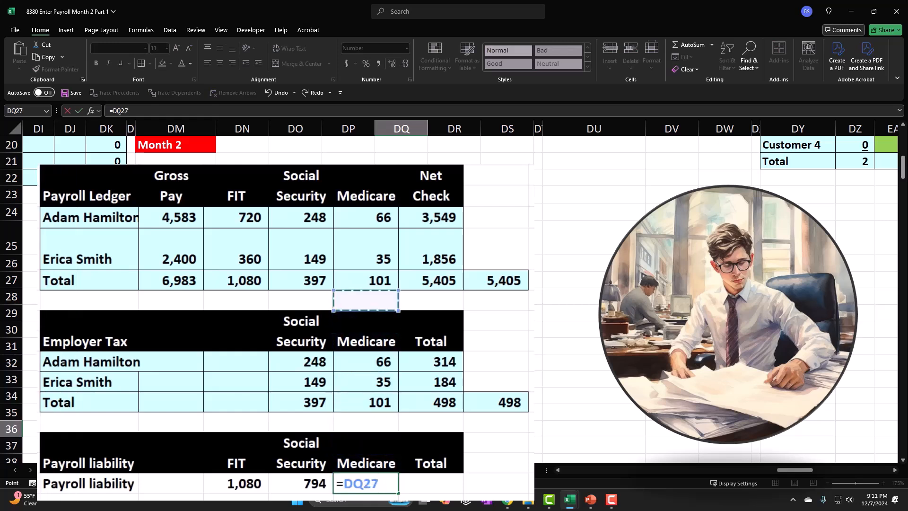
pyautogui.press('Return')
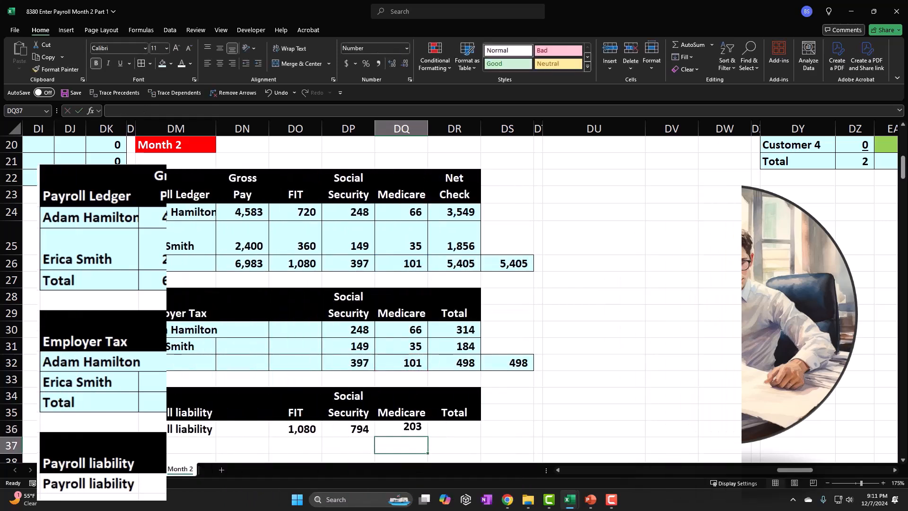
# Total the payroll liability row in DR36 with =SUM(DO36:DQ36)
pyautogui.write('=sum(')
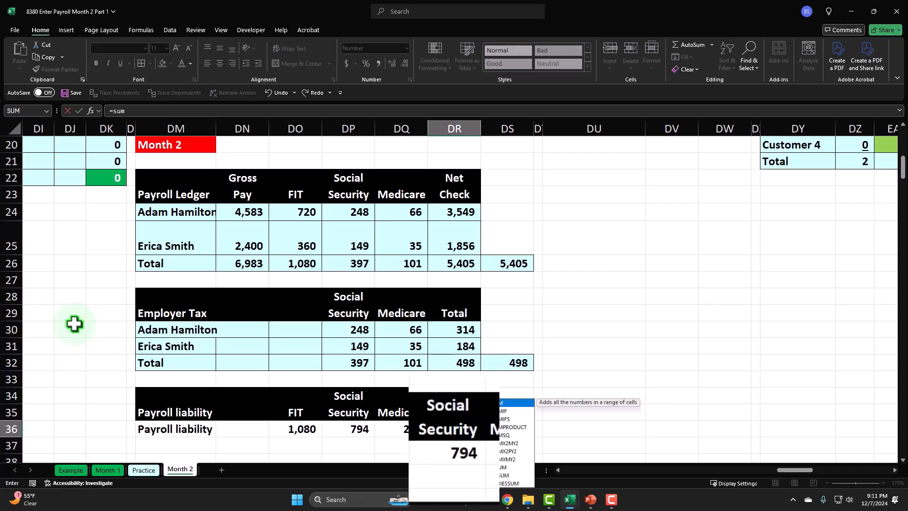
pyautogui.hotkey('shift', 'Left')
pyautogui.hotkey('shift', 'Left')
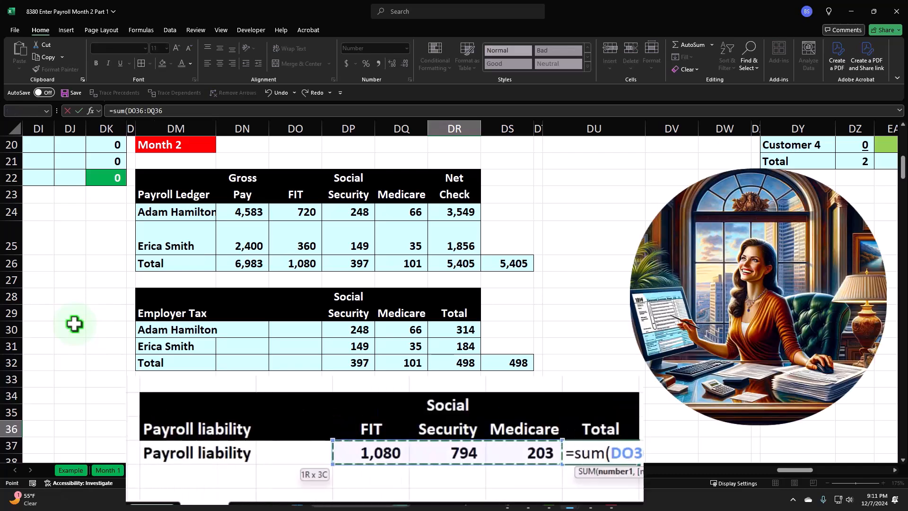
pyautogui.press('Return')
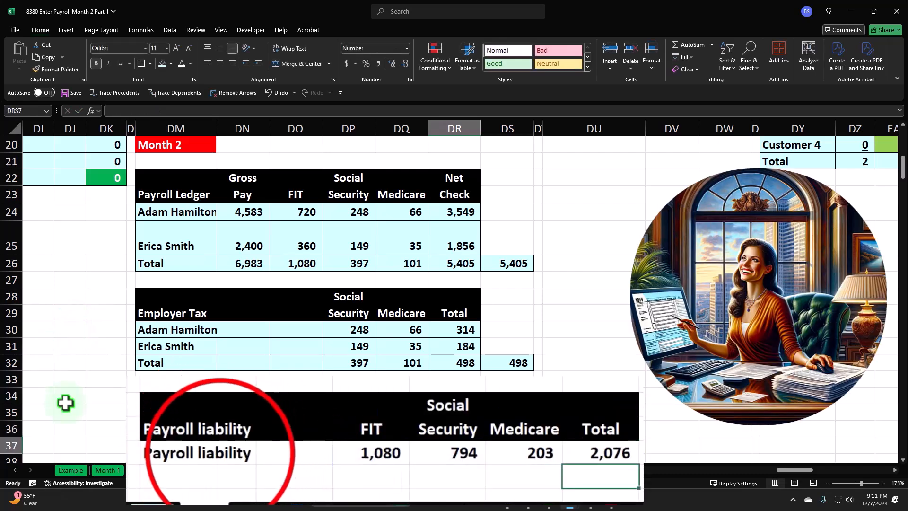
# Apply cell borders and light blue fill to the payroll liability row DM36:DR36
pyautogui.moveTo(189, 429); pyautogui.dragTo(449, 429)
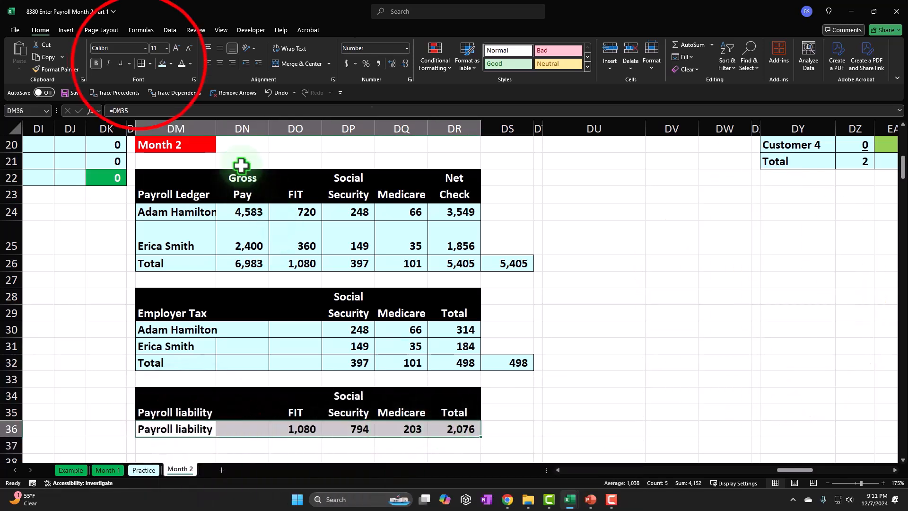
pyautogui.click(251, 100)
pyautogui.click(551, 306)
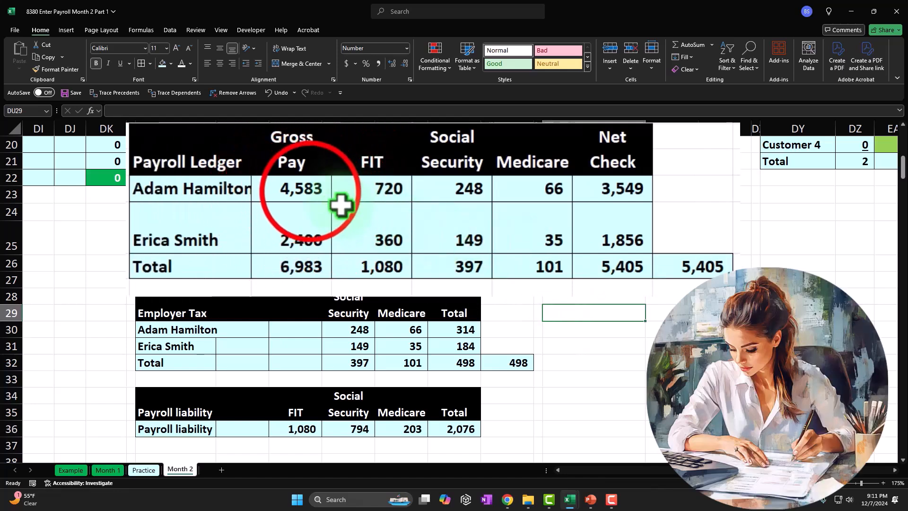
# Review the ledger's gross pay and withholdings, the employer tax totals, and the payroll liability amounts in row 36
pyautogui.click(310, 191)
pyautogui.click(323, 264)
pyautogui.moveTo(344, 276); pyautogui.dragTo(557, 276)
pyautogui.moveTo(308, 361); pyautogui.dragTo(389, 360)
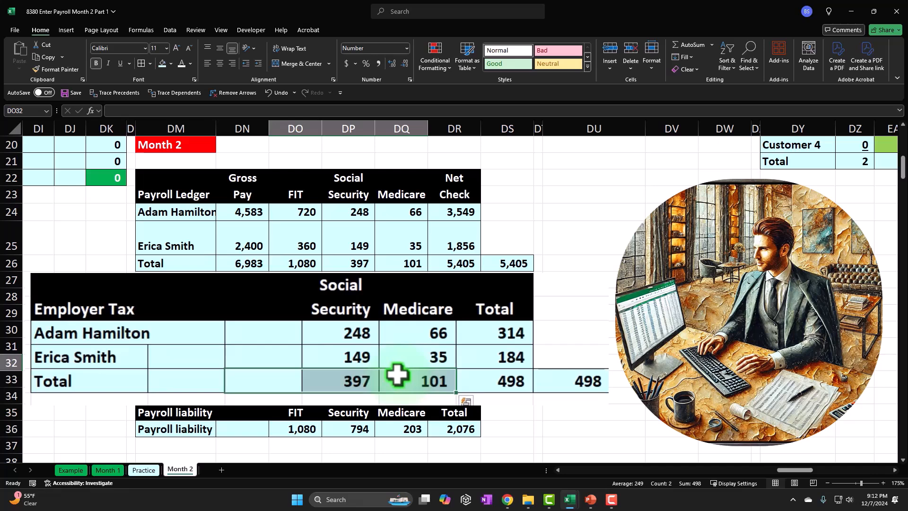
pyautogui.click(310, 424)
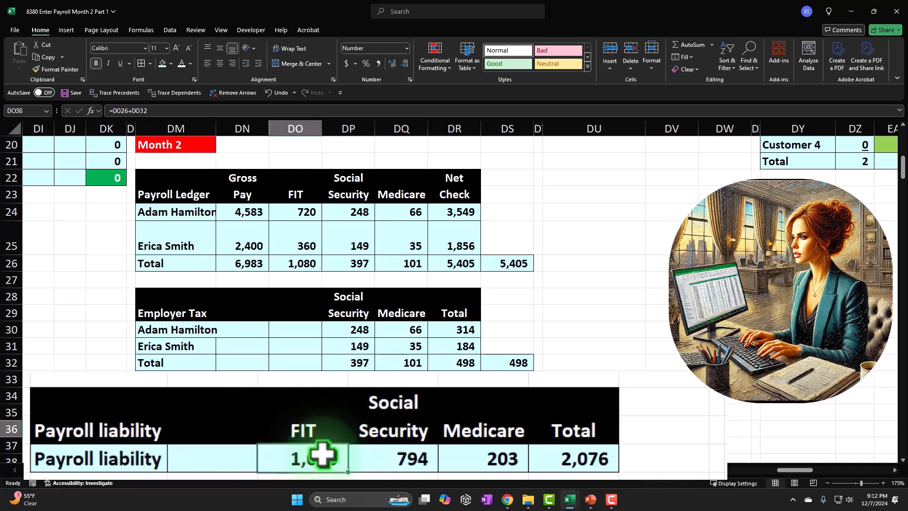
pyautogui.moveTo(324, 453); pyautogui.dragTo(478, 454)
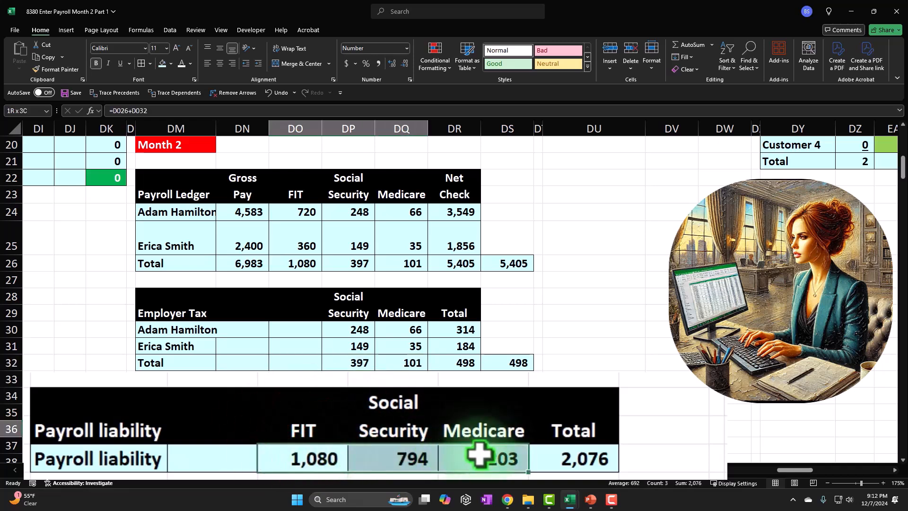
pyautogui.click(571, 468)
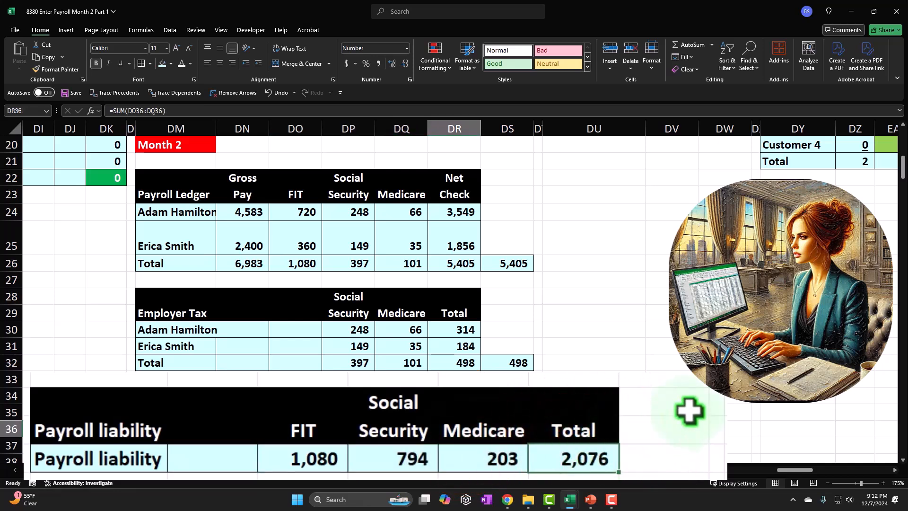